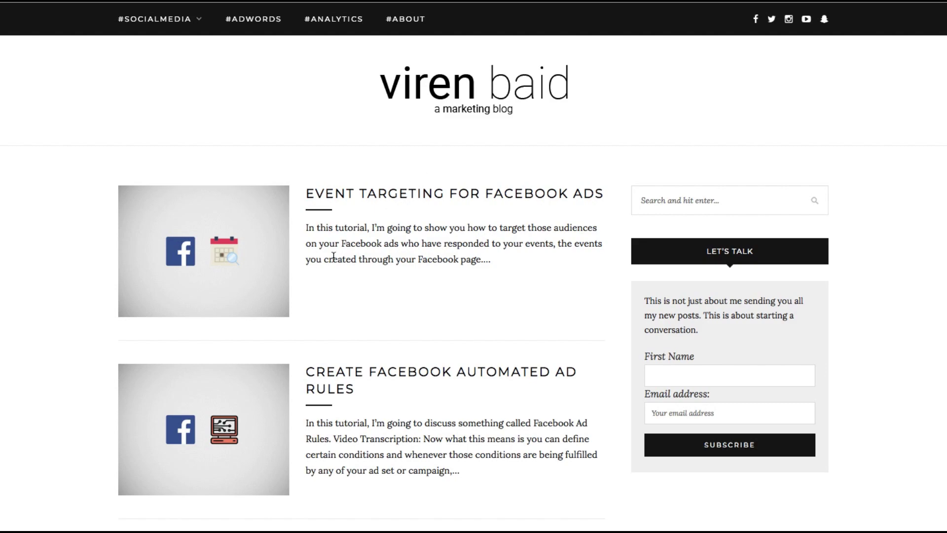
Step: Scroll through the marketing blog's home page
{"action": "scroll", "coordinate": [294, 293], "scroll_direction": "down", "scroll_amount": 10}
{"action": "scroll", "coordinate": [332, 256], "scroll_direction": "down", "scroll_amount": 15}
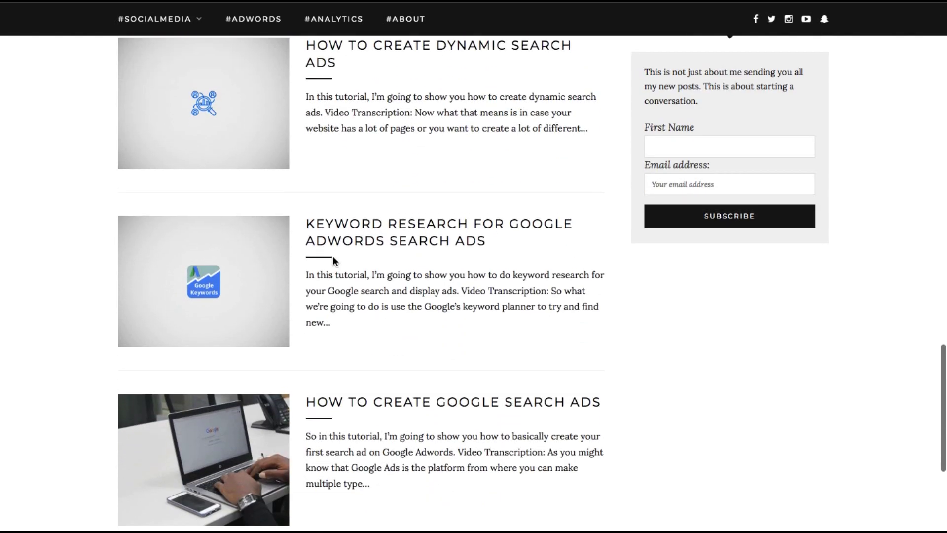
{"action": "scroll", "coordinate": [333, 255], "scroll_direction": "up", "scroll_amount": 5}
{"action": "scroll", "coordinate": [333, 256], "scroll_direction": "up", "scroll_amount": 12}
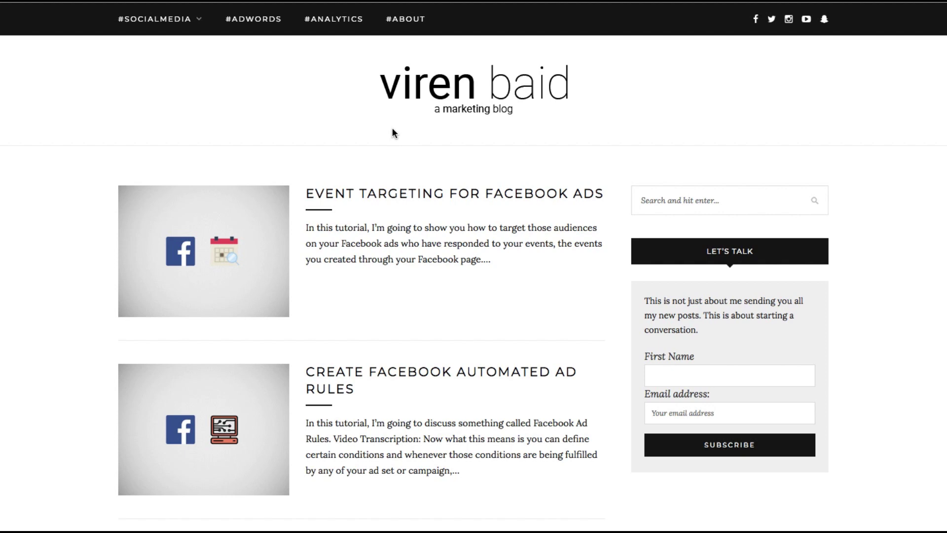
{"action": "scroll", "coordinate": [439, 204], "scroll_direction": "down", "scroll_amount": 3}
{"action": "scroll", "coordinate": [439, 204], "scroll_direction": "up", "scroll_amount": 3}
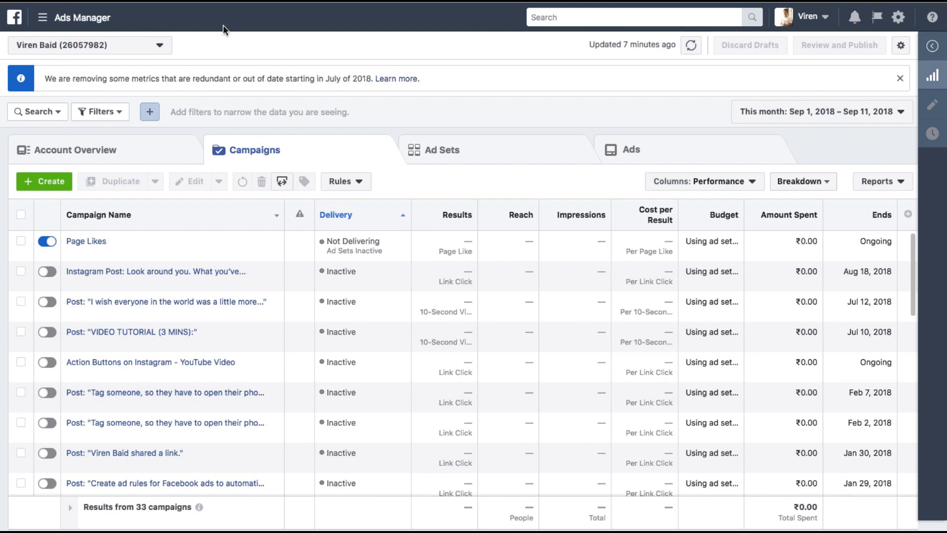
Step: Open the site's pixel from Events Manager > Pixels to view its PageView and ViewContent history
{"action": "left_click", "coordinate": [74, 17]}
{"action": "left_click", "coordinate": [106, 314]}
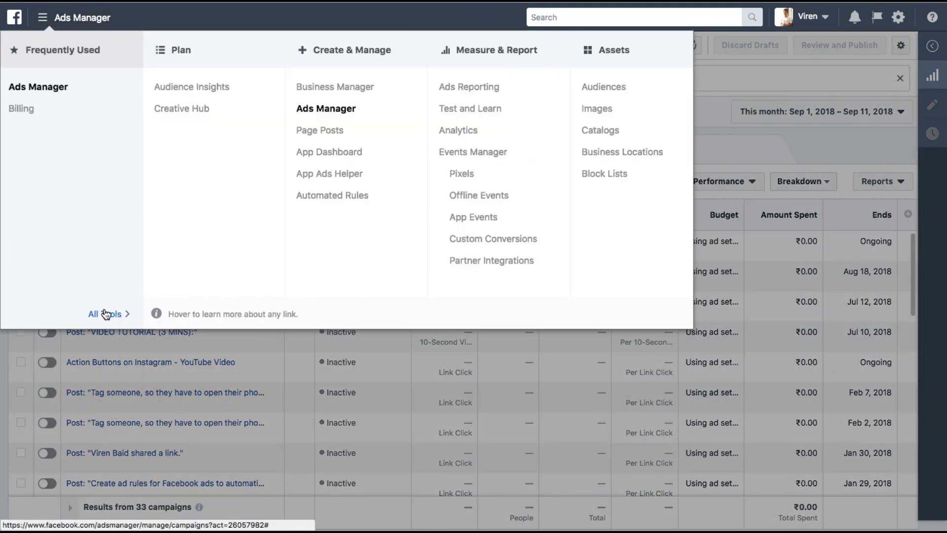
{"action": "left_click", "coordinate": [461, 173]}
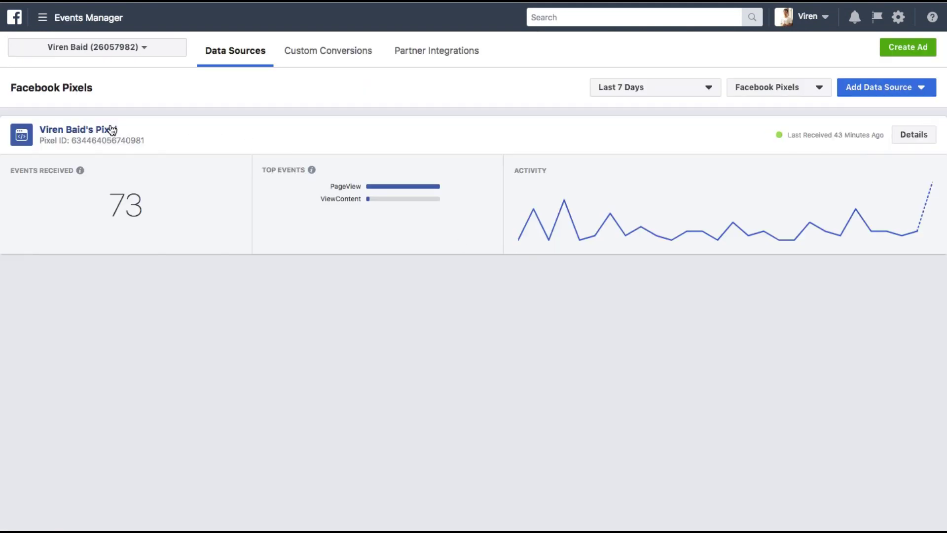
{"action": "left_click", "coordinate": [111, 130]}
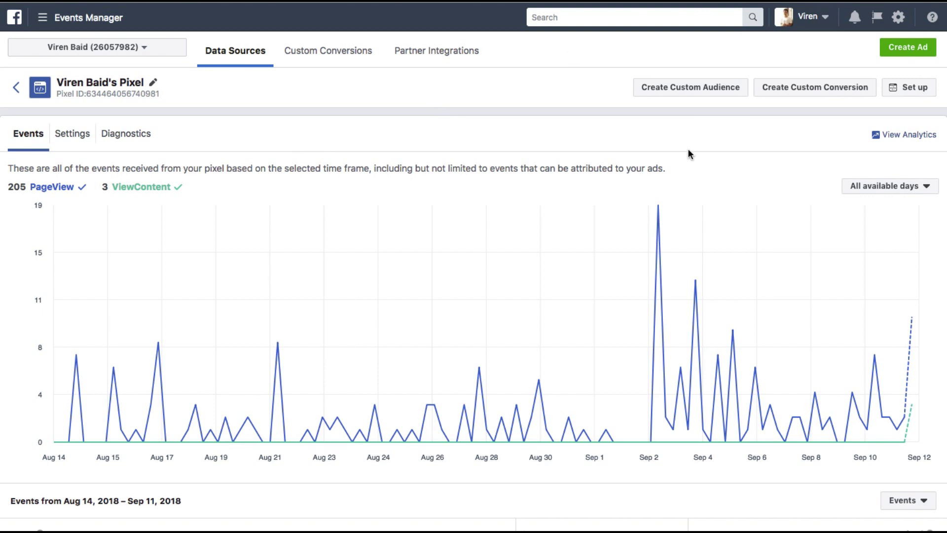
{"action": "mouse_move", "coordinate": [349, 292]}
{"action": "scroll", "coordinate": [274, 132], "scroll_direction": "down", "scroll_amount": 3}
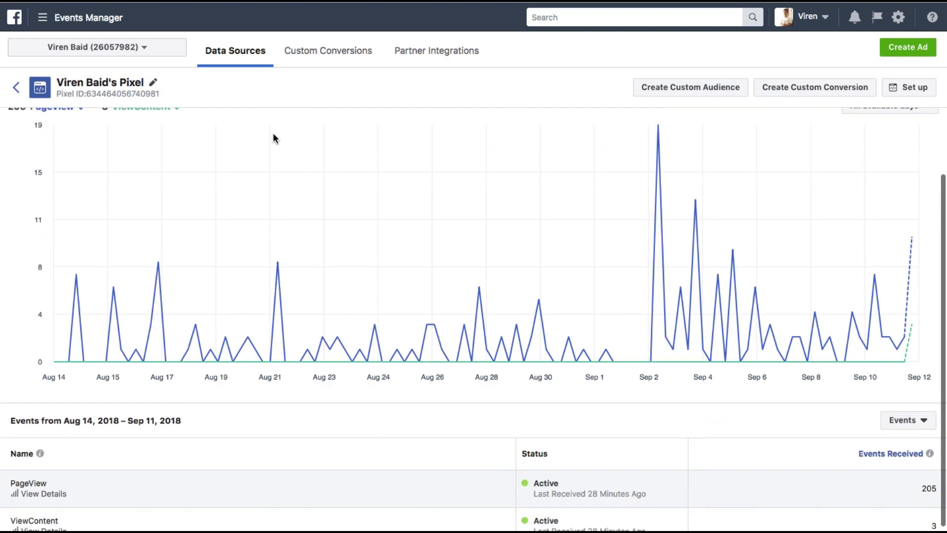
{"action": "scroll", "coordinate": [273, 132], "scroll_direction": "up", "scroll_amount": 3}
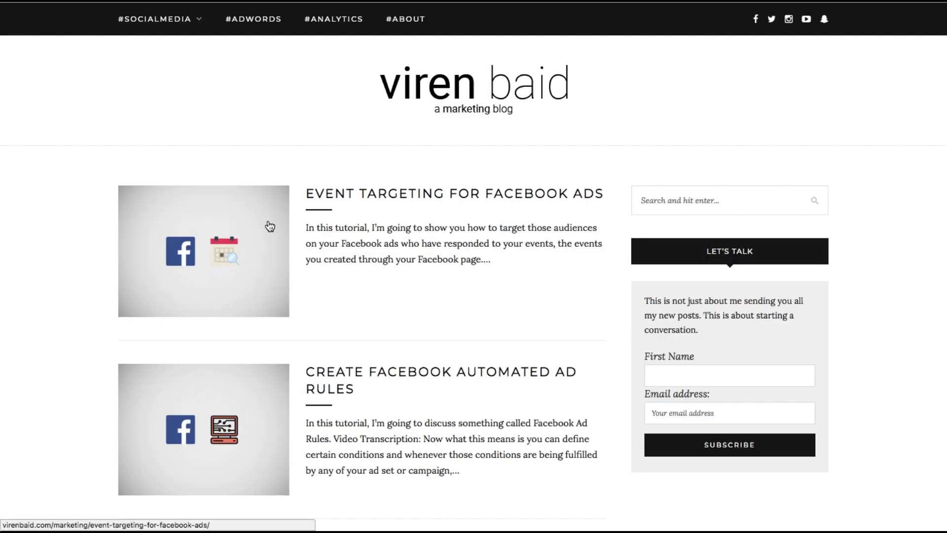
Step: Scroll the blog briefly before moving to the Facebook Posts CSV Feed sheet
{"action": "scroll", "coordinate": [288, 321], "scroll_direction": "down", "scroll_amount": 3}
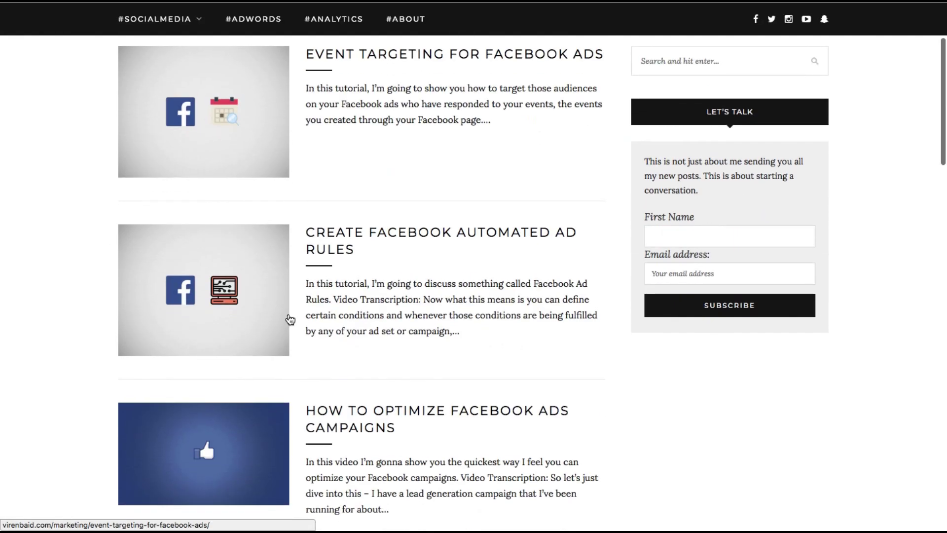
{"action": "scroll", "coordinate": [290, 321], "scroll_direction": "up", "scroll_amount": 3}
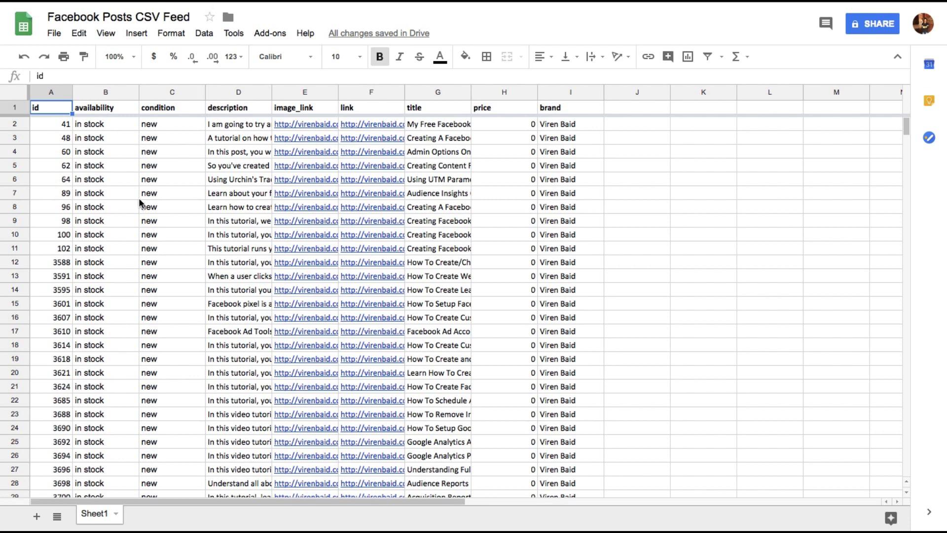
{"action": "left_click_drag", "start_coordinate": [58, 113], "coordinate": [553, 103]}
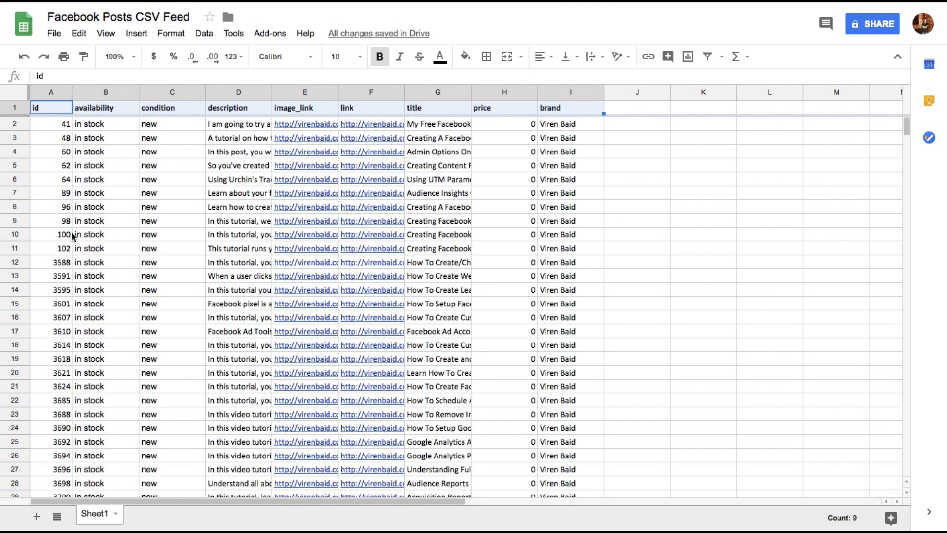
{"action": "left_click", "coordinate": [60, 237]}
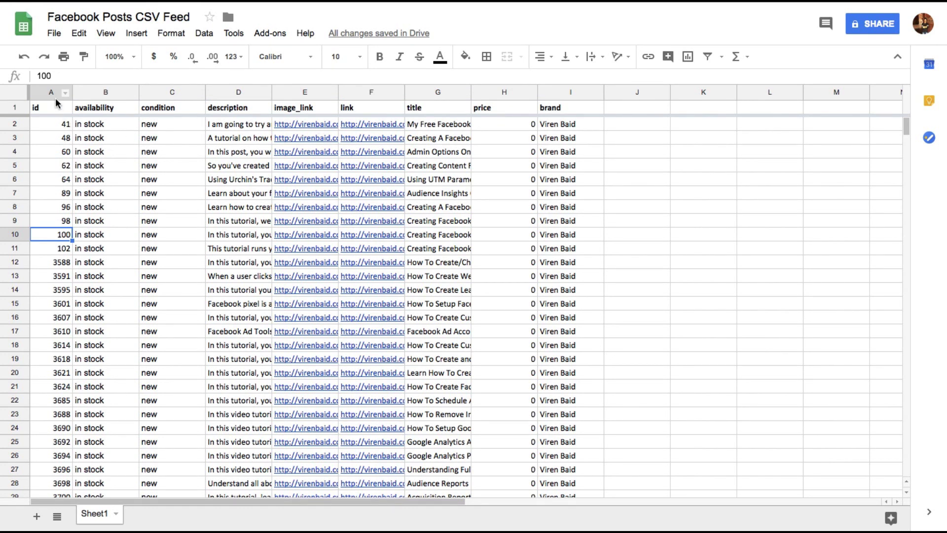
{"action": "left_click", "coordinate": [51, 124]}
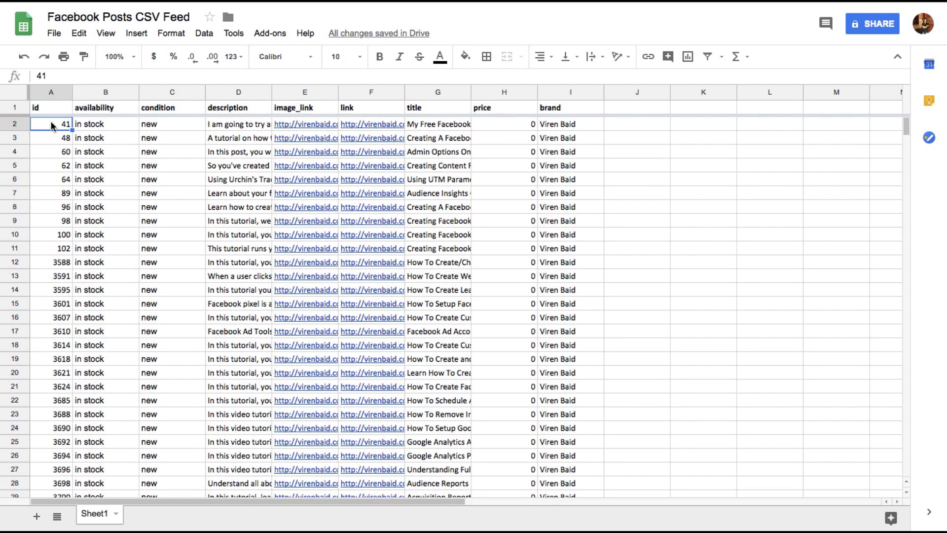
{"action": "left_click", "coordinate": [107, 110]}
{"action": "key", "text": "Right"}
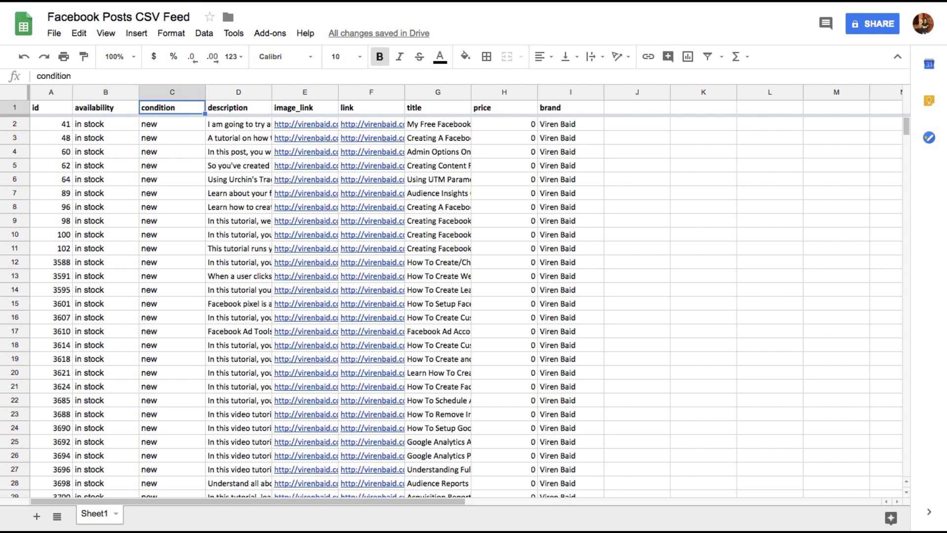
{"action": "key", "text": "Left"}
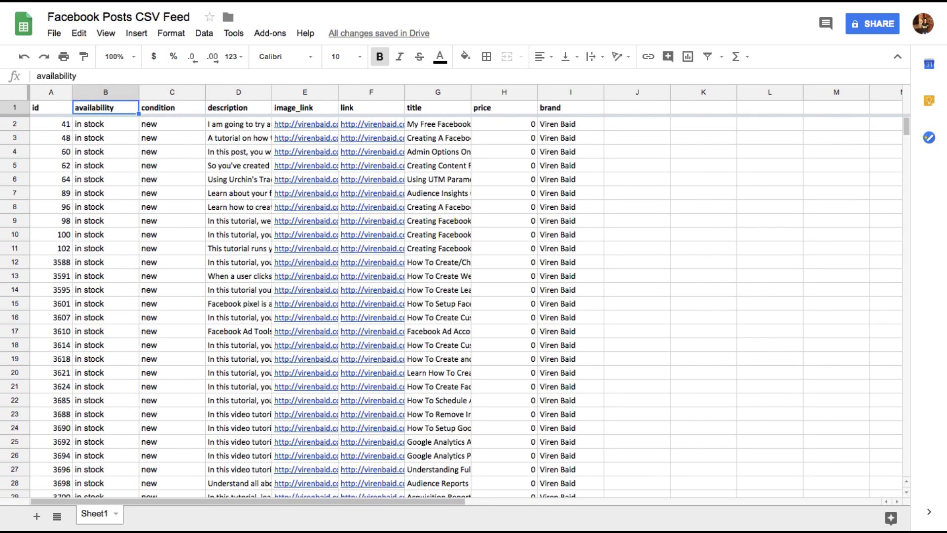
{"action": "key", "text": "Right"}
{"action": "key", "text": "Right"}
{"action": "key", "text": "Down"}
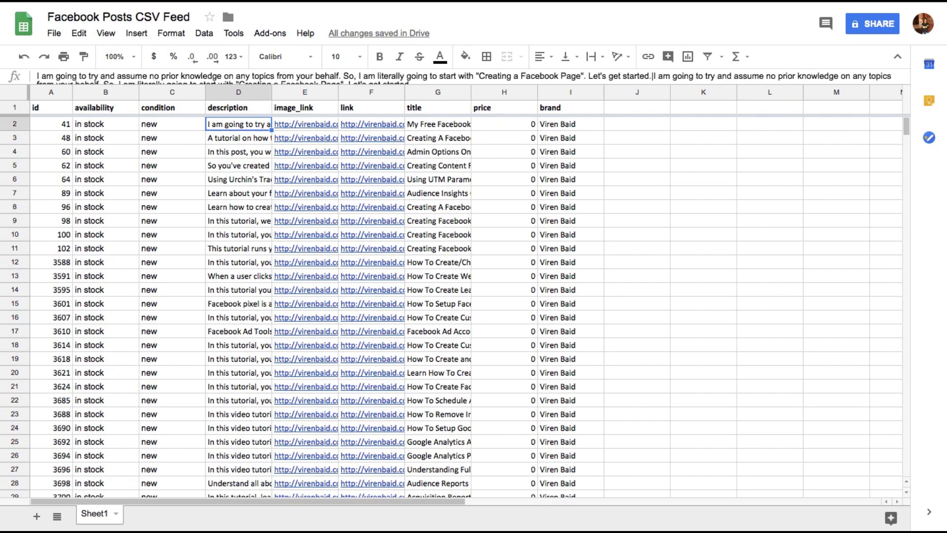
{"action": "key", "text": "Left"}
{"action": "key", "text": "Left"}
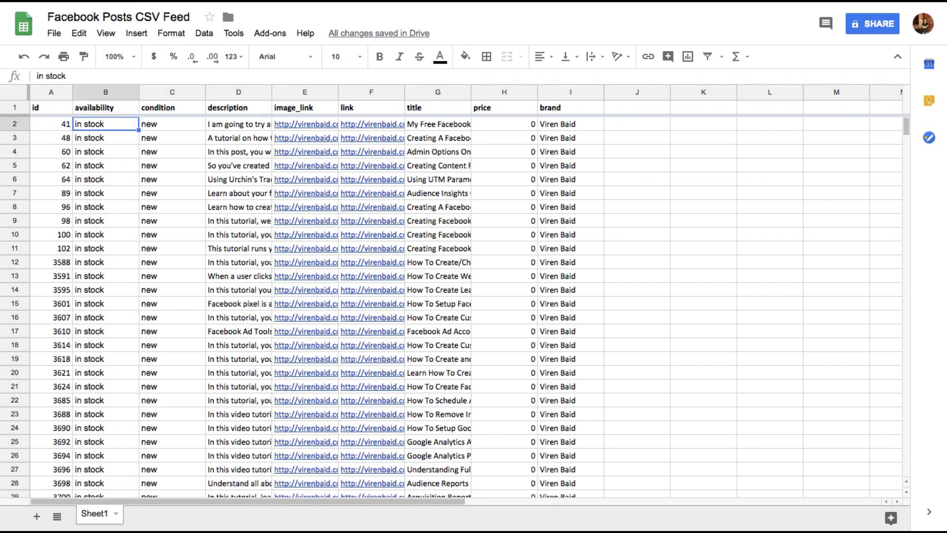
{"action": "key", "text": "Right"}
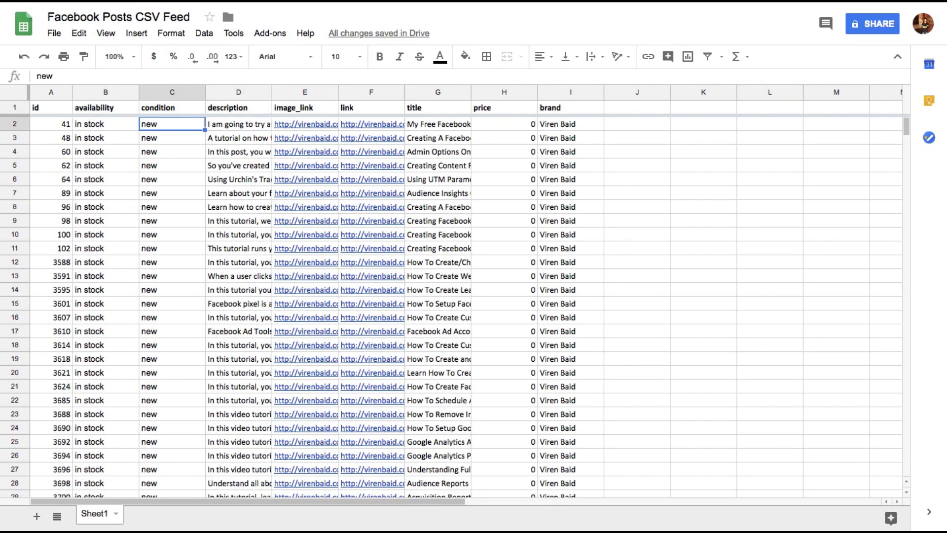
{"action": "key", "text": "Right"}
{"action": "key", "text": "Up"}
{"action": "key", "text": "Down"}
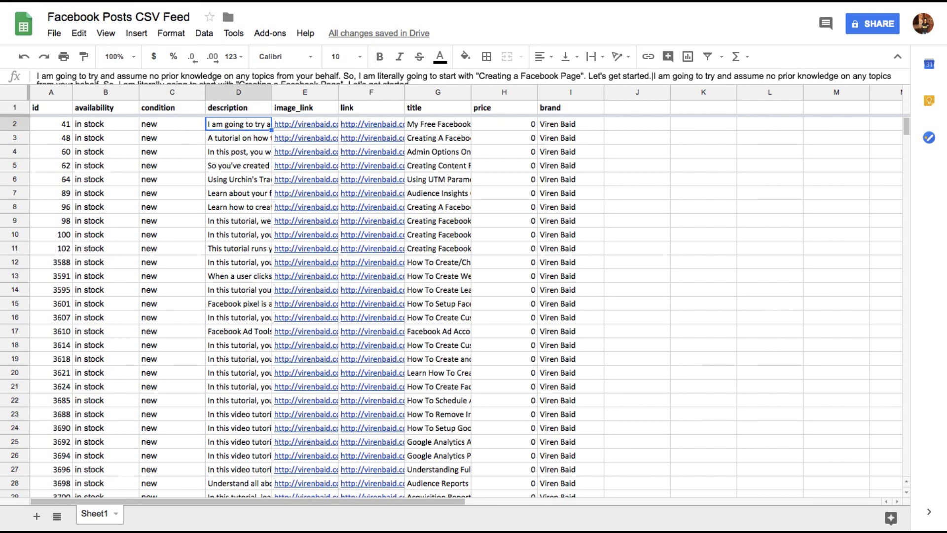
{"action": "key", "text": "Right"}
{"action": "key", "text": "Up"}
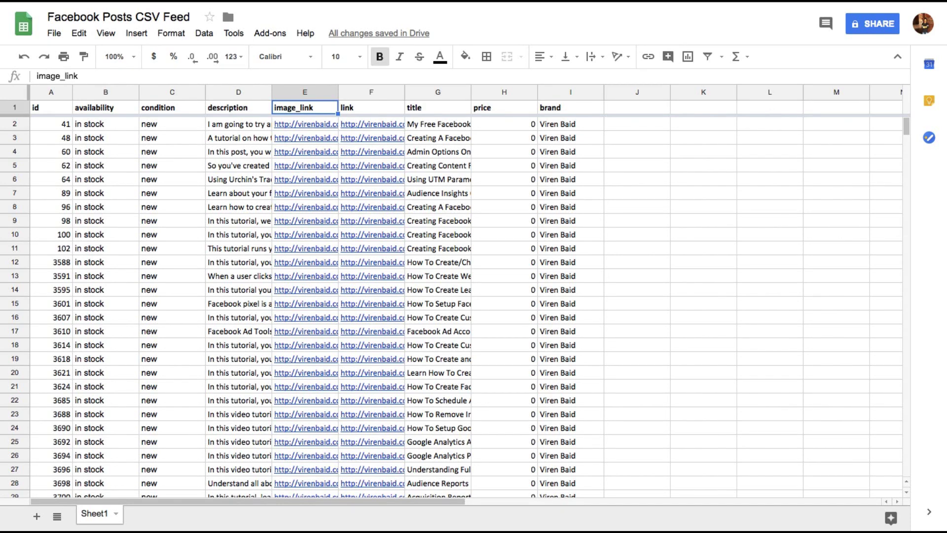
{"action": "left_click", "coordinate": [305, 124]}
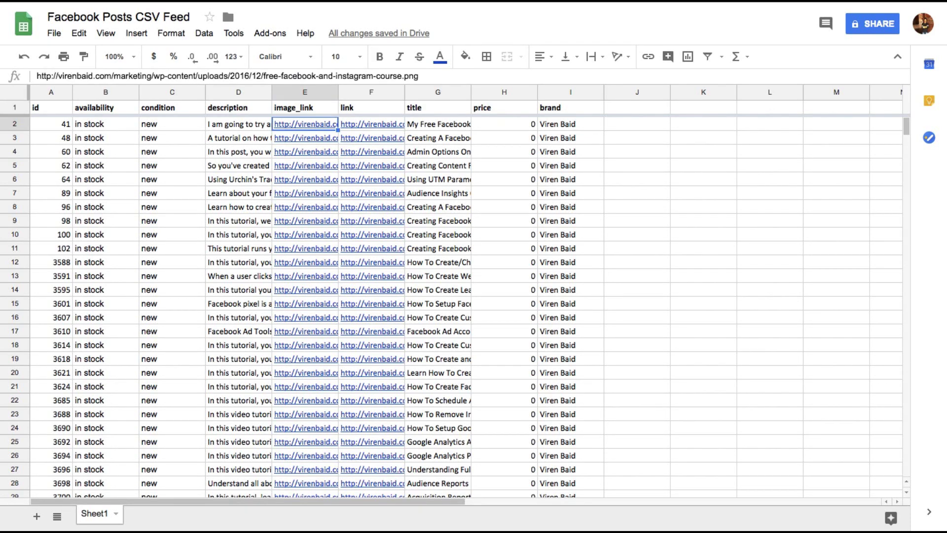
{"action": "left_click", "coordinate": [372, 124]}
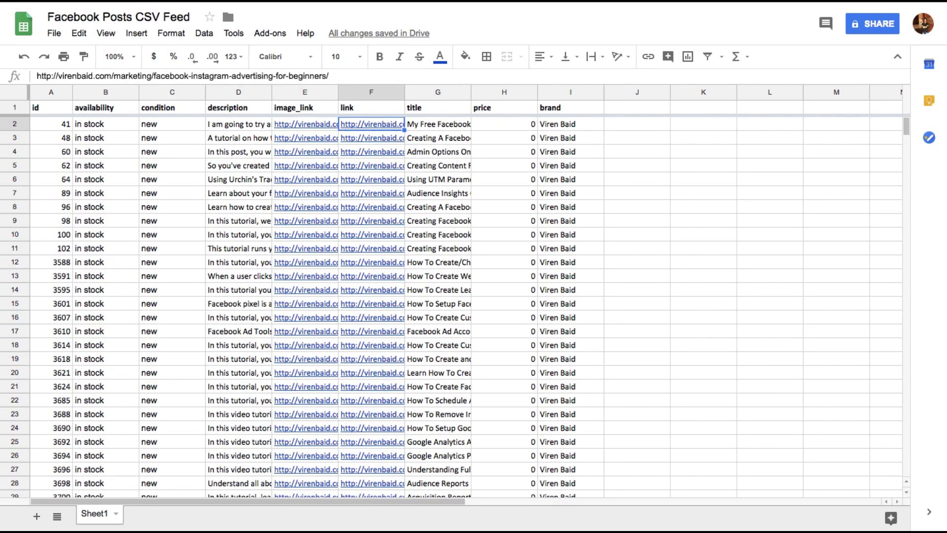
{"action": "left_click", "coordinate": [372, 107]}
{"action": "left_click", "coordinate": [371, 123]}
{"action": "left_click", "coordinate": [438, 124]}
{"action": "left_click", "coordinate": [504, 107]}
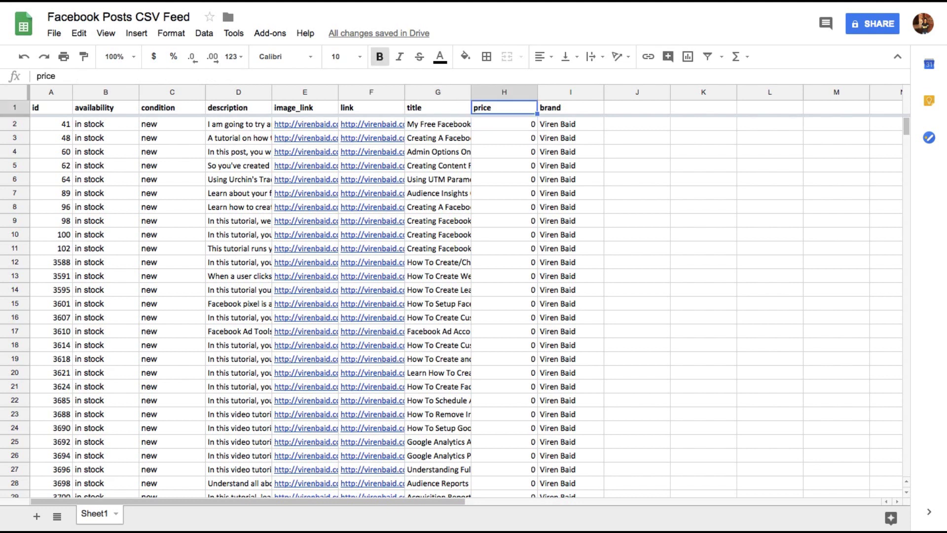
{"action": "left_click", "coordinate": [504, 124]}
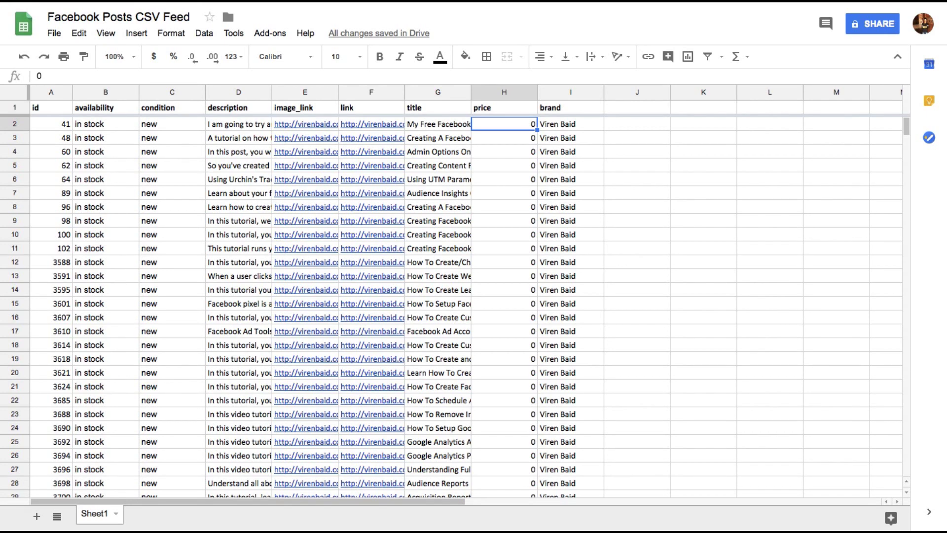
{"action": "key", "text": "Down"}
{"action": "key", "text": "Down"}
{"action": "key", "text": "Down"}
{"action": "key", "text": "Down"}
{"action": "key", "text": "Down"}
{"action": "key", "text": "Down"}
{"action": "key", "text": "Down"}
{"action": "key", "text": "Down"}
{"action": "key", "text": "Down"}
{"action": "key", "text": "Down"}
{"action": "key", "text": "Down"}
{"action": "key", "text": "Down"}
{"action": "key", "text": "Down"}
{"action": "key", "text": "Down"}
{"action": "key", "text": "Down"}
{"action": "key", "text": "Down"}
{"action": "key", "text": "Down"}
{"action": "key", "text": "Down"}
{"action": "key", "text": "Down"}
{"action": "key", "text": "Down"}
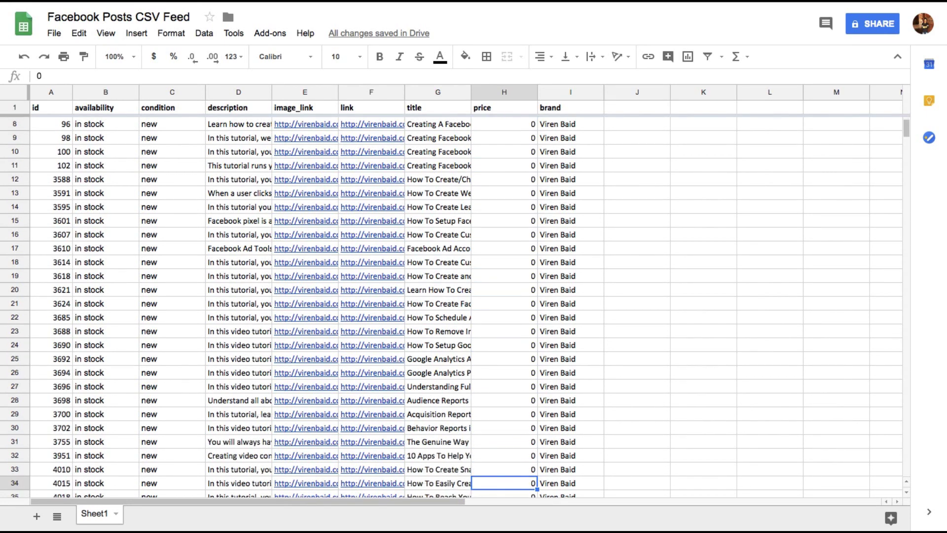
{"action": "key", "text": "Up"}
{"action": "key", "text": "Up"}
{"action": "key", "text": "Up"}
{"action": "key", "text": "Up"}
{"action": "key", "text": "Up"}
{"action": "key", "text": "Up"}
{"action": "key", "text": "Up"}
{"action": "key", "text": "Up"}
{"action": "key", "text": "Up"}
{"action": "key", "text": "Up"}
{"action": "key", "text": "Up"}
{"action": "key", "text": "Up"}
{"action": "key", "text": "Up"}
{"action": "key", "text": "Up"}
{"action": "key", "text": "Up"}
{"action": "key", "text": "Up"}
{"action": "key", "text": "Up"}
{"action": "key", "text": "Up"}
{"action": "key", "text": "Up"}
{"action": "key", "text": "Up"}
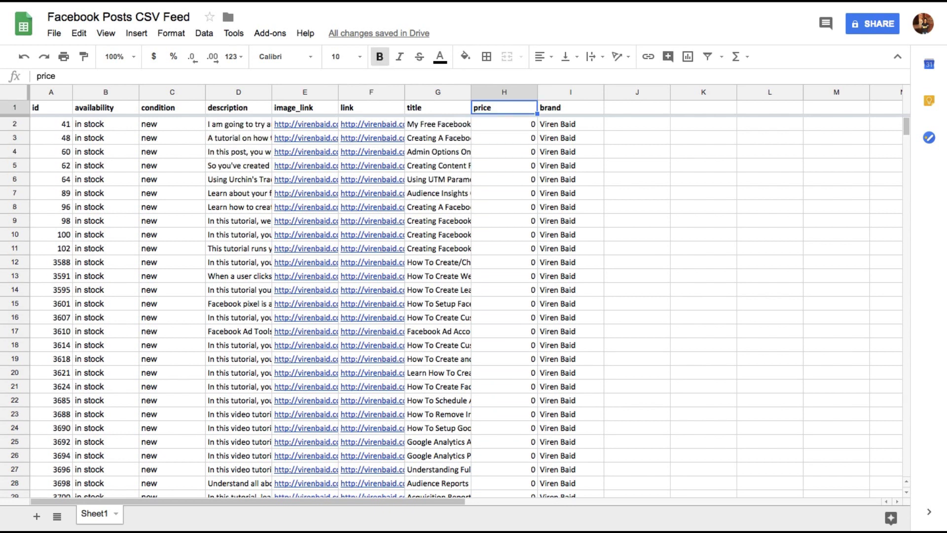
{"action": "key", "text": "Right"}
{"action": "key", "text": "Down"}
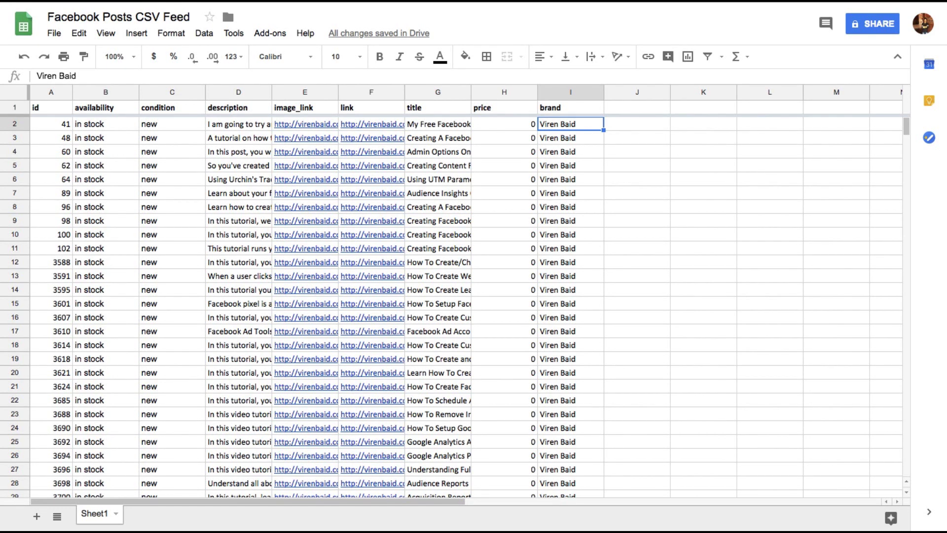
Step: Publish Sheet1 to the web as Comma-separated values (.csv)
{"action": "left_click", "coordinate": [58, 38]}
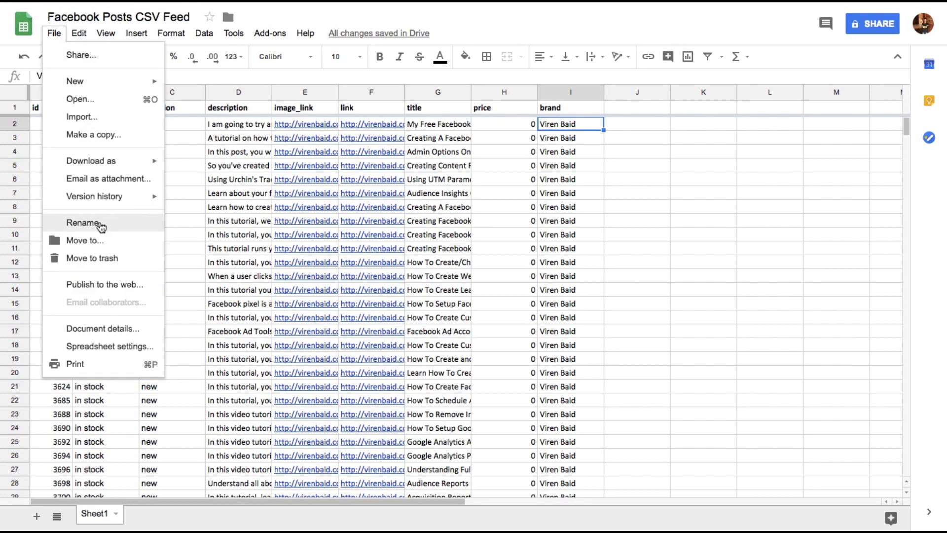
{"action": "left_click", "coordinate": [98, 282]}
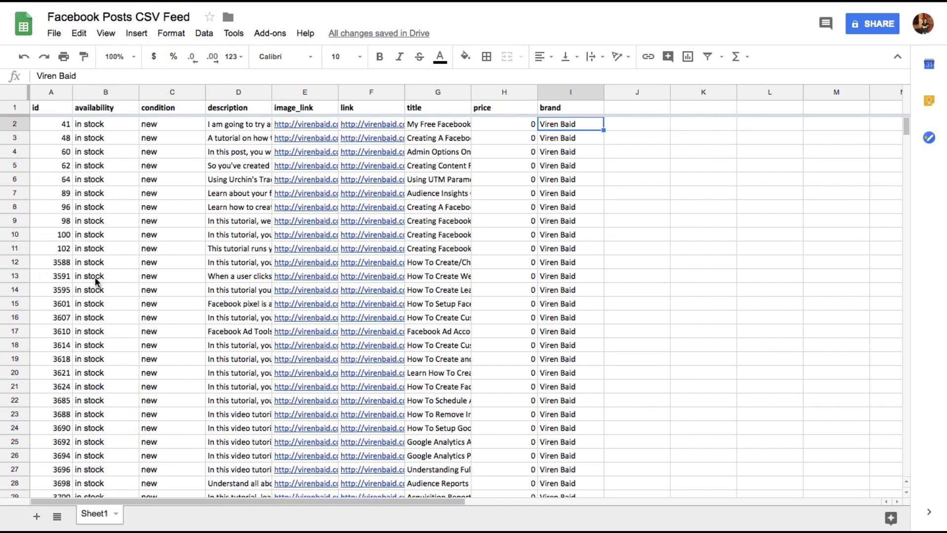
{"action": "left_click", "coordinate": [339, 287]}
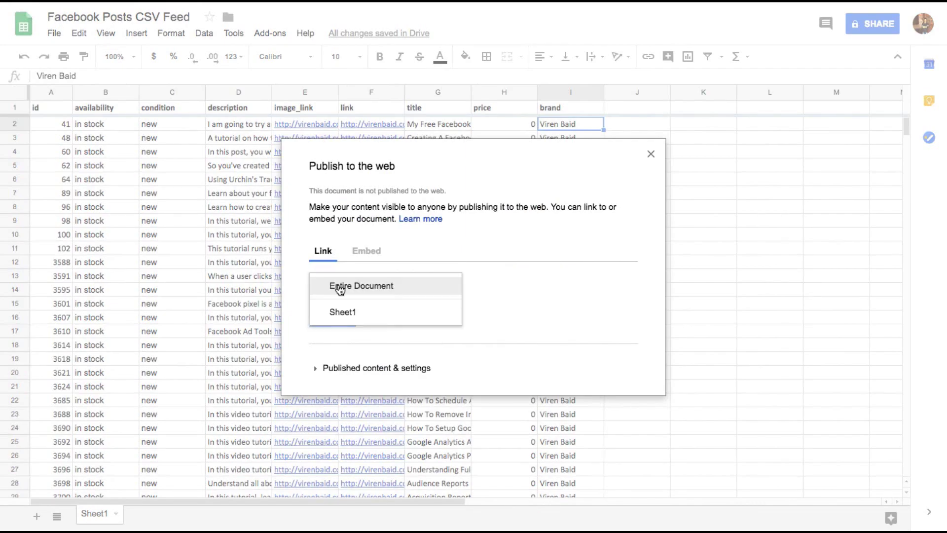
{"action": "left_click", "coordinate": [334, 311]}
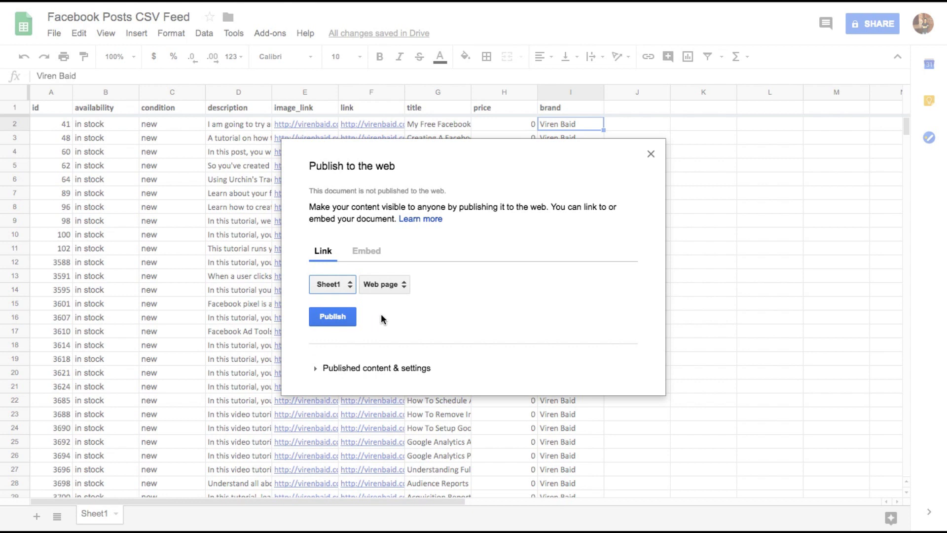
{"action": "left_click", "coordinate": [375, 287]}
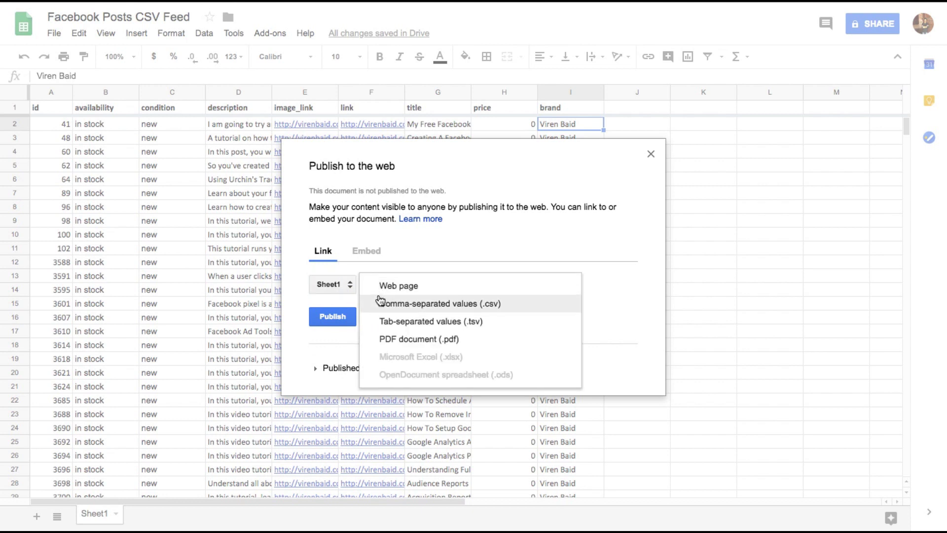
{"action": "left_click", "coordinate": [380, 302]}
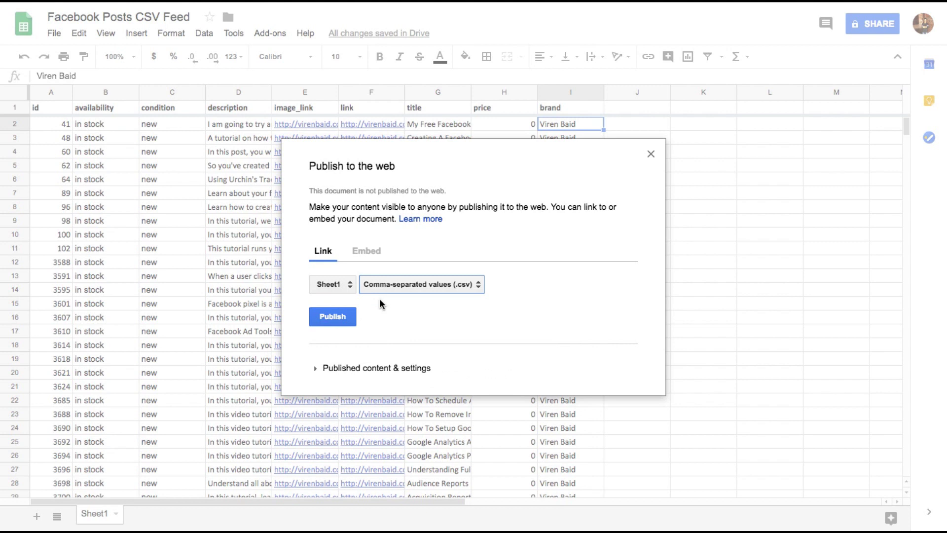
{"action": "left_click", "coordinate": [352, 368]}
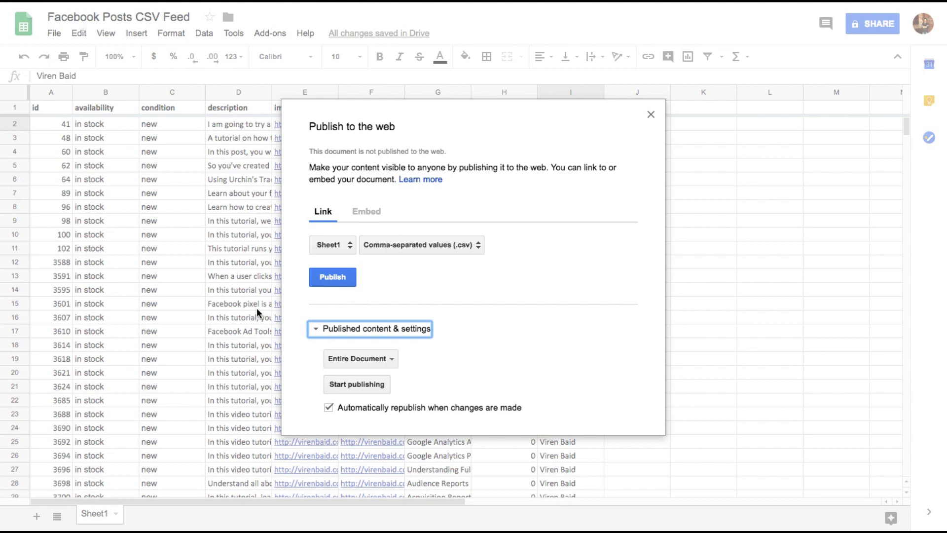
{"action": "left_click", "coordinate": [347, 284]}
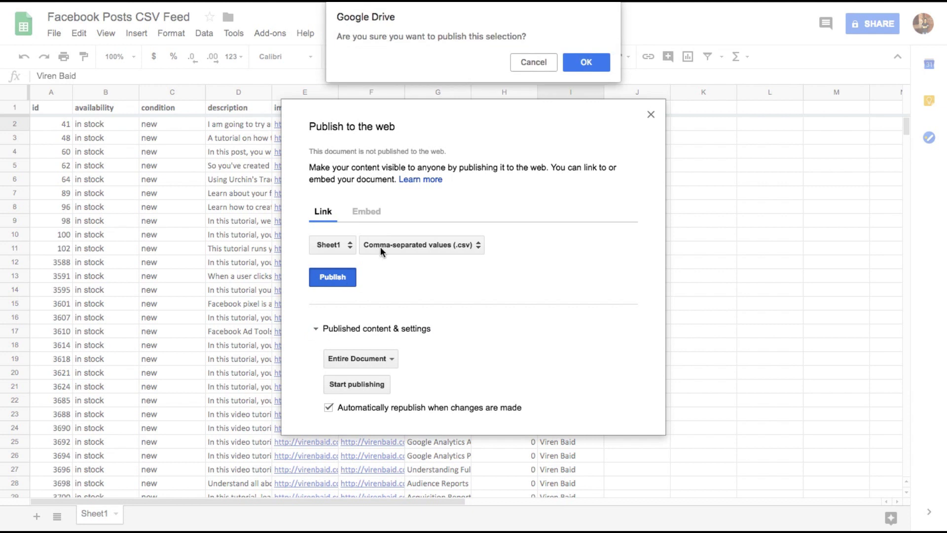
{"action": "left_click", "coordinate": [585, 63]}
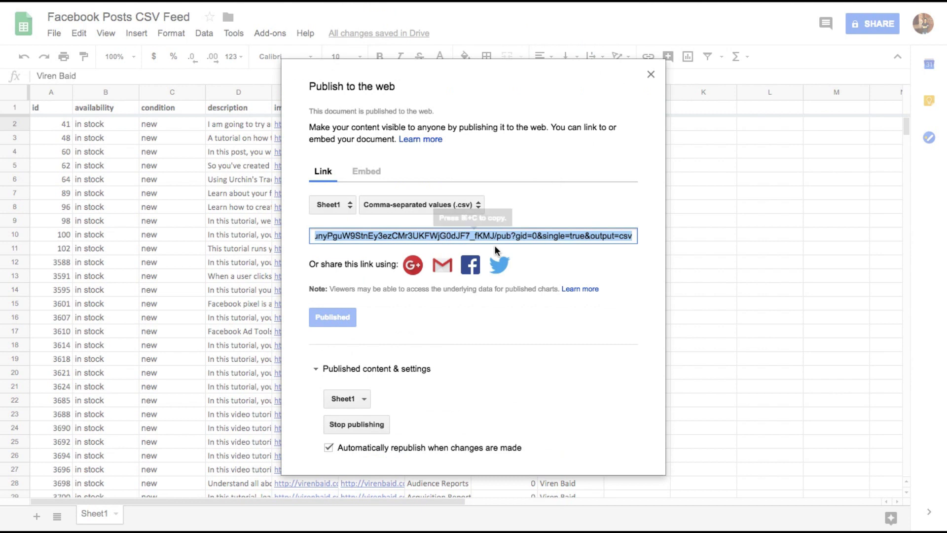
Step: Select and copy the published CSV link
{"action": "left_click", "coordinate": [457, 239]}
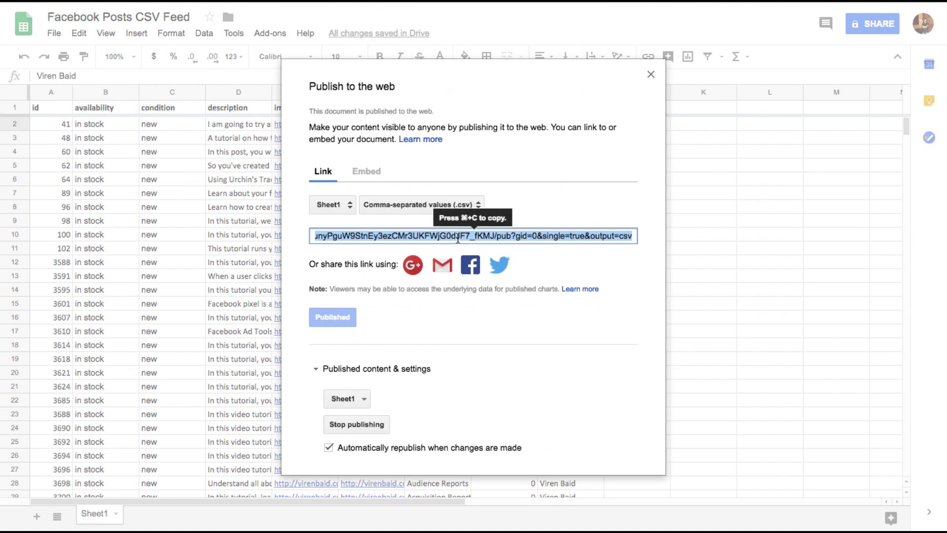
{"action": "key", "text": "super+c"}
{"action": "left_click", "coordinate": [561, 192]}
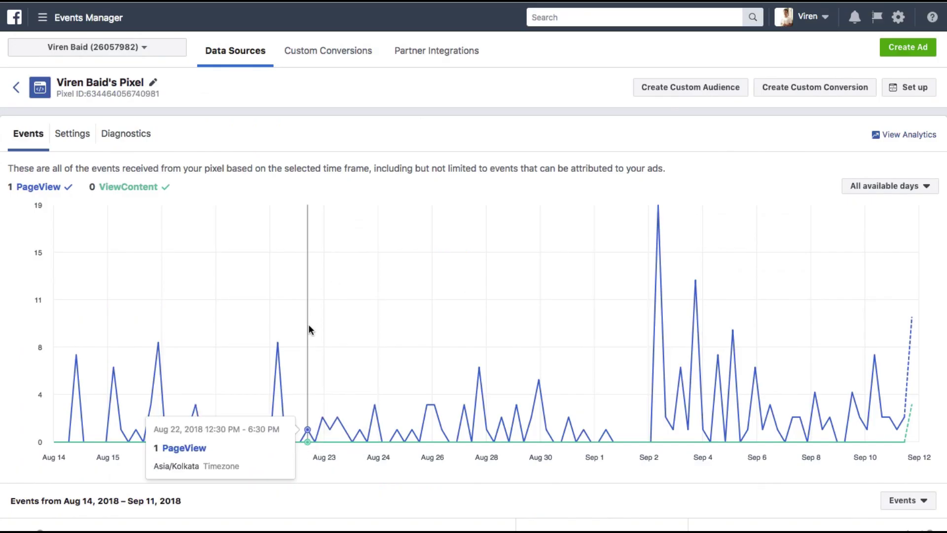
Step: Go to the Catalogs tool under Assets in the All Tools menu
{"action": "left_click", "coordinate": [106, 18]}
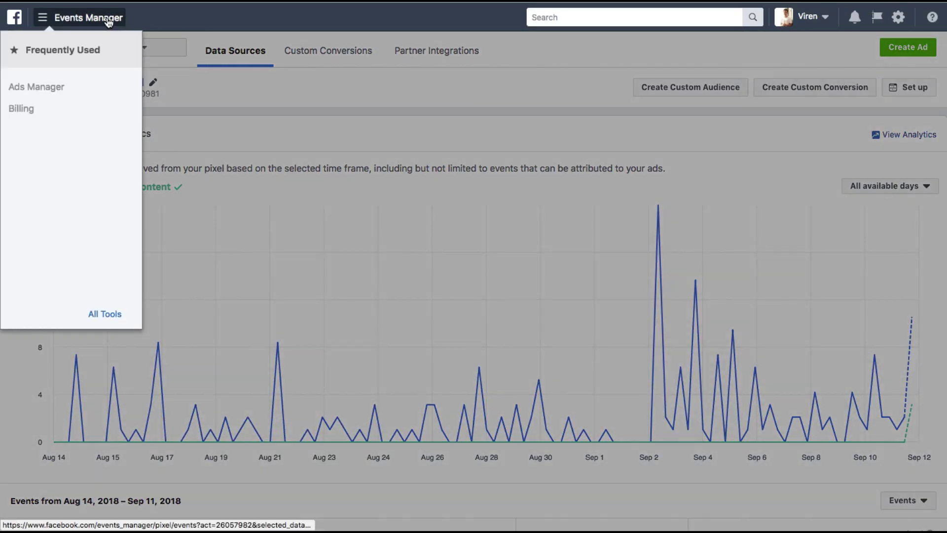
{"action": "mouse_move", "coordinate": [104, 311]}
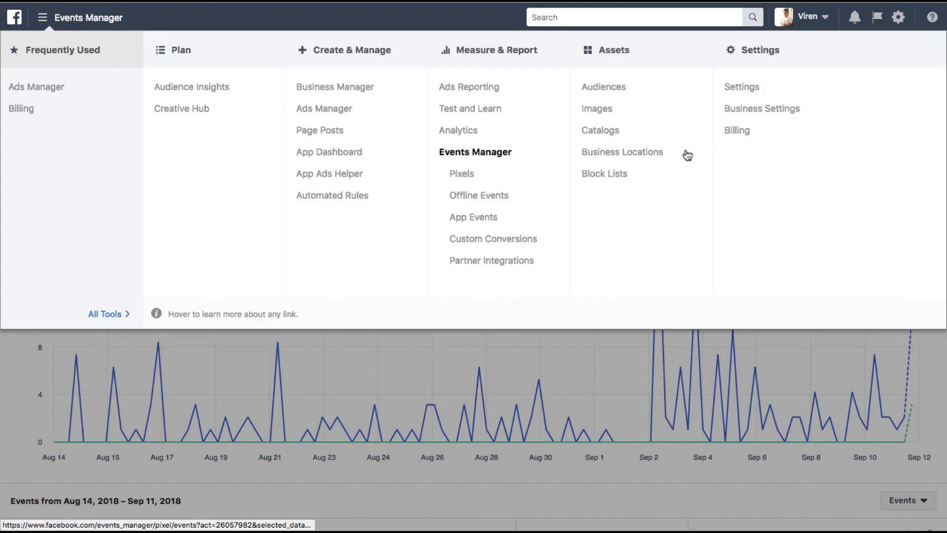
{"action": "left_click", "coordinate": [606, 130]}
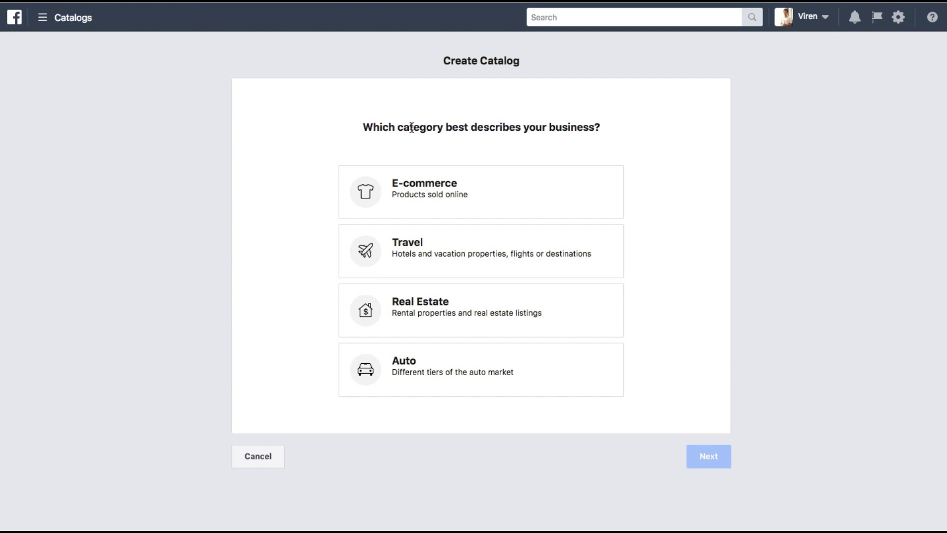
Step: Choose the E-commerce catalog category, continue, and select the default Catalog_Products name to replace
{"action": "left_click", "coordinate": [405, 191]}
{"action": "scroll", "coordinate": [530, 187], "scroll_direction": "down", "scroll_amount": 2}
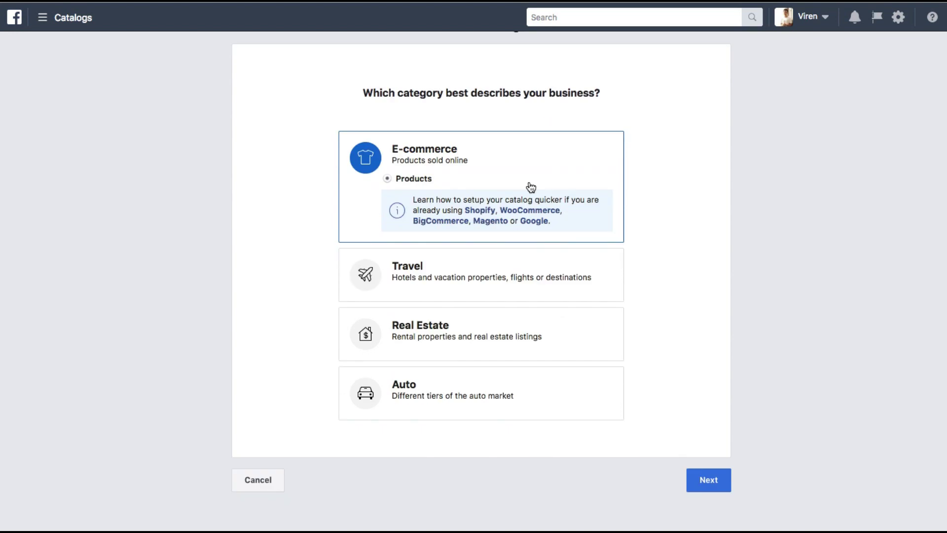
{"action": "left_click", "coordinate": [715, 472]}
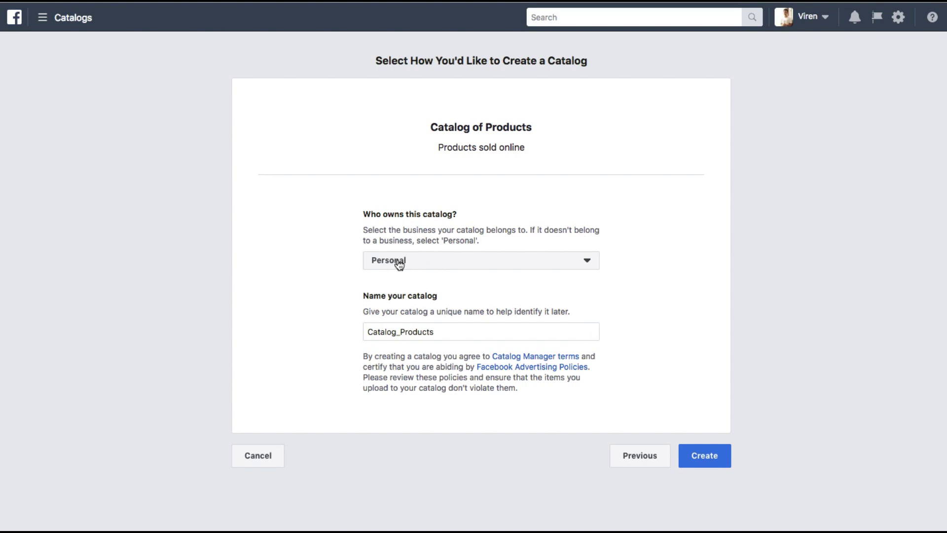
{"action": "double_click", "coordinate": [419, 328]}
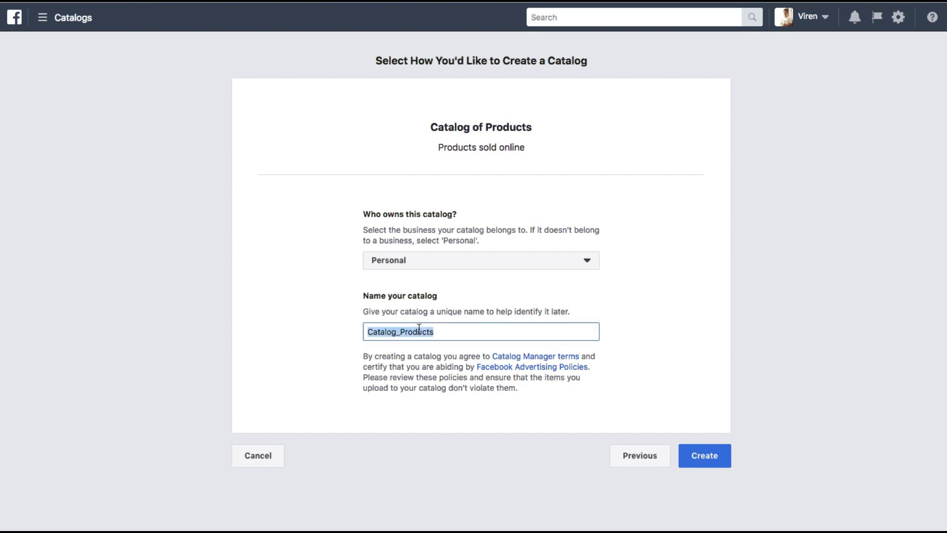
Step: Name the catalog with the owner's name plus 'Marketing Posts', create it, and choose Use Data Feeds
{"action": "type", "text": "Viren Baid Marketing Posts"}
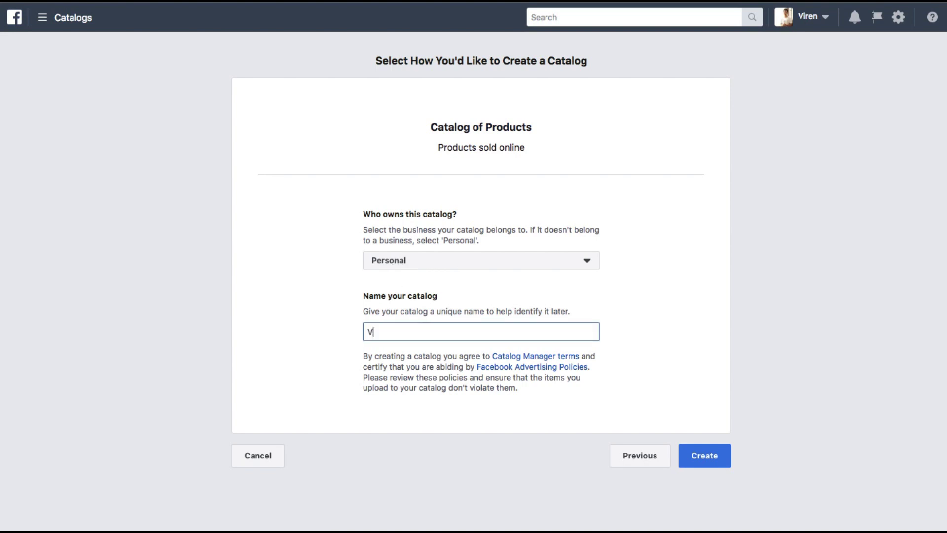
{"action": "left_click", "coordinate": [701, 456]}
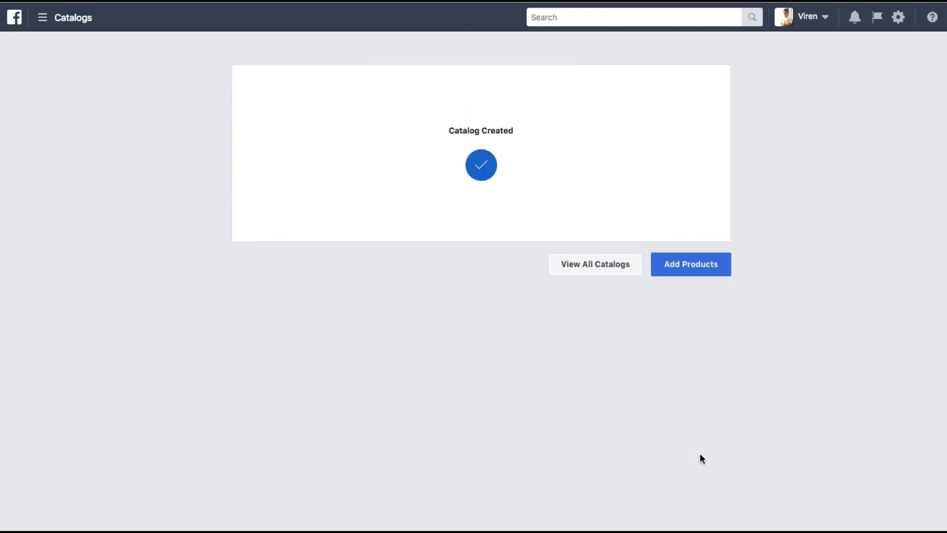
{"action": "left_click", "coordinate": [682, 266]}
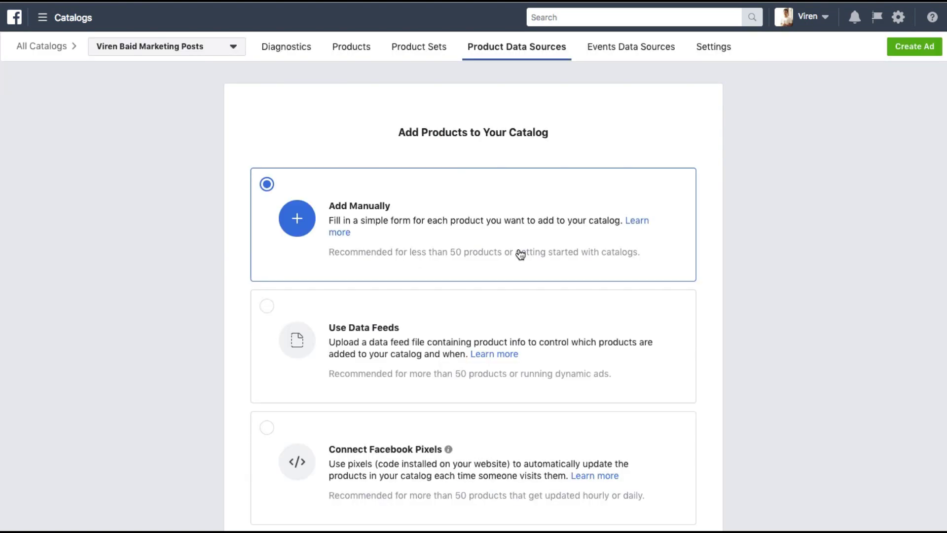
{"action": "scroll", "coordinate": [520, 254], "scroll_direction": "down", "scroll_amount": 3}
{"action": "scroll", "coordinate": [518, 258], "scroll_direction": "up", "scroll_amount": 2}
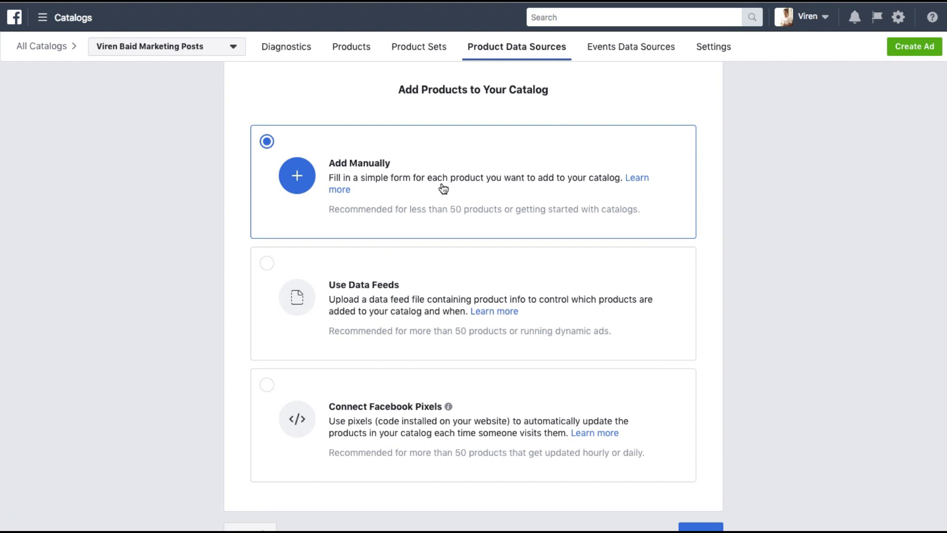
{"action": "left_click", "coordinate": [386, 290]}
{"action": "scroll", "coordinate": [339, 331], "scroll_direction": "down", "scroll_amount": 3}
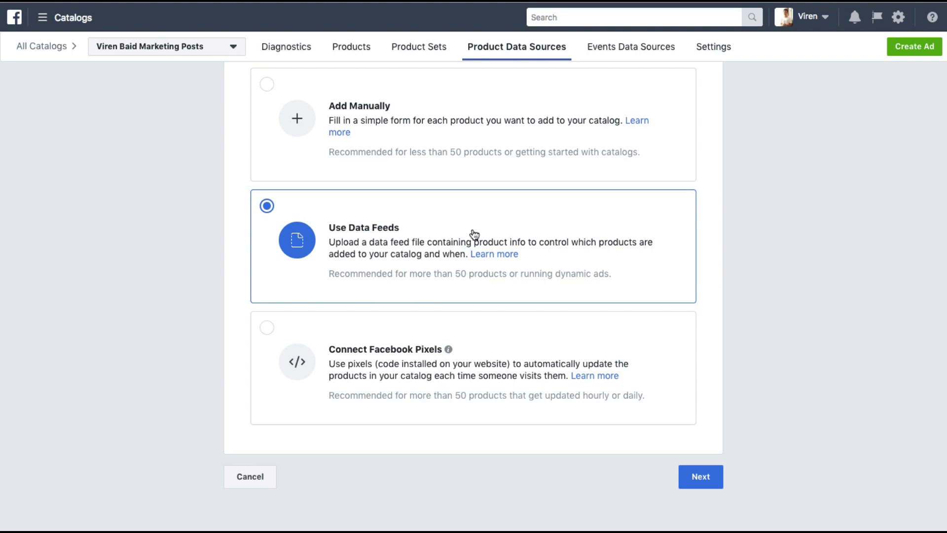
{"action": "left_click", "coordinate": [700, 475]}
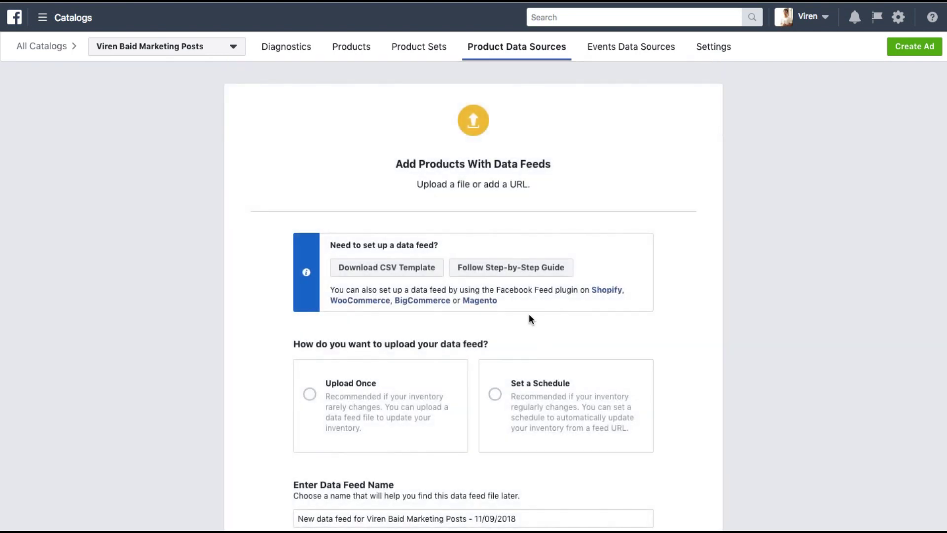
Step: Choose Set a Schedule and paste the published Google Sheets CSV link as the Data Feed URL
{"action": "scroll", "coordinate": [370, 212], "scroll_direction": "down", "scroll_amount": 1}
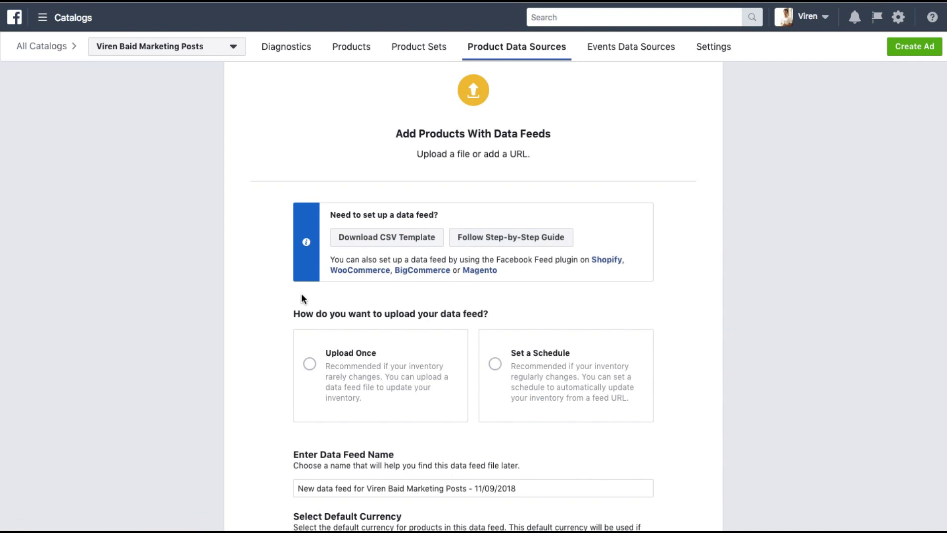
{"action": "scroll", "coordinate": [301, 293], "scroll_direction": "down", "scroll_amount": 3}
{"action": "scroll", "coordinate": [203, 270], "scroll_direction": "down", "scroll_amount": 2}
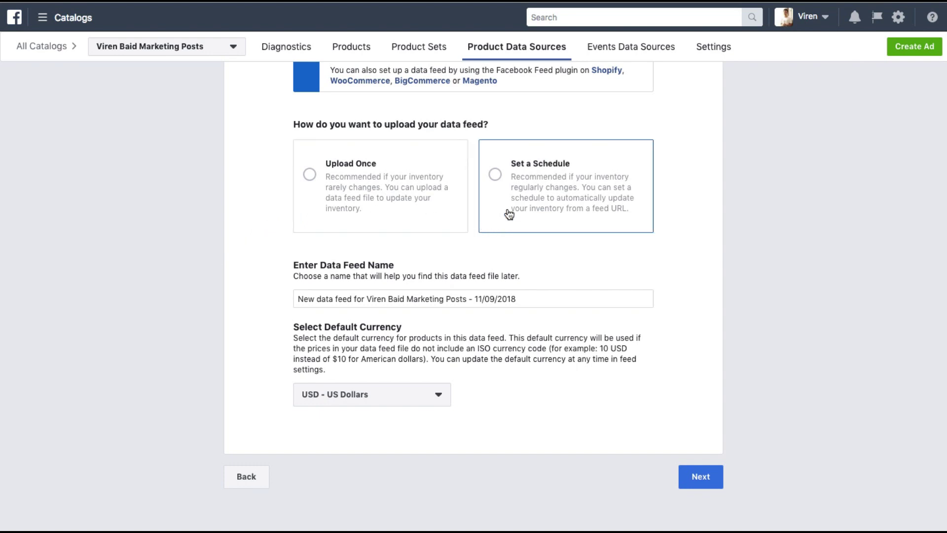
{"action": "left_click", "coordinate": [576, 180]}
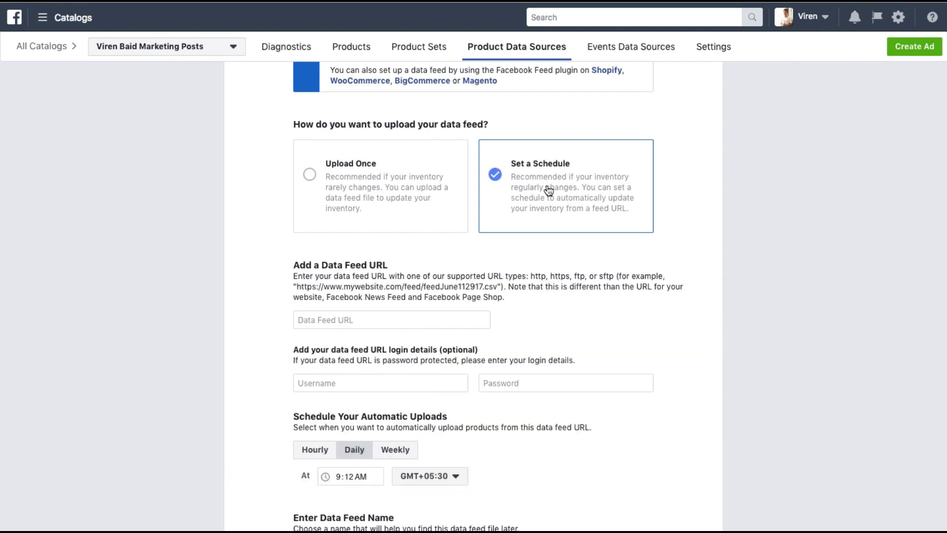
{"action": "left_click", "coordinate": [316, 322]}
{"action": "scroll", "coordinate": [236, 321], "scroll_direction": "down", "scroll_amount": 2}
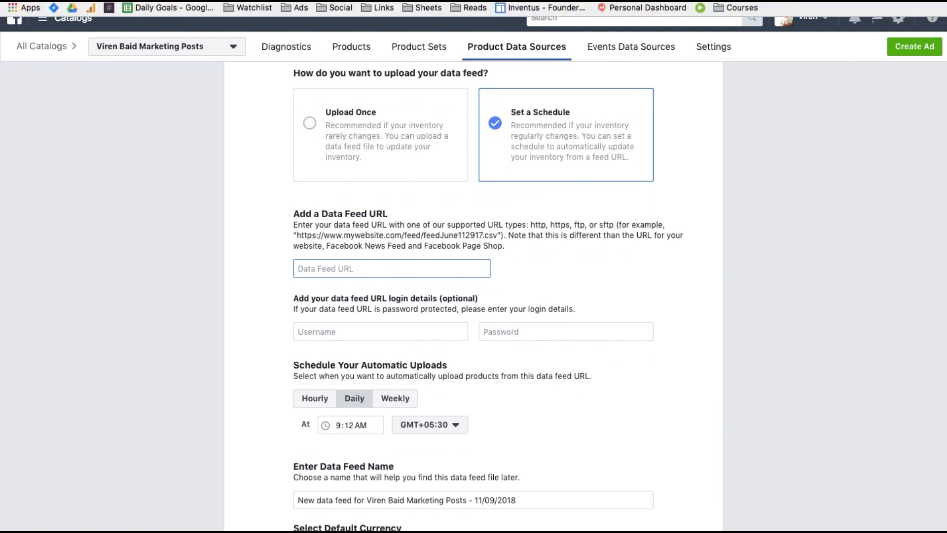
{"action": "key", "text": "ctrl+Tab"}
{"action": "left_click", "coordinate": [345, 235]}
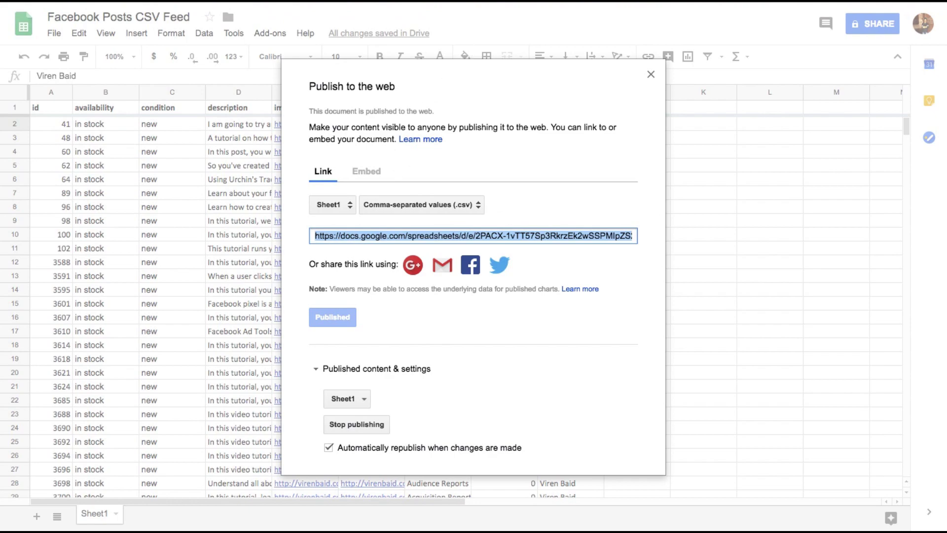
{"action": "key", "text": "ctrl+shift+Tab"}
{"action": "key", "text": "super+v"}
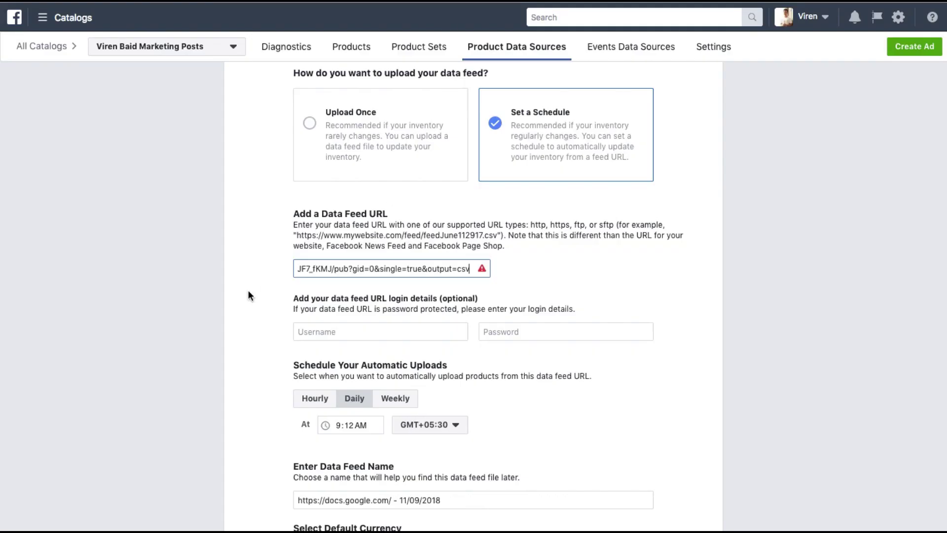
{"action": "left_click", "coordinate": [250, 314]}
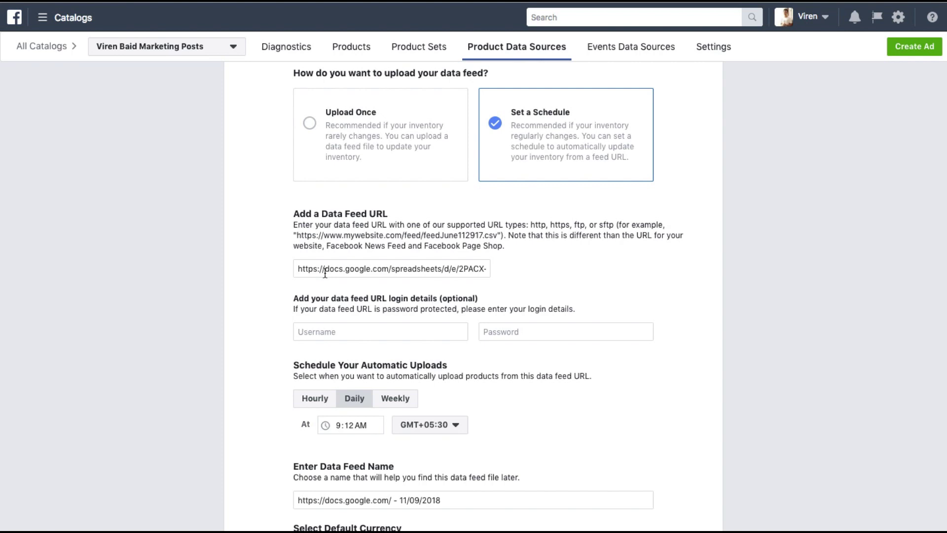
Step: Schedule the feed upload weekly, every Monday at 10:00 PM
{"action": "scroll", "coordinate": [306, 312], "scroll_direction": "down", "scroll_amount": 2}
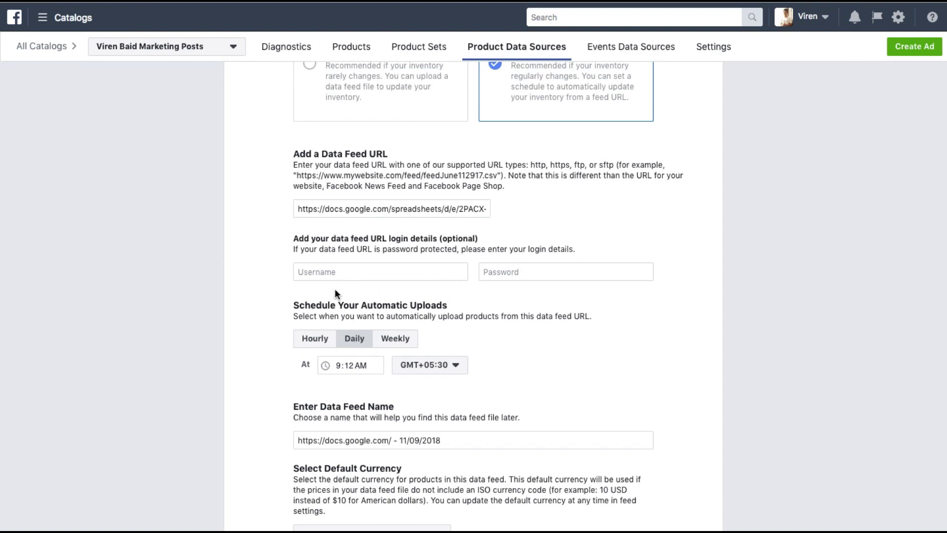
{"action": "scroll", "coordinate": [336, 288], "scroll_direction": "down", "scroll_amount": 2}
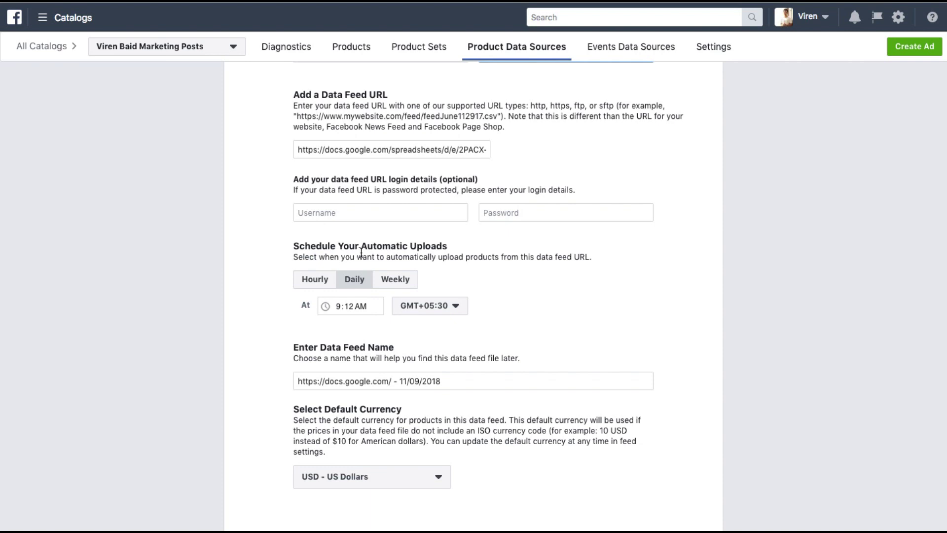
{"action": "left_click", "coordinate": [392, 282]}
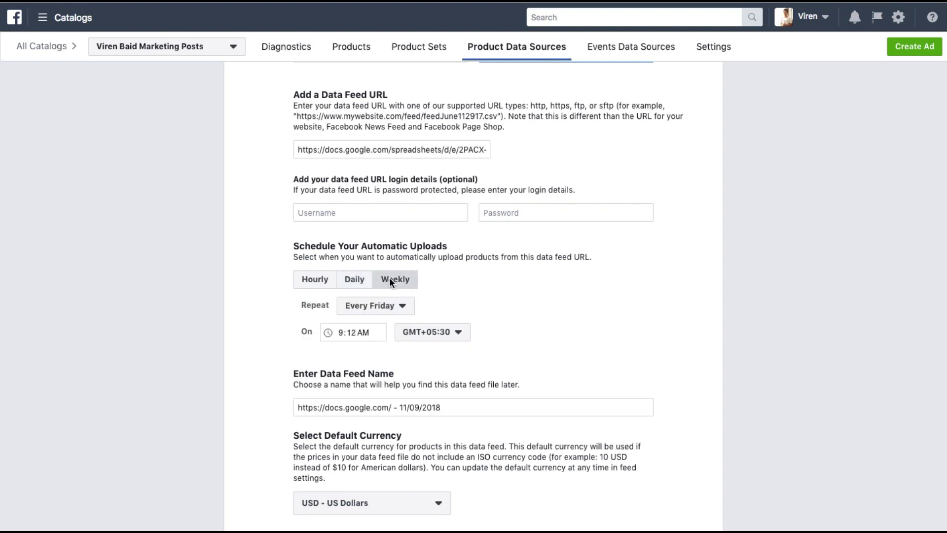
{"action": "left_click", "coordinate": [371, 306]}
{"action": "left_click", "coordinate": [371, 307]}
{"action": "left_click", "coordinate": [371, 307]}
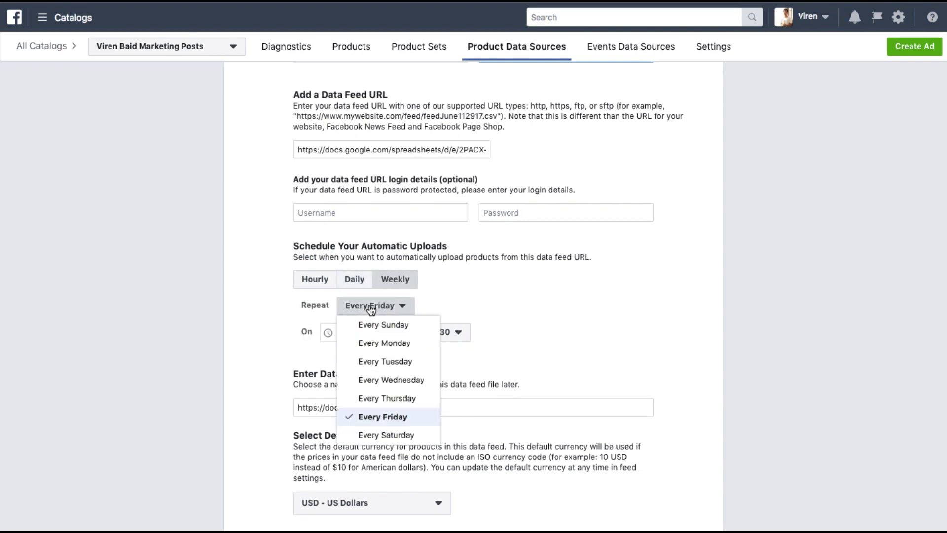
{"action": "left_click", "coordinate": [381, 345]}
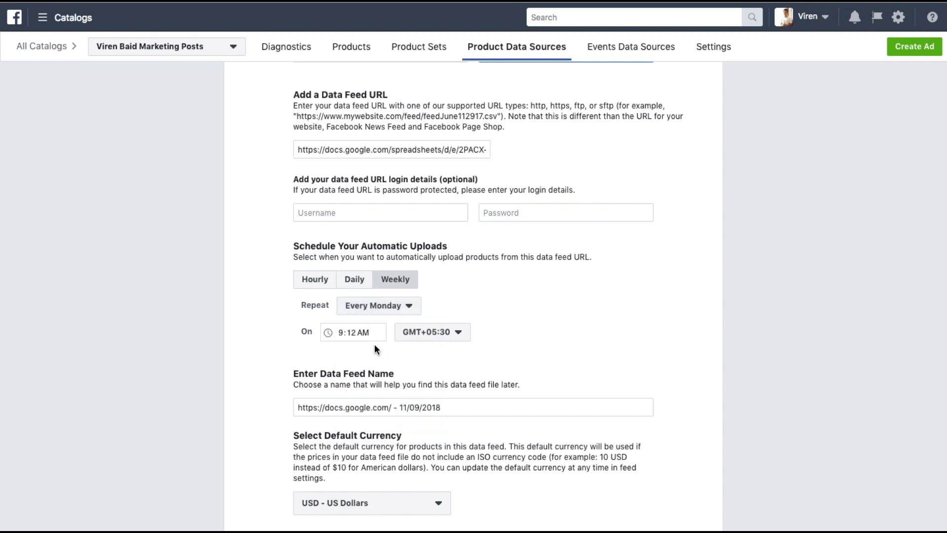
{"action": "left_click", "coordinate": [355, 331]}
{"action": "type", "text": "1000p"}
{"action": "left_click", "coordinate": [614, 342]}
Step: Rename the data feed with the owner's name plus 'Marketing Blog Posts'
{"action": "scroll", "coordinate": [613, 341], "scroll_direction": "down", "scroll_amount": 2}
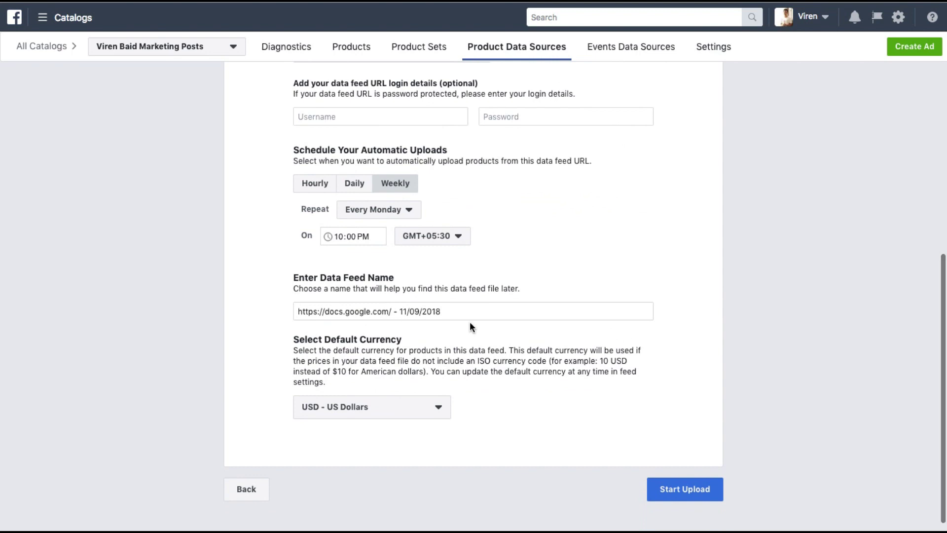
{"action": "triple_click", "coordinate": [425, 308]}
{"action": "type", "text": "Vi"}
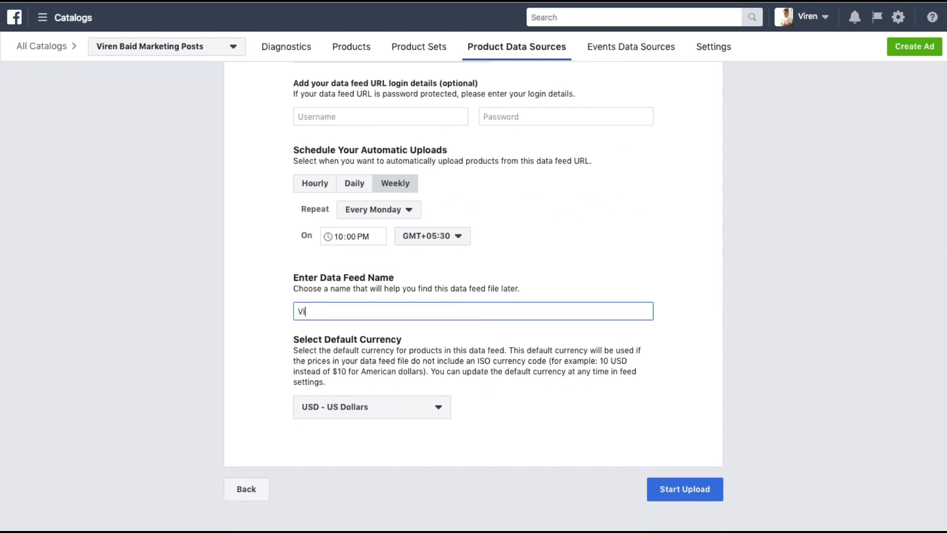
{"action": "type", "text": "ren Baid Marketing Blog Postst"}
{"action": "left_click", "coordinate": [665, 394]}
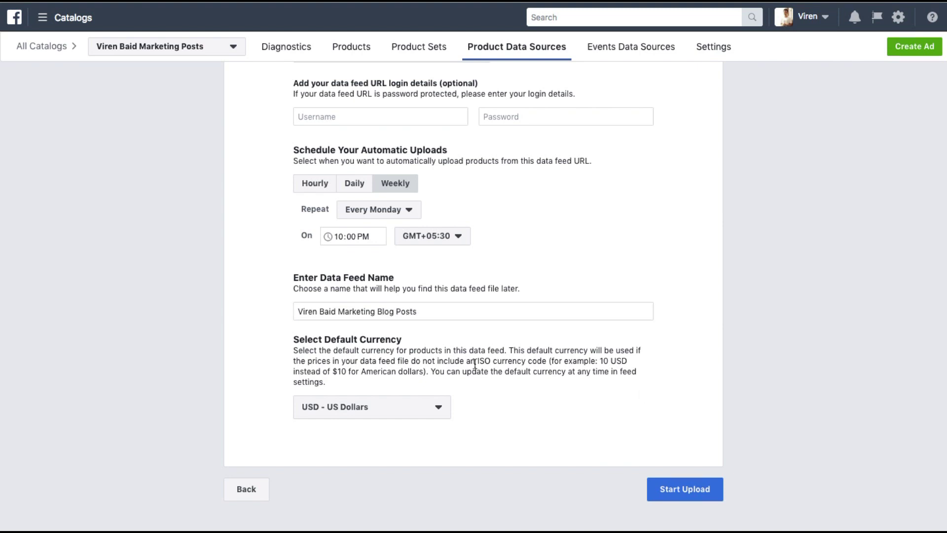
Step: Set the default currency to INR - Indian Rupee and start the feed upload
{"action": "scroll", "coordinate": [474, 362], "scroll_direction": "down", "scroll_amount": 1}
{"action": "left_click", "coordinate": [398, 393]}
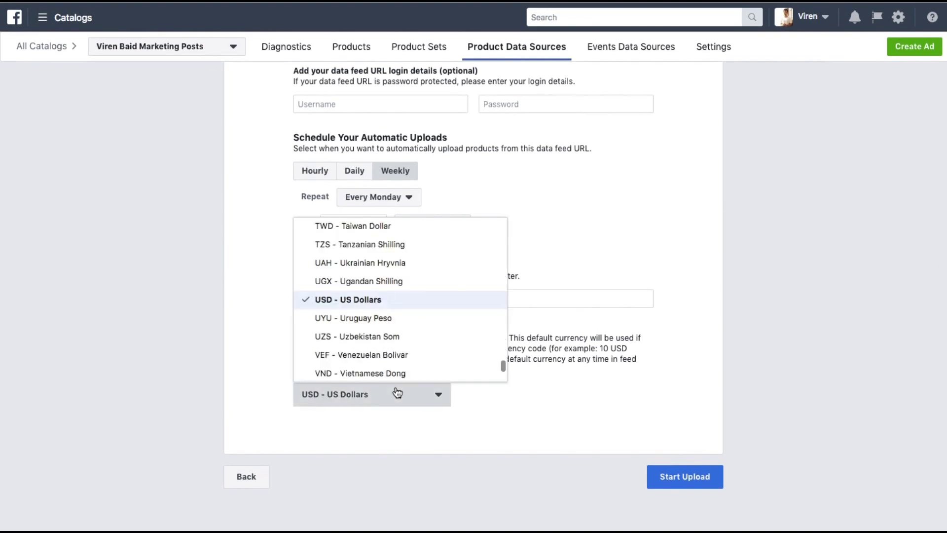
{"action": "scroll", "coordinate": [380, 282], "scroll_direction": "up", "scroll_amount": 4}
{"action": "scroll", "coordinate": [380, 282], "scroll_direction": "up", "scroll_amount": 15}
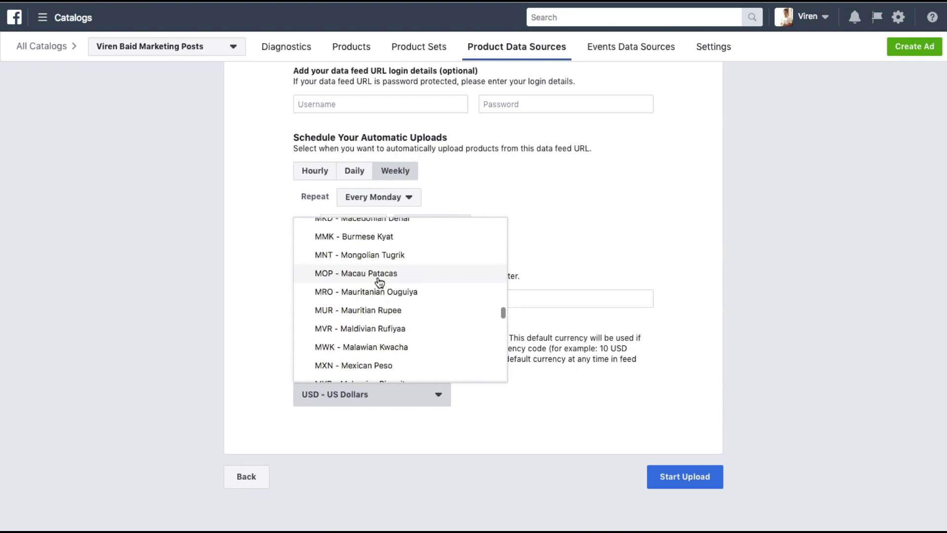
{"action": "scroll", "coordinate": [379, 282], "scroll_direction": "up", "scroll_amount": 10}
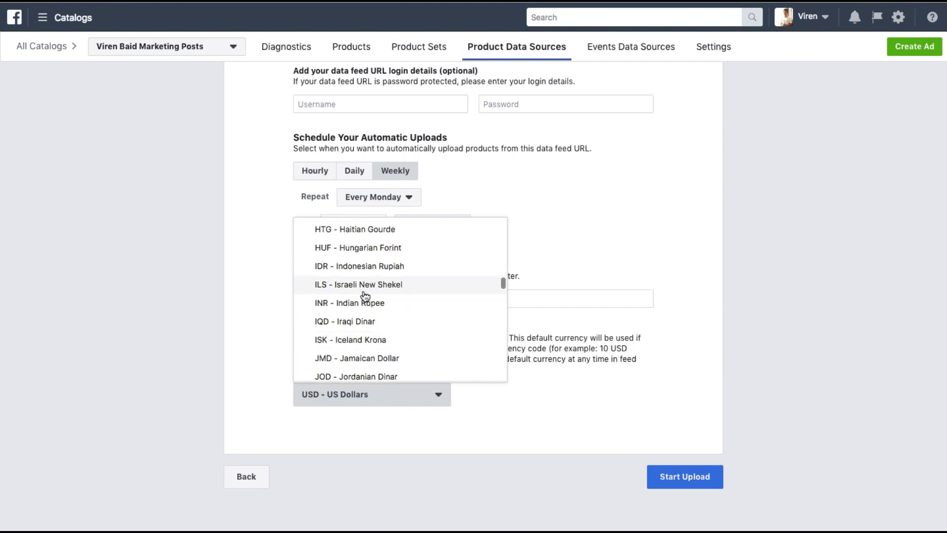
{"action": "left_click", "coordinate": [348, 302]}
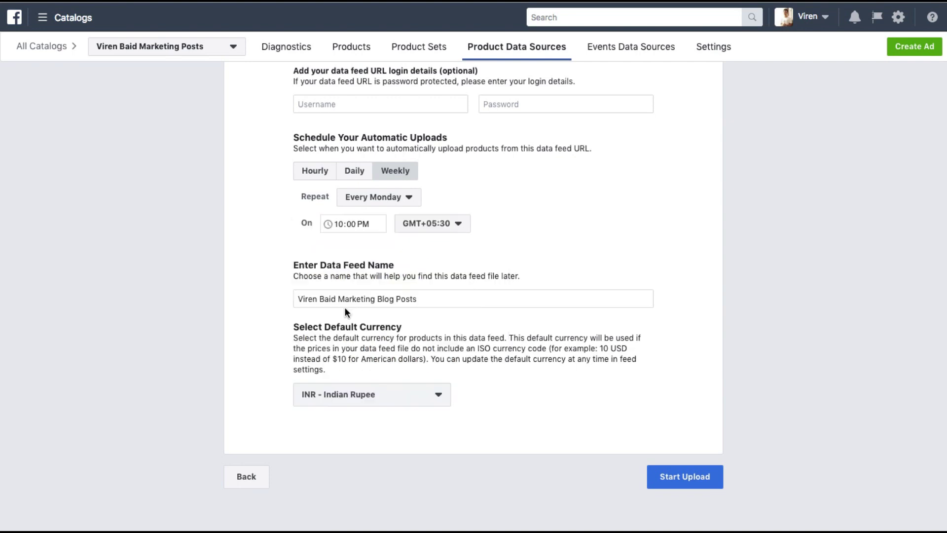
{"action": "left_click", "coordinate": [664, 475]}
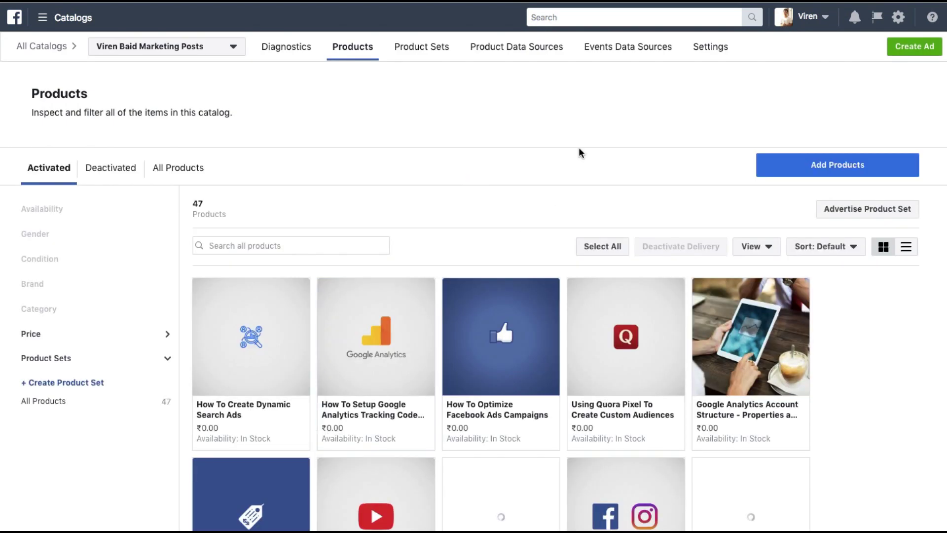
Step: Scroll through the Products grid to review the 47 imported blog-post items
{"action": "scroll", "coordinate": [478, 347], "scroll_direction": "down", "scroll_amount": 5}
{"action": "scroll", "coordinate": [479, 350], "scroll_direction": "down", "scroll_amount": 20}
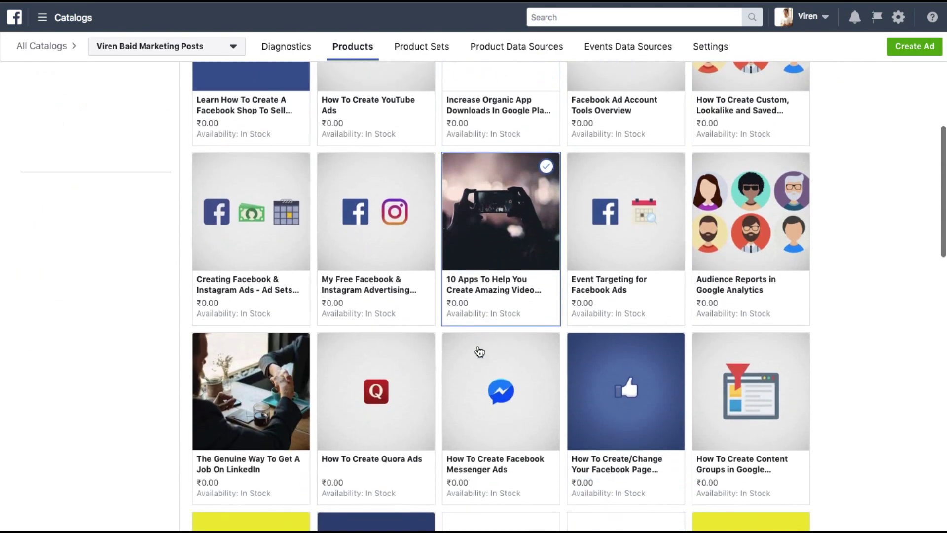
{"action": "scroll", "coordinate": [478, 351], "scroll_direction": "down", "scroll_amount": 8}
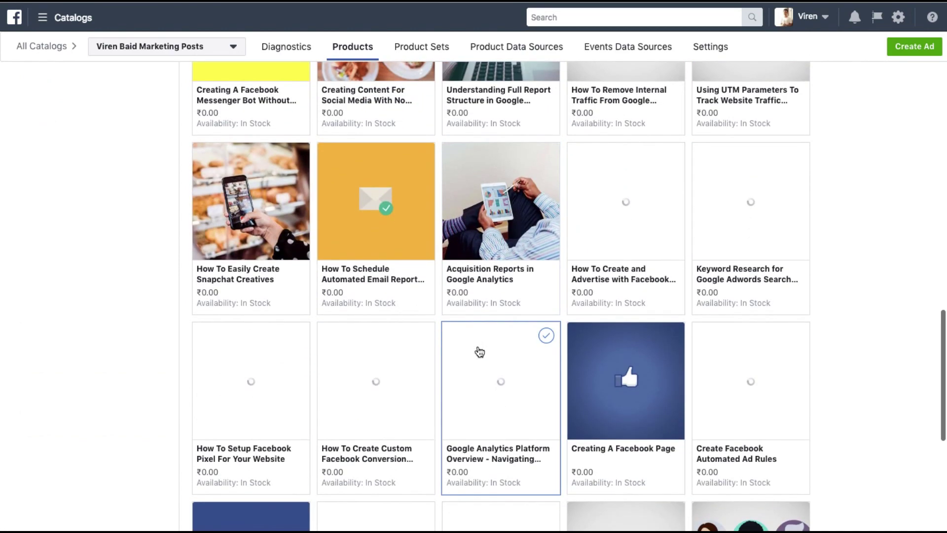
{"action": "scroll", "coordinate": [477, 346], "scroll_direction": "up", "scroll_amount": 8}
{"action": "scroll", "coordinate": [478, 345], "scroll_direction": "up", "scroll_amount": 15}
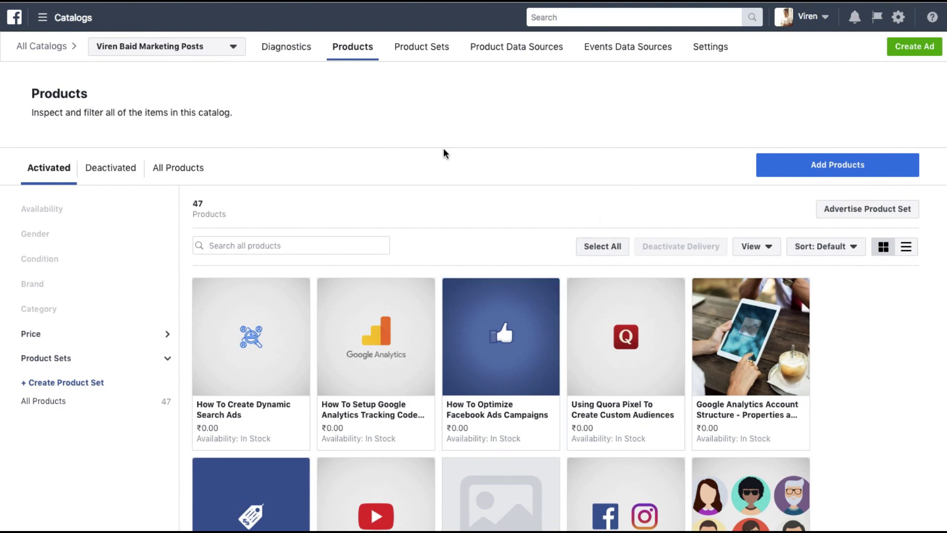
Step: Start a Catalog sales campaign in Ads Manager named with the owner's name plus 'Blog Posts'
{"action": "left_click", "coordinate": [44, 20]}
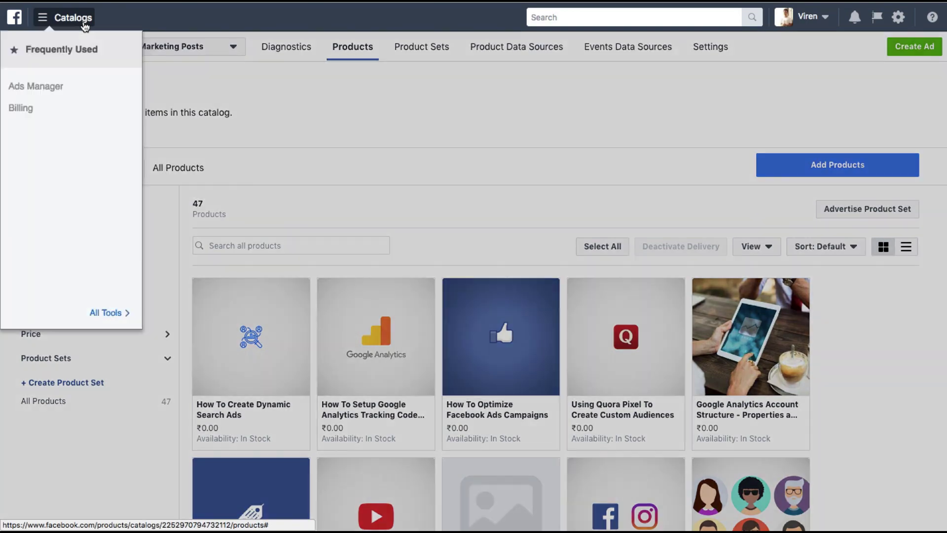
{"action": "left_click", "coordinate": [61, 86]}
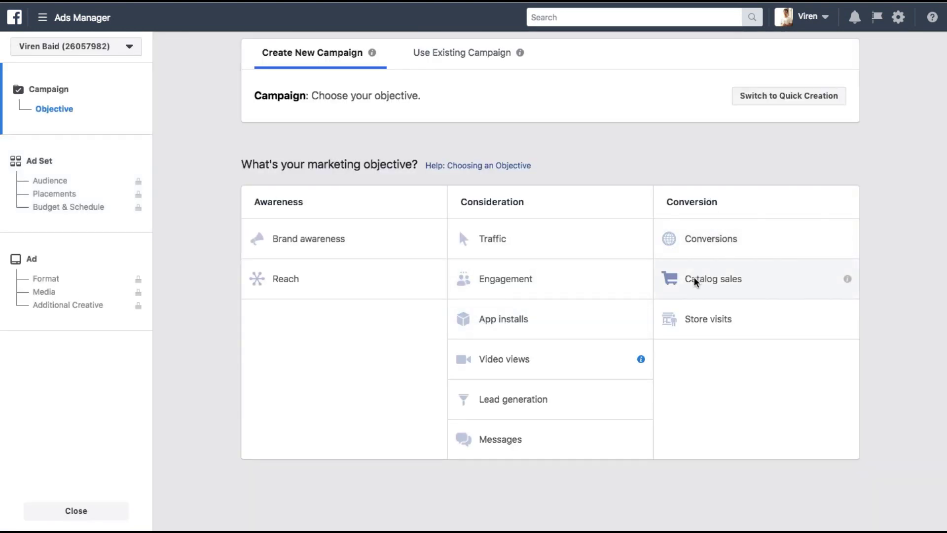
{"action": "left_click", "coordinate": [694, 276]}
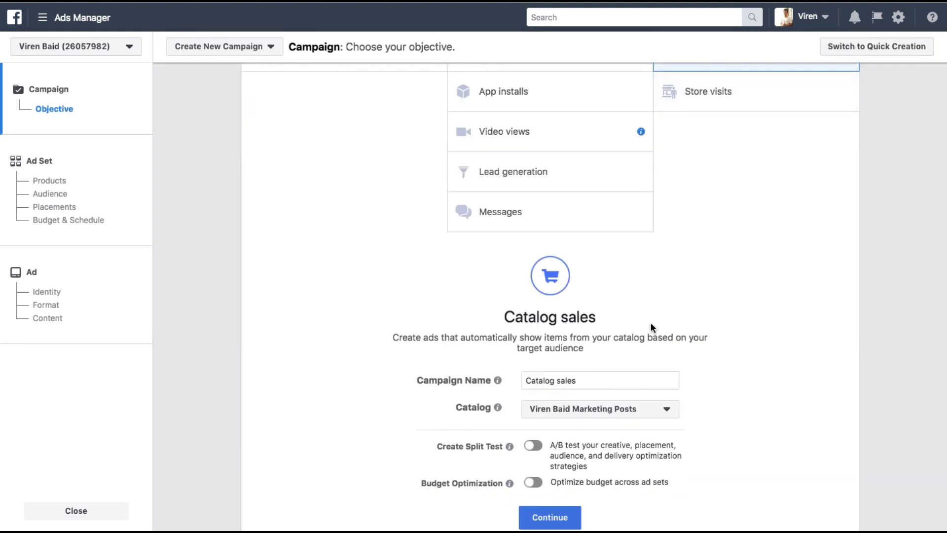
{"action": "triple_click", "coordinate": [548, 369]}
{"action": "type", "text": "Viren Baid Blog Posts"}
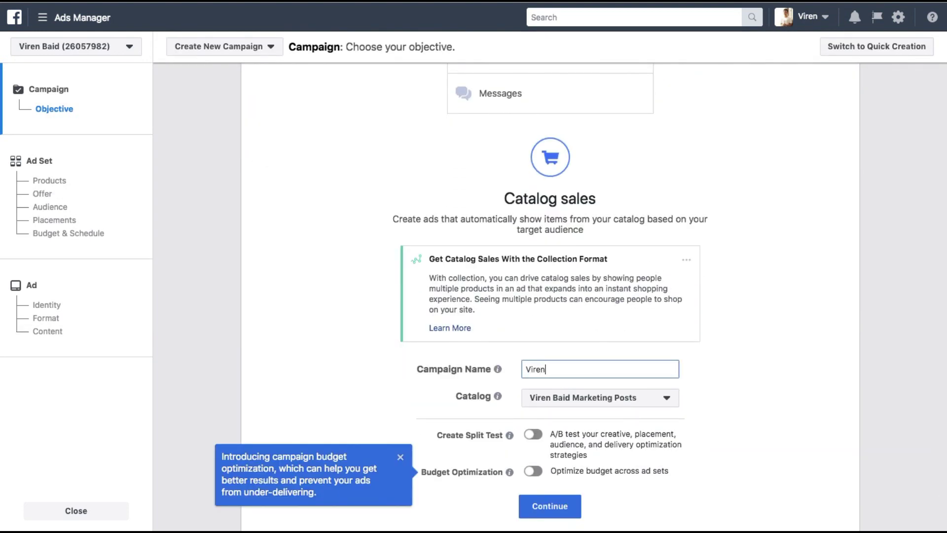
Step: Keep the marketing posts catalog for the campaign and continue to the ad set
{"action": "scroll", "coordinate": [753, 354], "scroll_direction": "down", "scroll_amount": 2}
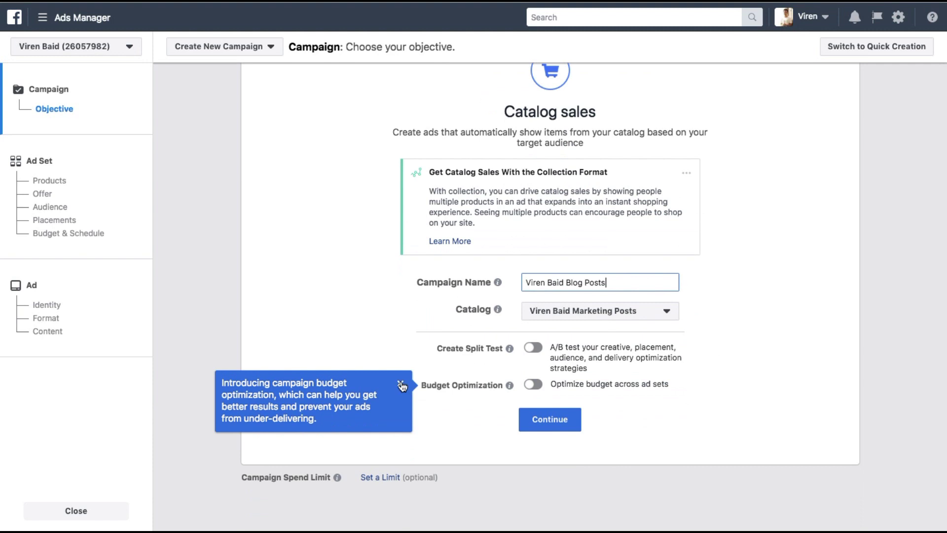
{"action": "left_click", "coordinate": [795, 291]}
{"action": "left_click", "coordinate": [568, 318]}
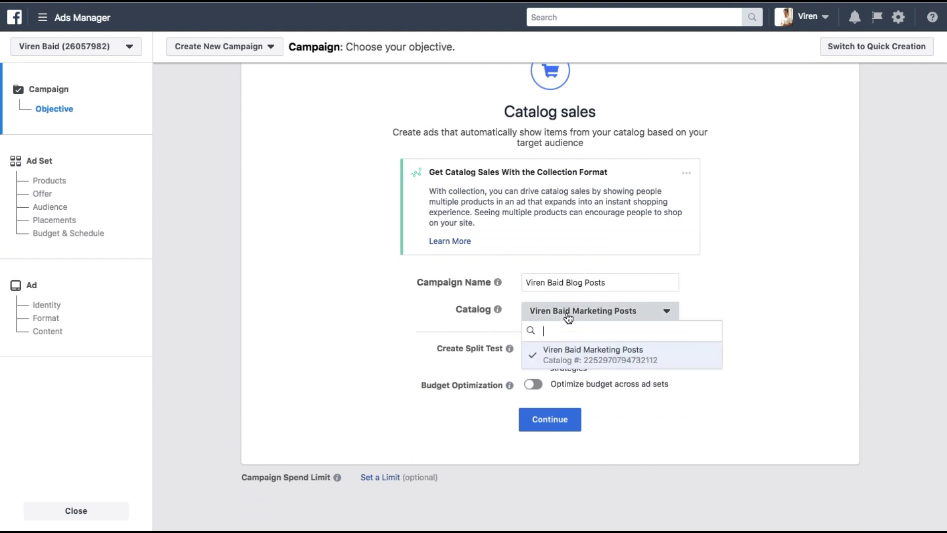
{"action": "left_click", "coordinate": [748, 330]}
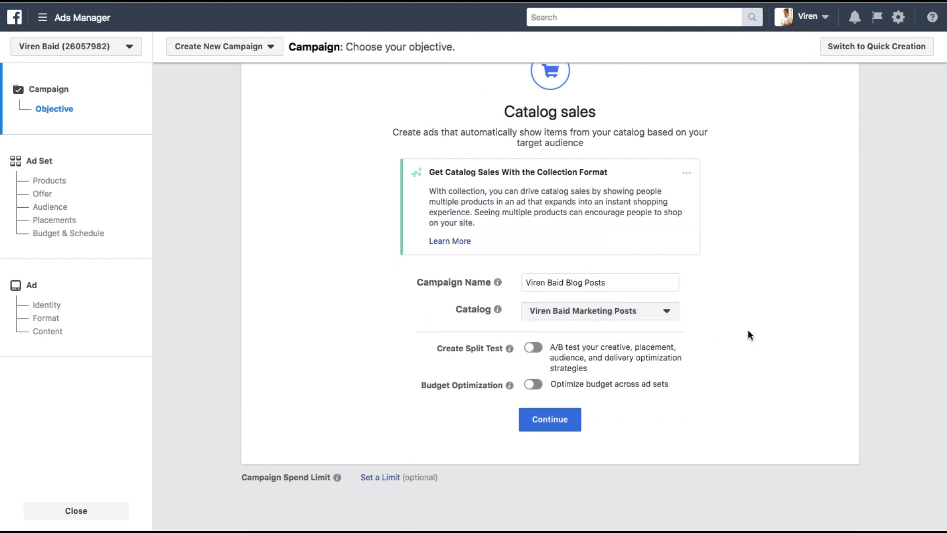
{"action": "left_click", "coordinate": [542, 425]}
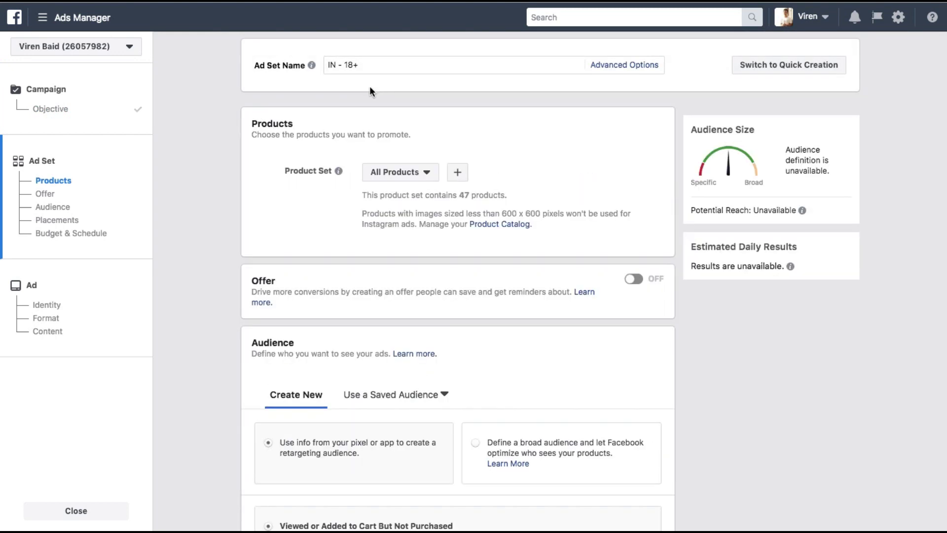
{"action": "scroll", "coordinate": [318, 161], "scroll_direction": "down", "scroll_amount": 3}
{"action": "scroll", "coordinate": [658, 45], "scroll_direction": "up", "scroll_amount": 3}
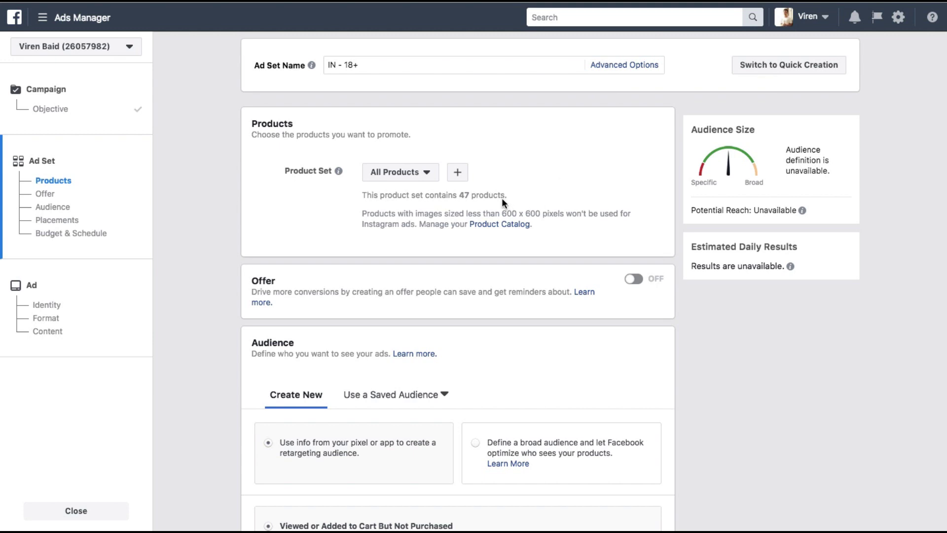
Step: Start a new product set from the catalog and page through its 47 product previews
{"action": "left_click", "coordinate": [457, 173]}
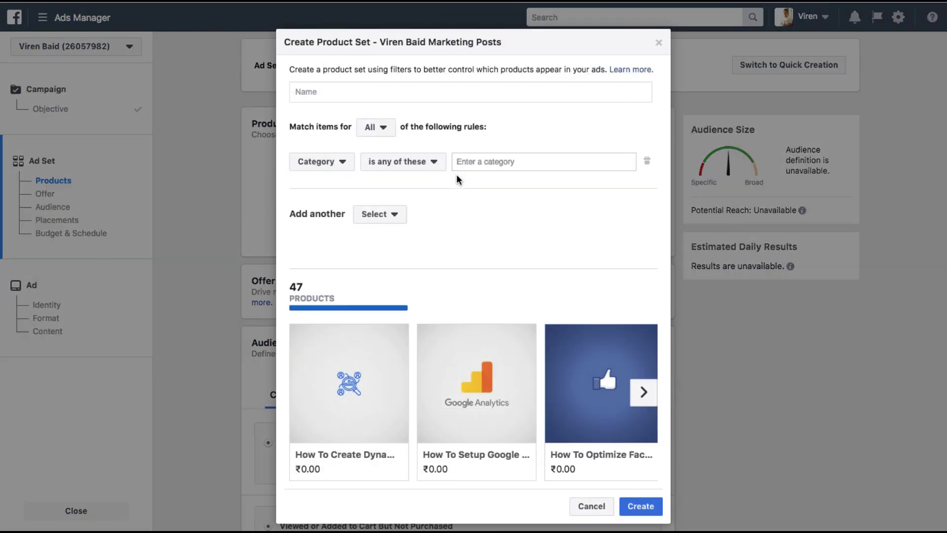
{"action": "scroll", "coordinate": [410, 306], "scroll_direction": "down", "scroll_amount": 1}
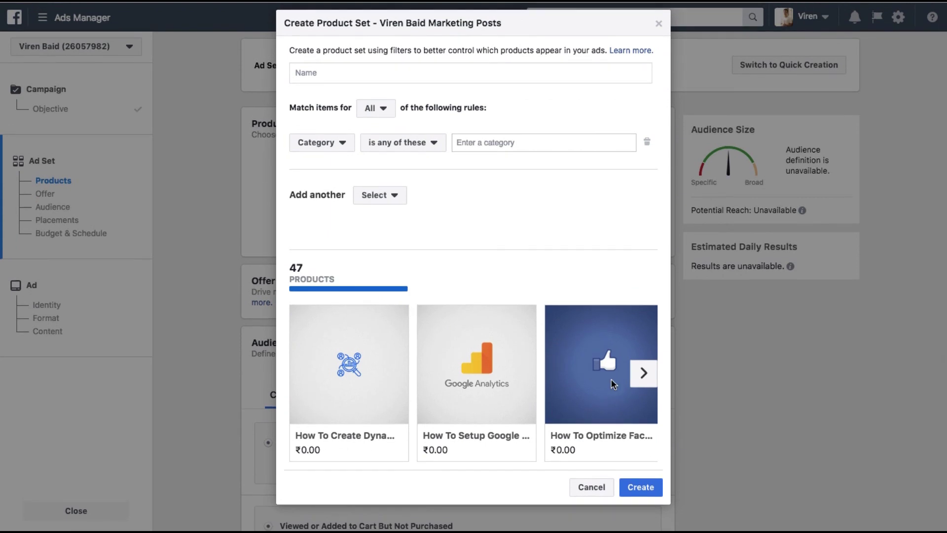
{"action": "left_click", "coordinate": [642, 373]}
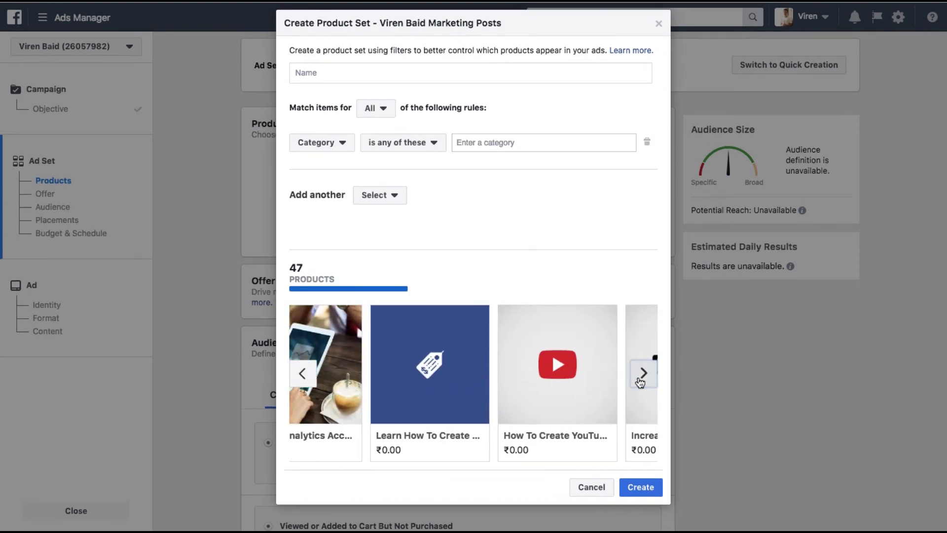
{"action": "left_click", "coordinate": [642, 373]}
{"action": "left_click", "coordinate": [643, 373]}
{"action": "left_click", "coordinate": [643, 373]}
{"action": "left_click", "coordinate": [643, 373]}
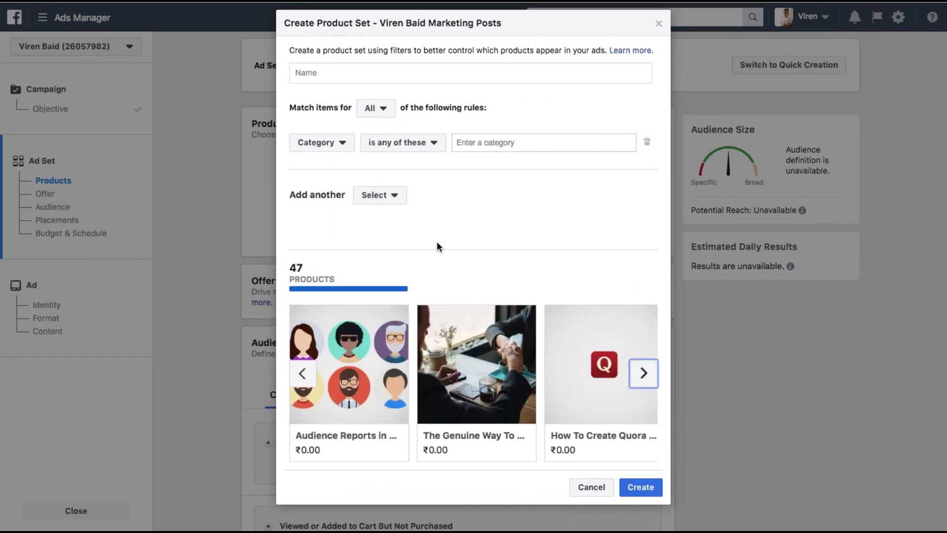
Step: Filter the product set by the Brand covering all 47 products, then cancel the new set
{"action": "left_click", "coordinate": [321, 142]}
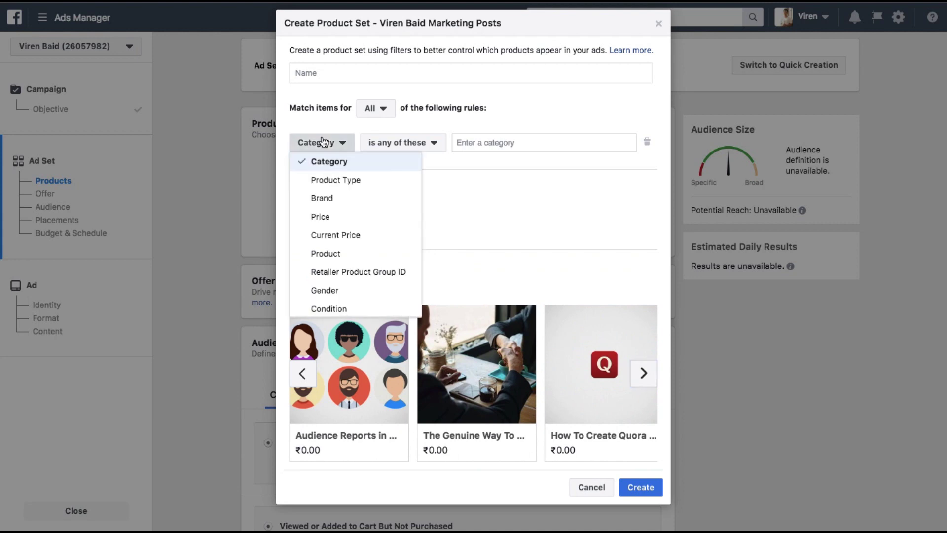
{"action": "scroll", "coordinate": [336, 264], "scroll_direction": "down", "scroll_amount": 5}
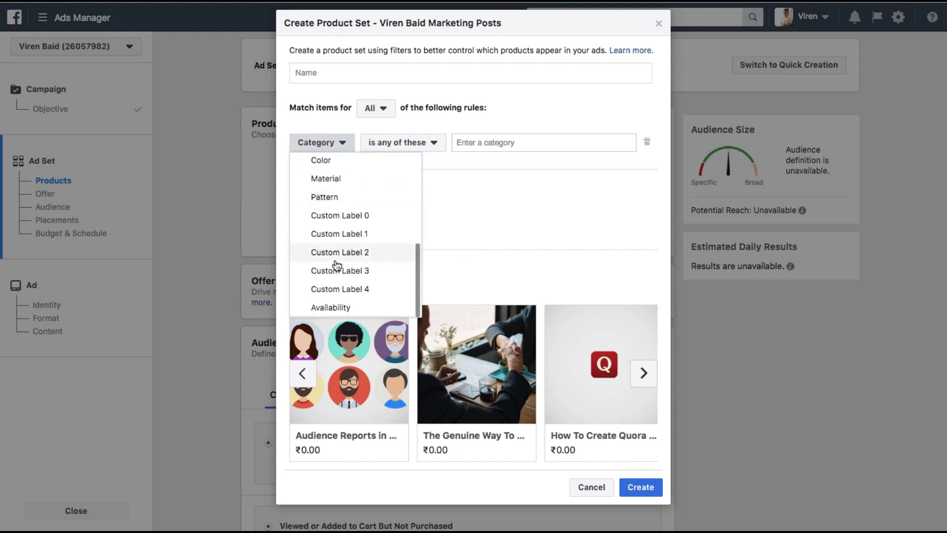
{"action": "scroll", "coordinate": [336, 265], "scroll_direction": "up", "scroll_amount": 5}
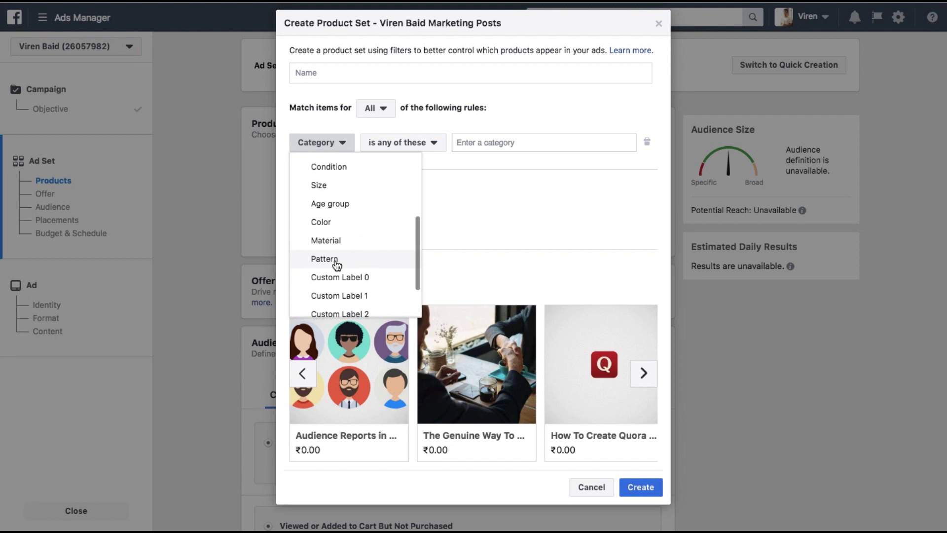
{"action": "scroll", "coordinate": [336, 265], "scroll_direction": "up", "scroll_amount": 3}
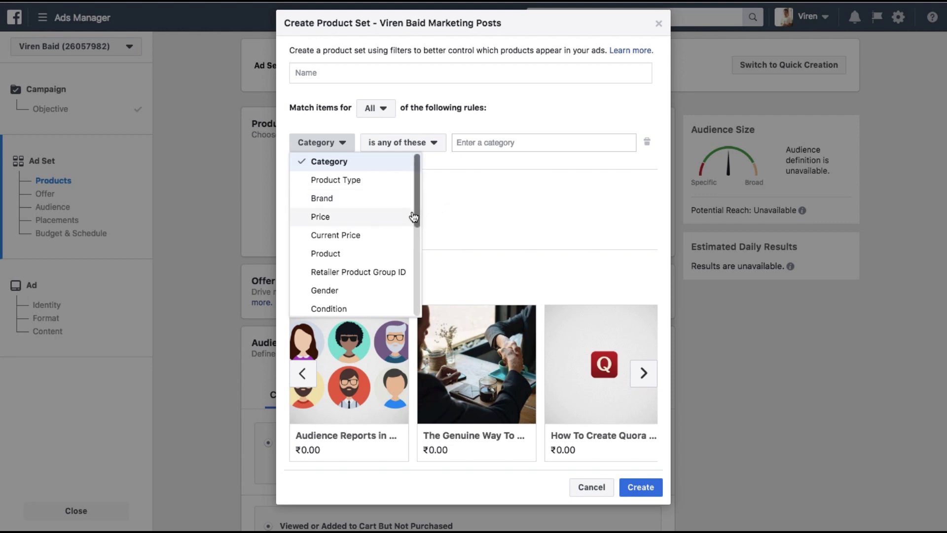
{"action": "left_click", "coordinate": [371, 203]}
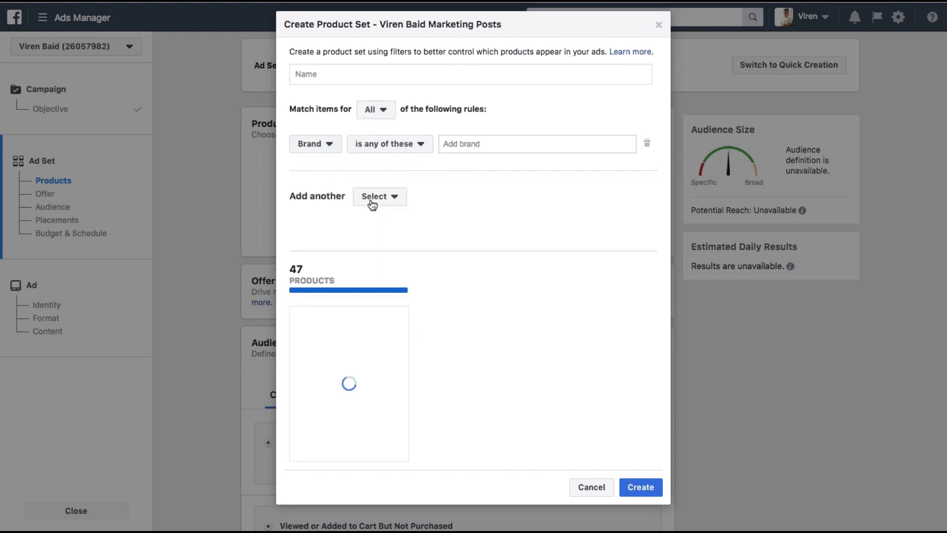
{"action": "left_click", "coordinate": [523, 147]}
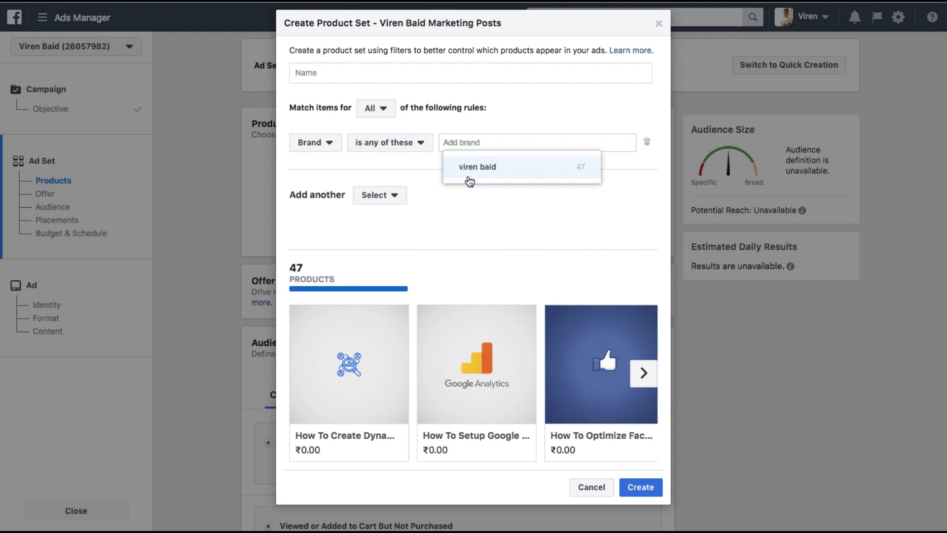
{"action": "left_click", "coordinate": [471, 168]}
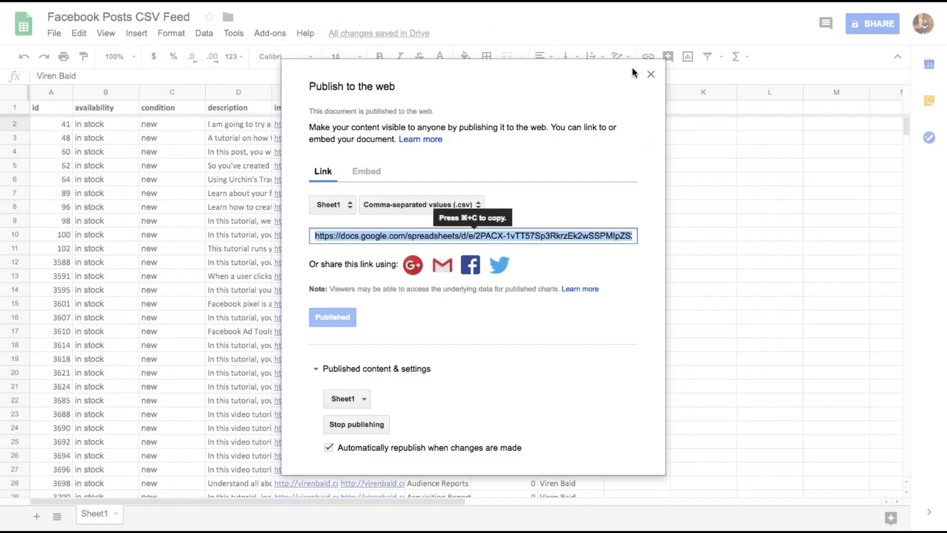
{"action": "left_click", "coordinate": [650, 75]}
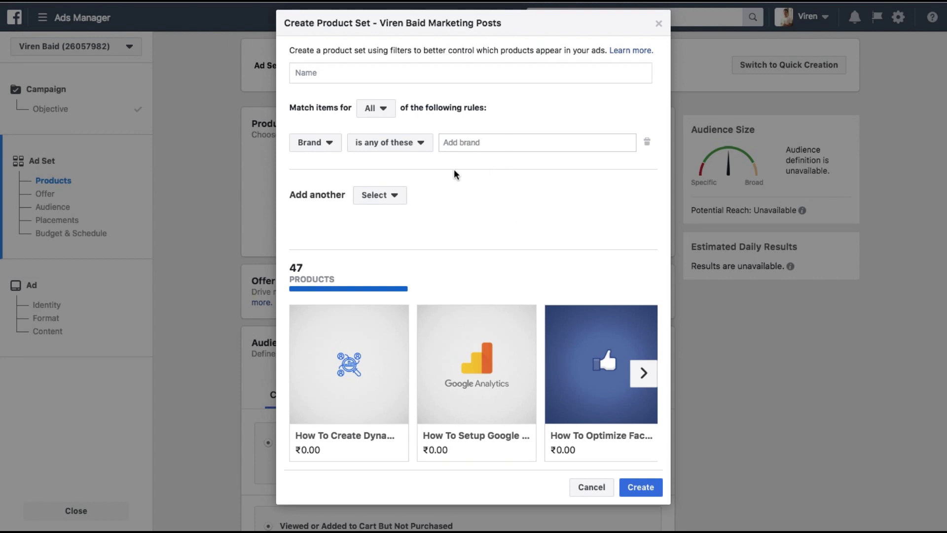
{"action": "left_click", "coordinate": [590, 486]}
Step: Discard the unsaved product set changes and review the Audience options below
{"action": "left_click", "coordinate": [572, 216]}
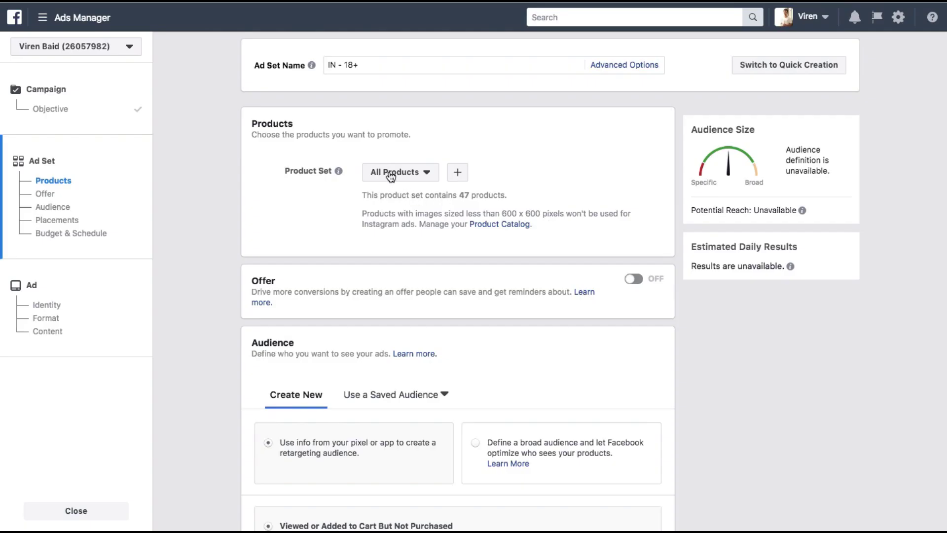
{"action": "scroll", "coordinate": [386, 274], "scroll_direction": "down", "scroll_amount": 3}
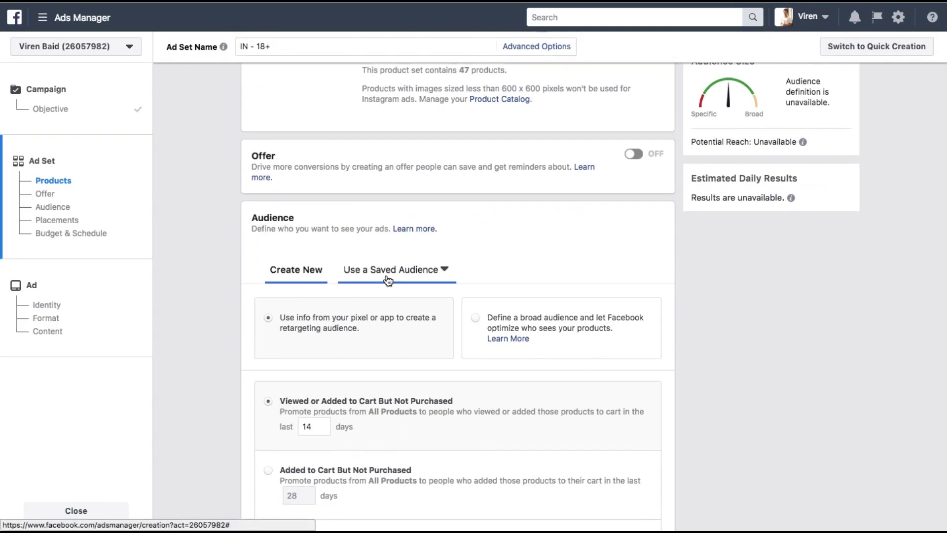
{"action": "scroll", "coordinate": [388, 280], "scroll_direction": "down", "scroll_amount": 4}
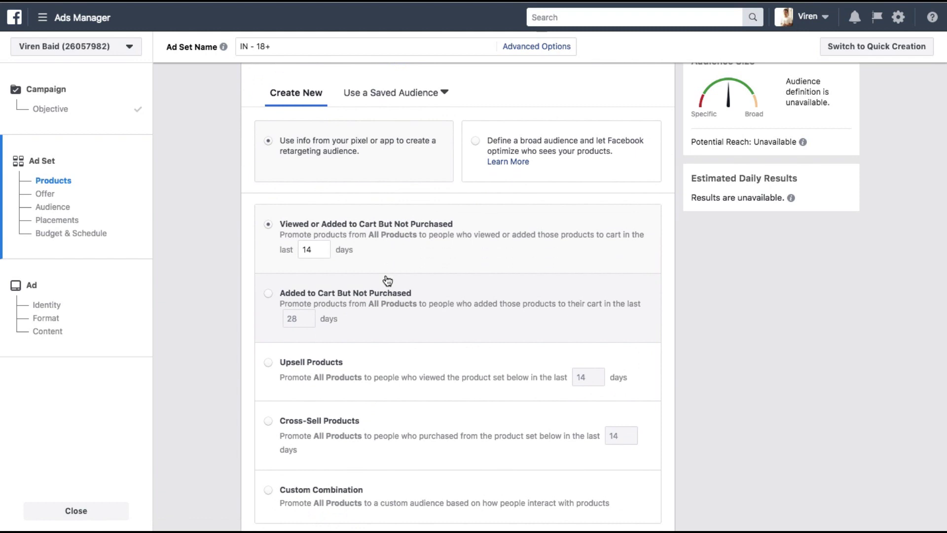
{"action": "scroll", "coordinate": [286, 137], "scroll_direction": "up", "scroll_amount": 2}
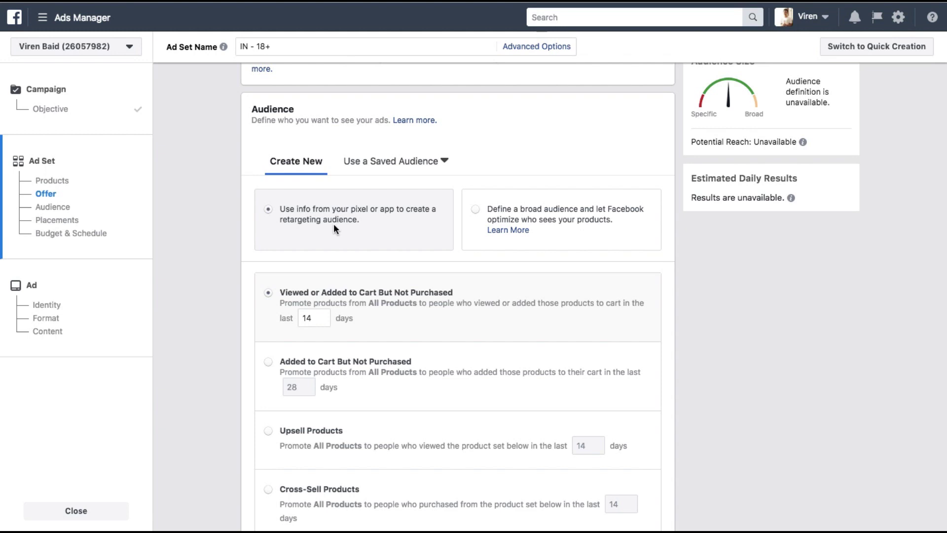
{"action": "scroll", "coordinate": [288, 261], "scroll_direction": "down", "scroll_amount": 4}
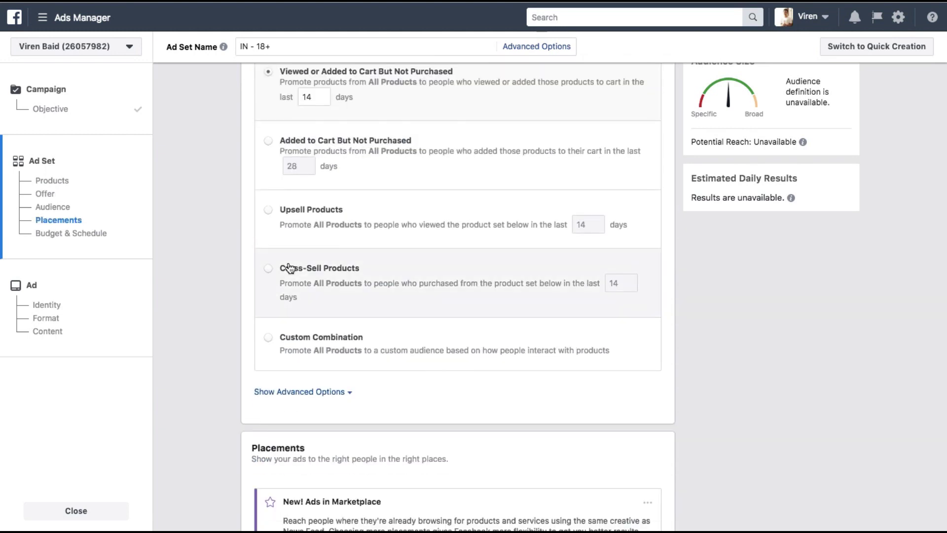
{"action": "scroll", "coordinate": [298, 302], "scroll_direction": "up", "scroll_amount": 2}
{"action": "scroll", "coordinate": [300, 302], "scroll_direction": "up", "scroll_amount": 5}
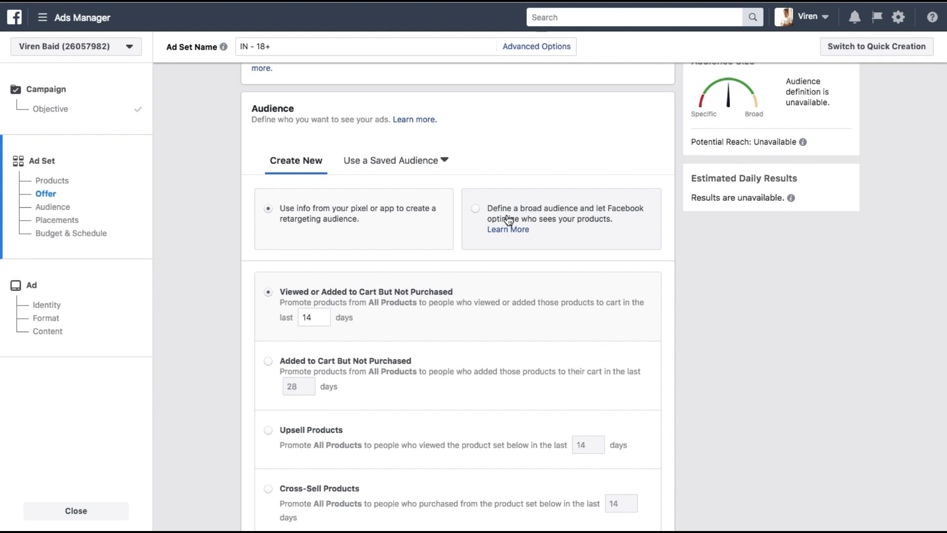
Step: Choose broad audience optimization and add the website visitors lookalike custom audience
{"action": "left_click", "coordinate": [475, 208]}
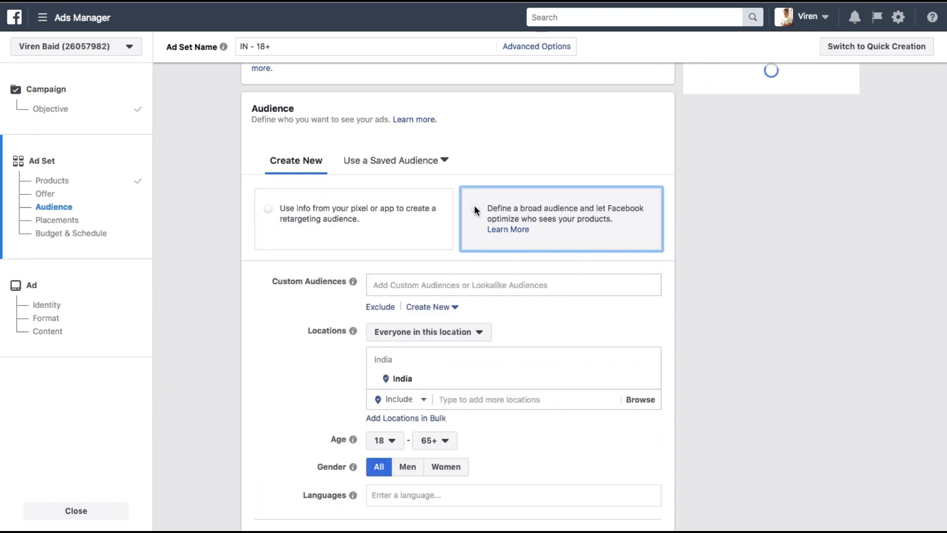
{"action": "scroll", "coordinate": [305, 280], "scroll_direction": "down", "scroll_amount": 3}
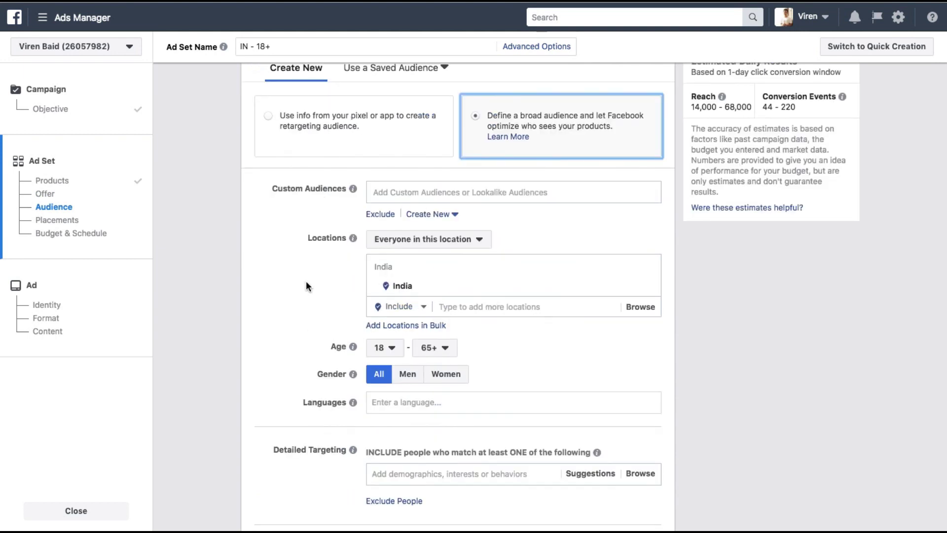
{"action": "left_click", "coordinate": [400, 196]}
{"action": "type", "text": "all we"}
{"action": "left_click", "coordinate": [465, 268]}
{"action": "left_click", "coordinate": [465, 291]}
{"action": "left_click", "coordinate": [771, 285]}
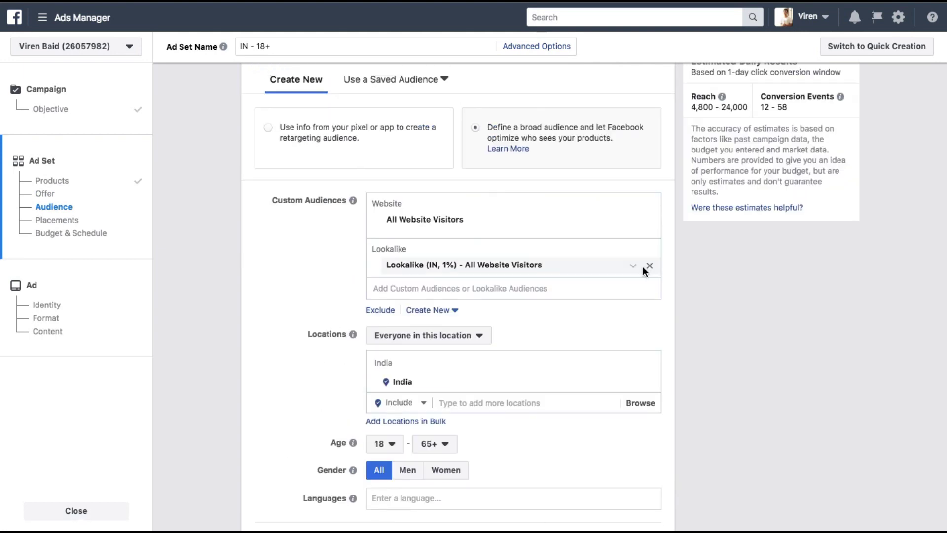
Step: Add English (All) as the language and set the maximum age to 35
{"action": "scroll", "coordinate": [542, 296], "scroll_direction": "down", "scroll_amount": 2}
{"action": "left_click", "coordinate": [451, 304]}
{"action": "type", "text": "en"}
{"action": "key", "text": "Return"}
{"action": "scroll", "coordinate": [451, 304], "scroll_direction": "down", "scroll_amount": 2}
{"action": "scroll", "coordinate": [344, 302], "scroll_direction": "up", "scroll_amount": 3}
{"action": "left_click", "coordinate": [433, 341]}
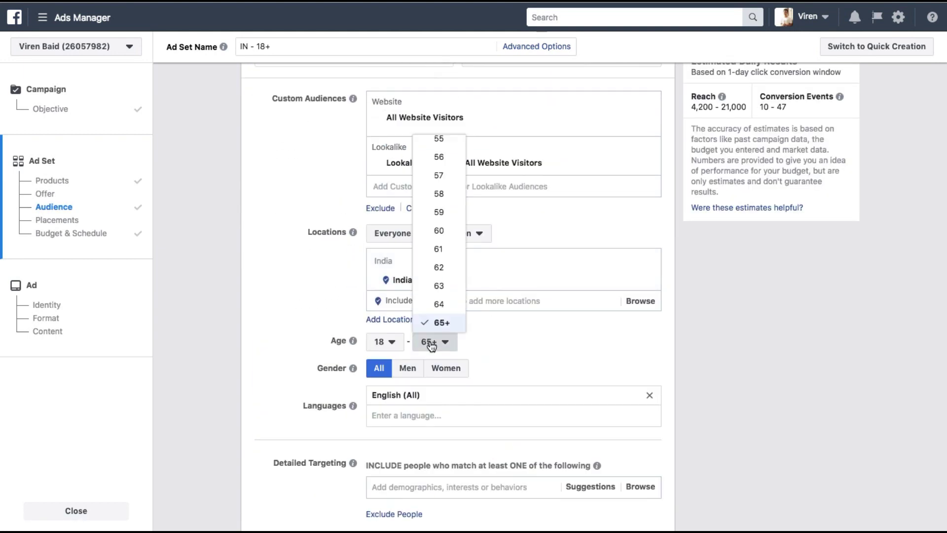
{"action": "scroll", "coordinate": [441, 246], "scroll_direction": "up", "scroll_amount": 5}
{"action": "left_click", "coordinate": [441, 233]}
Step: Remove the All Website Visitors audience and add Maharashtra as a location
{"action": "left_click", "coordinate": [649, 119]}
{"action": "left_click", "coordinate": [489, 255]}
{"action": "type", "text": "ma"}
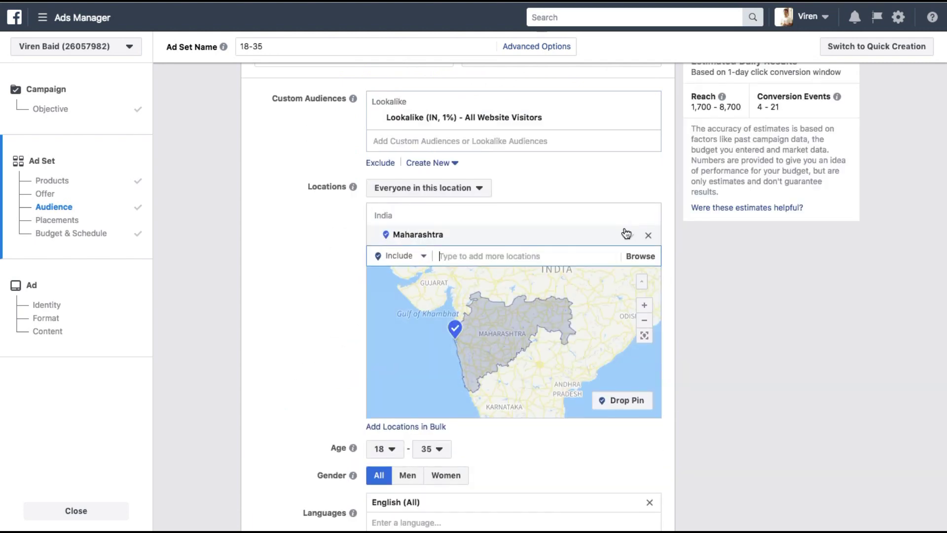
{"action": "left_click", "coordinate": [293, 321]}
Step: Set detailed targeting to the Digital marketing interest, dropping the Marketing interest
{"action": "scroll", "coordinate": [293, 322], "scroll_direction": "down", "scroll_amount": 5}
{"action": "left_click", "coordinate": [444, 303]}
{"action": "type", "text": "marketing"}
{"action": "left_click", "coordinate": [423, 324]}
{"action": "type", "text": "digital"}
{"action": "left_click", "coordinate": [424, 370]}
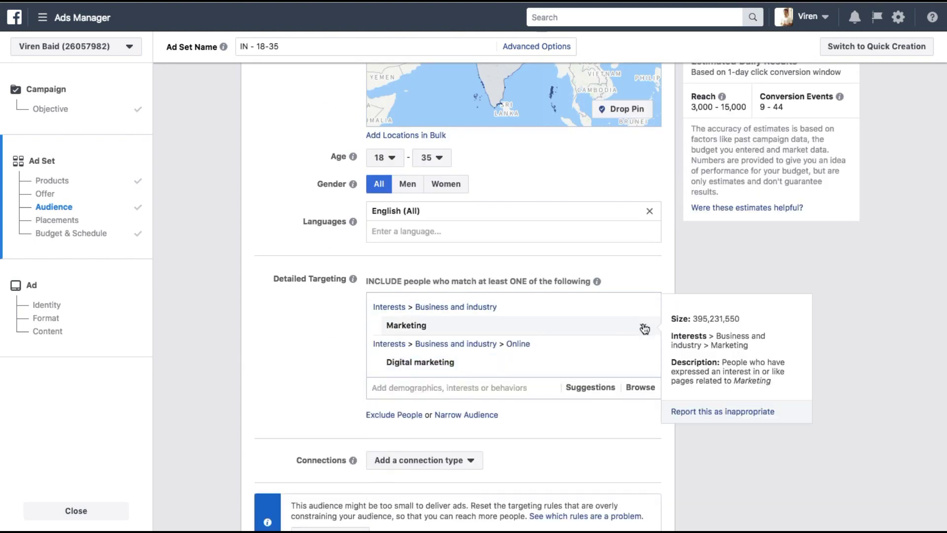
{"action": "left_click", "coordinate": [649, 323]}
{"action": "scroll", "coordinate": [251, 256], "scroll_direction": "down", "scroll_amount": 3}
{"action": "scroll", "coordinate": [251, 255], "scroll_direction": "up", "scroll_amount": 5}
{"action": "scroll", "coordinate": [250, 255], "scroll_direction": "down", "scroll_amount": 3}
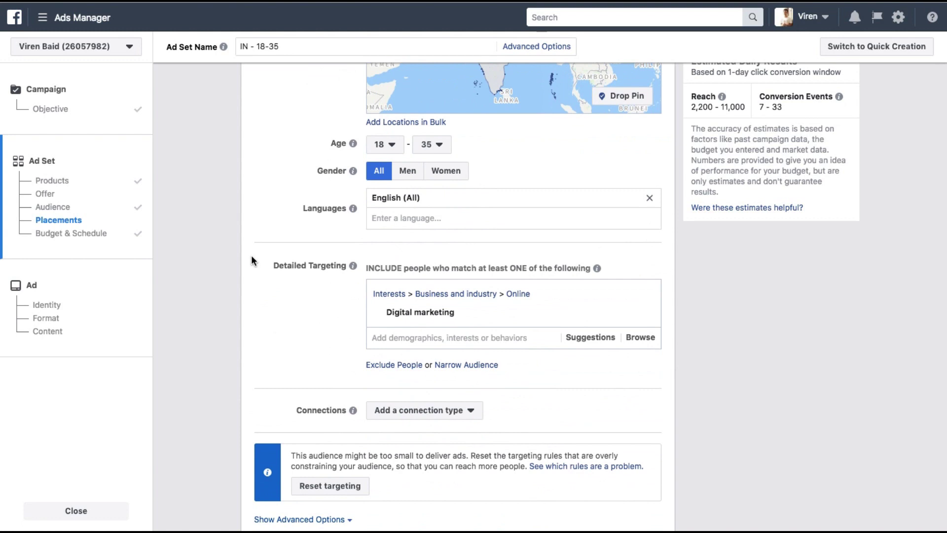
{"action": "scroll", "coordinate": [250, 255], "scroll_direction": "down", "scroll_amount": 4}
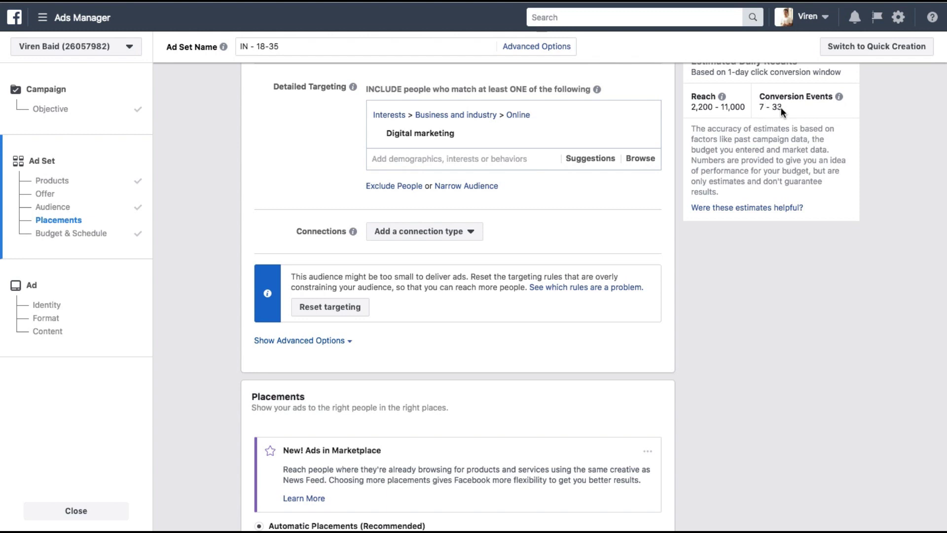
Step: Switch to manual placements and uncheck Right Column and Marketplace
{"action": "scroll", "coordinate": [502, 423], "scroll_direction": "down", "scroll_amount": 4}
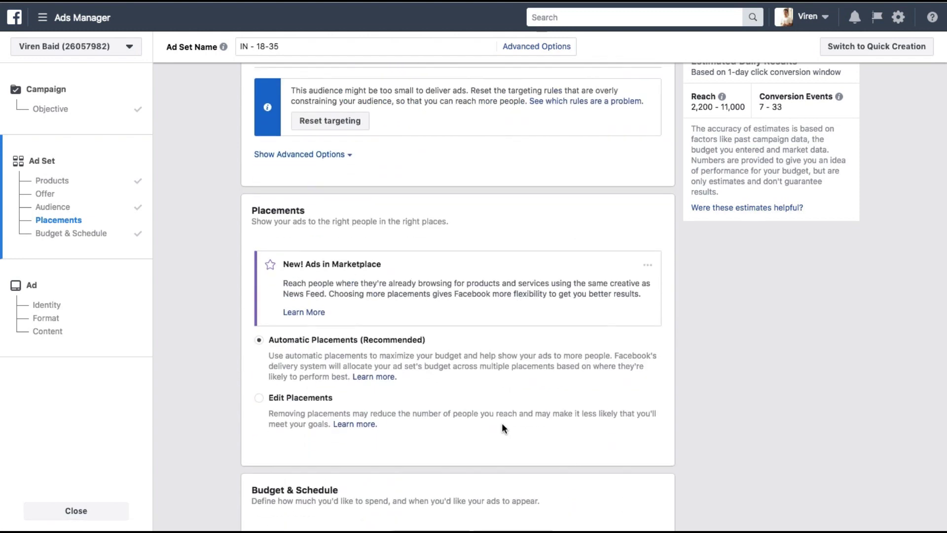
{"action": "scroll", "coordinate": [412, 309], "scroll_direction": "down", "scroll_amount": 2}
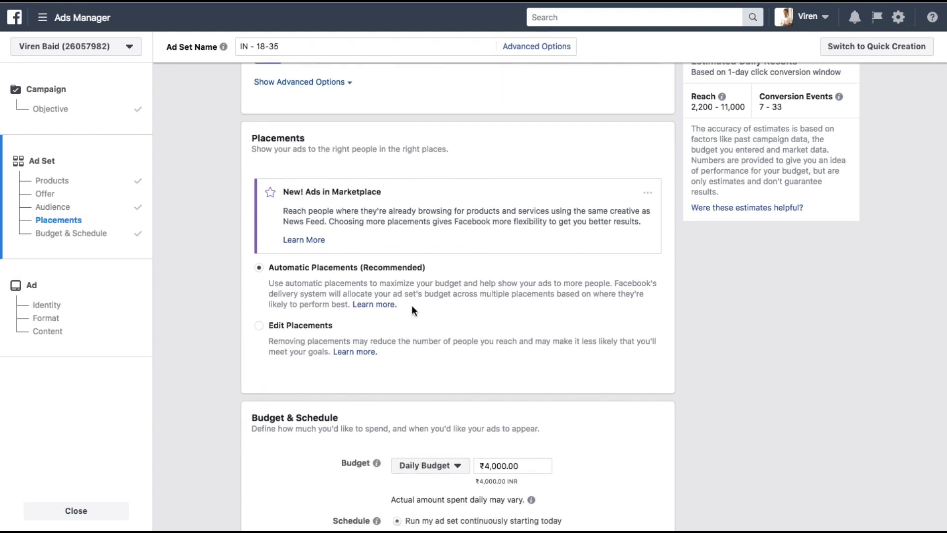
{"action": "scroll", "coordinate": [411, 304], "scroll_direction": "down", "scroll_amount": 1}
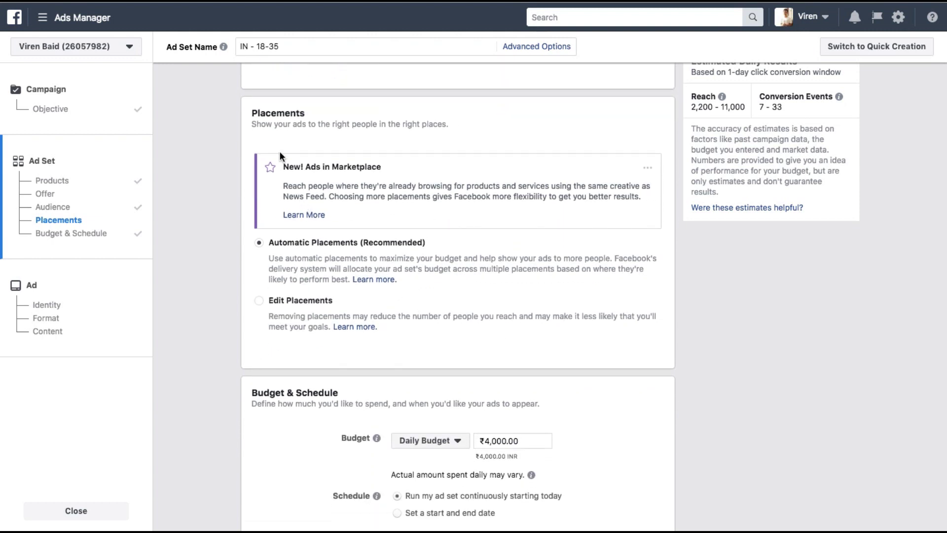
{"action": "left_click", "coordinate": [260, 301]}
{"action": "scroll", "coordinate": [364, 325], "scroll_direction": "down", "scroll_amount": 5}
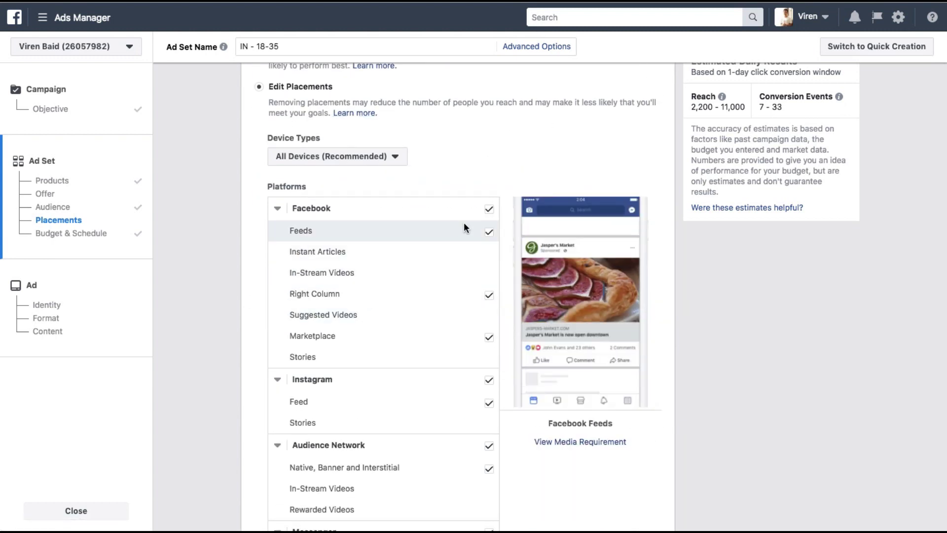
{"action": "left_click", "coordinate": [489, 296]}
{"action": "left_click", "coordinate": [489, 336]}
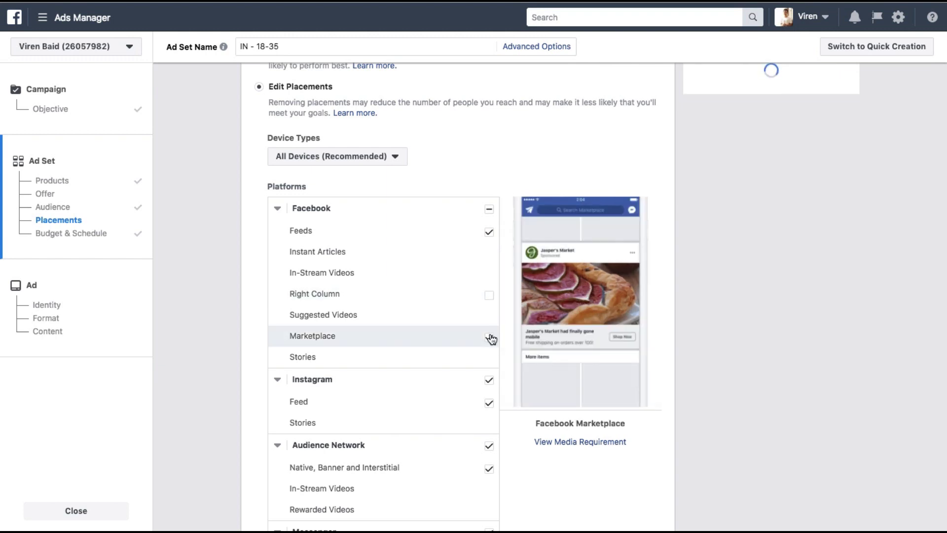
Step: Exclude Audience Network and Messenger, leaving Facebook Feeds and Instagram Feed
{"action": "scroll", "coordinate": [490, 337], "scroll_direction": "down", "scroll_amount": 1}
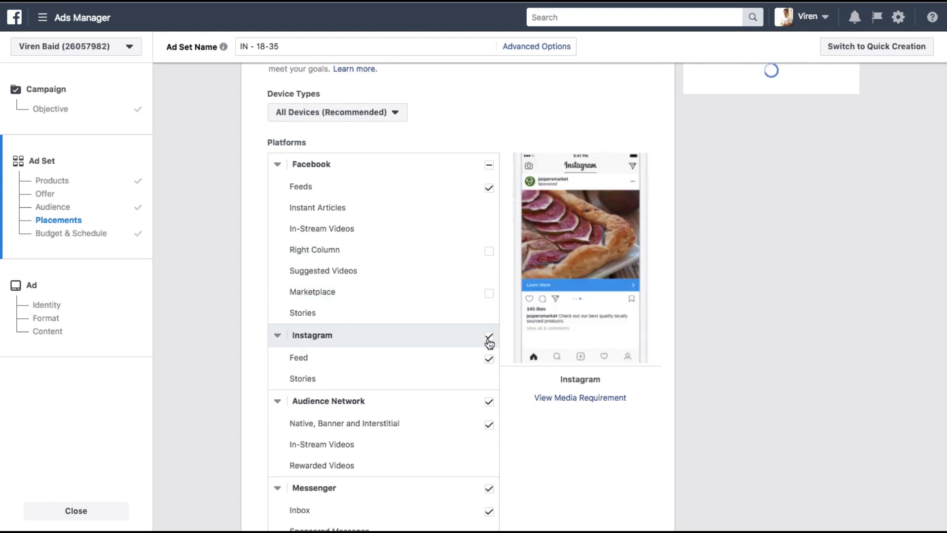
{"action": "left_click", "coordinate": [490, 402]}
{"action": "scroll", "coordinate": [490, 405], "scroll_direction": "down", "scroll_amount": 2}
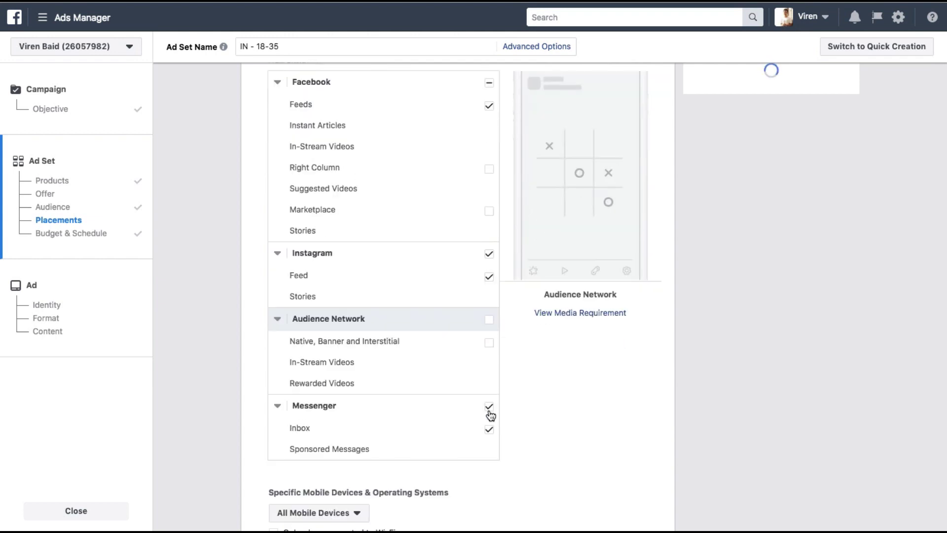
{"action": "left_click", "coordinate": [489, 407]}
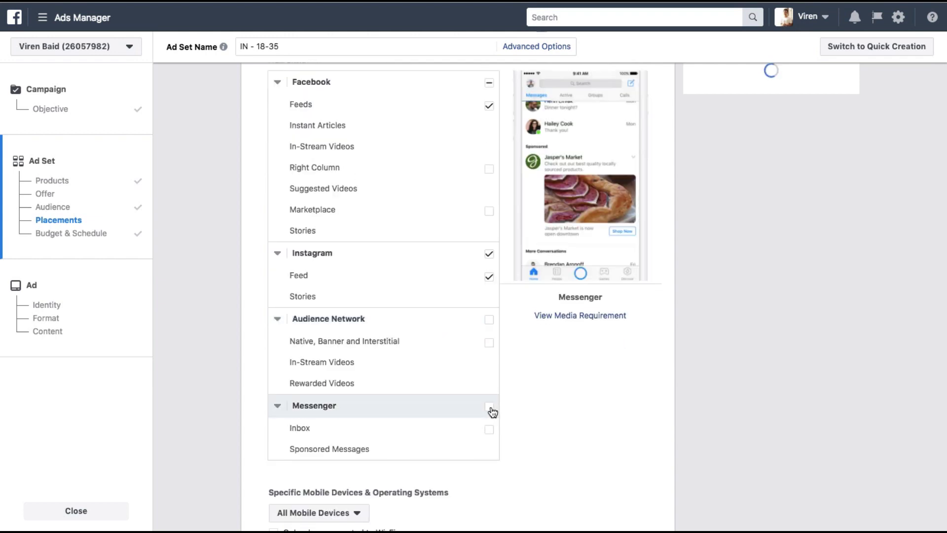
{"action": "scroll", "coordinate": [435, 293], "scroll_direction": "up", "scroll_amount": 3}
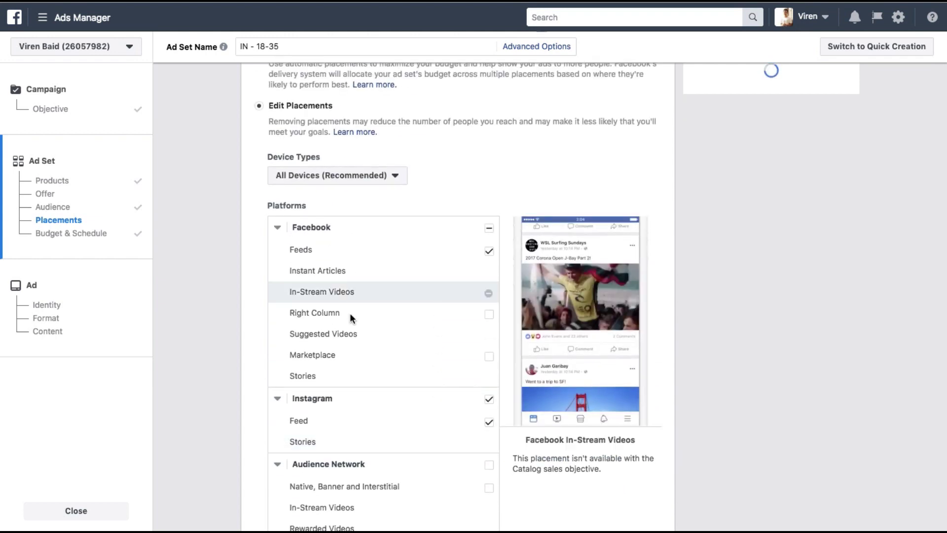
{"action": "scroll", "coordinate": [221, 340], "scroll_direction": "down", "scroll_amount": 2}
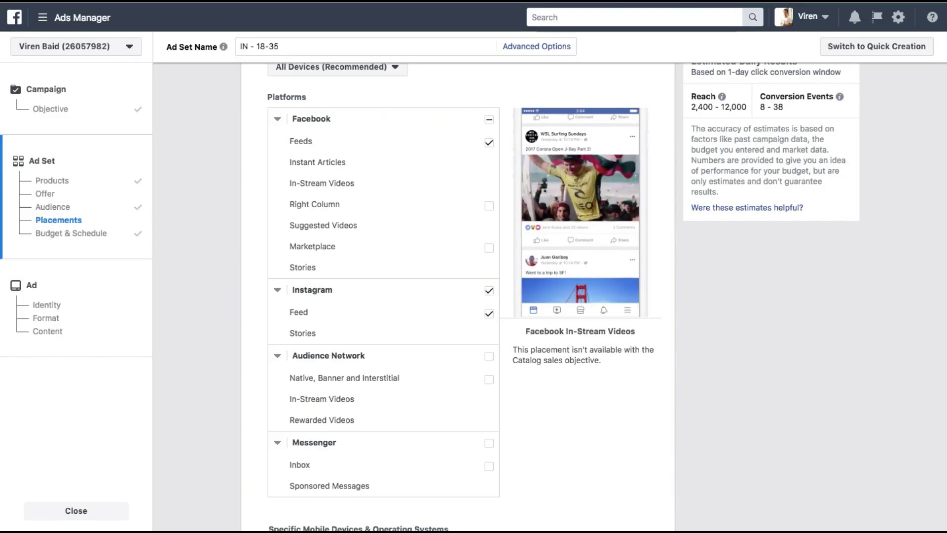
{"action": "scroll", "coordinate": [264, 307], "scroll_direction": "down", "scroll_amount": 5}
{"action": "scroll", "coordinate": [263, 308], "scroll_direction": "down", "scroll_amount": 5}
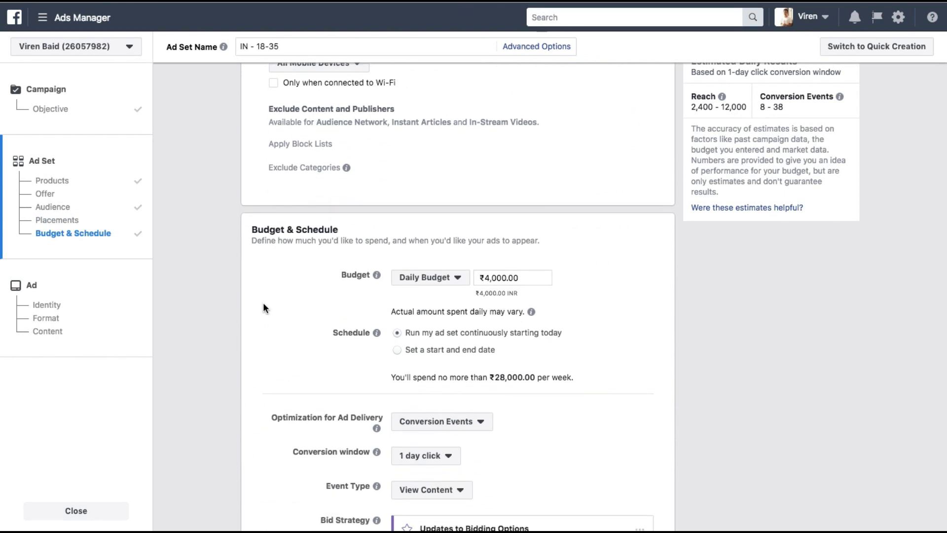
Step: Replace the ₹4,000.00 daily budget with ₹100.00, giving a ₹700.00 weekly cap
{"action": "left_click", "coordinate": [495, 280]}
{"action": "key", "text": "ctrl+a"}
{"action": "type", "text": "100"}
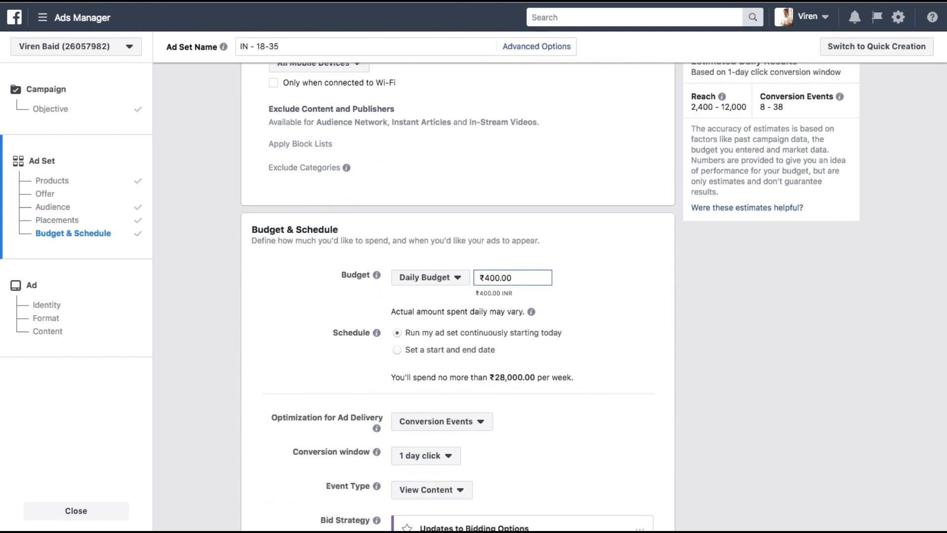
{"action": "left_click", "coordinate": [619, 293]}
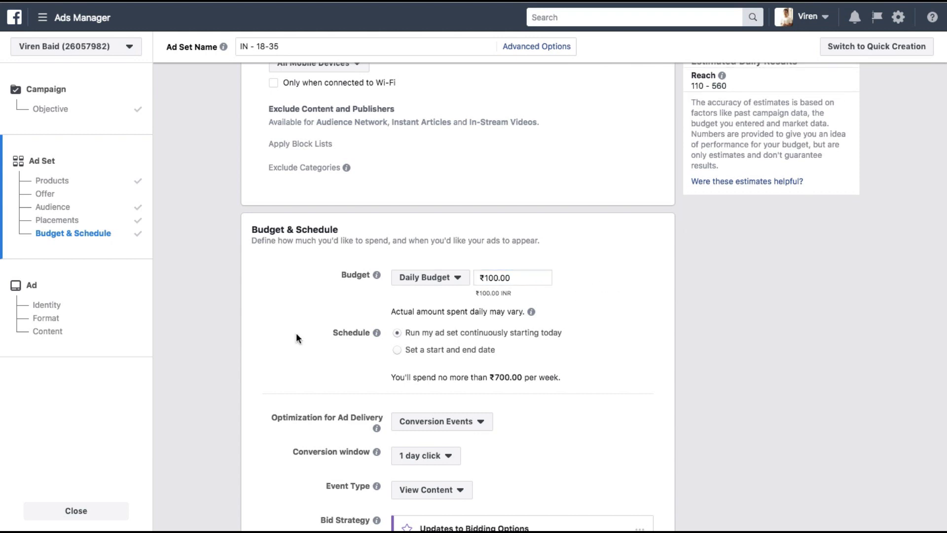
{"action": "scroll", "coordinate": [296, 332], "scroll_direction": "down", "scroll_amount": 3}
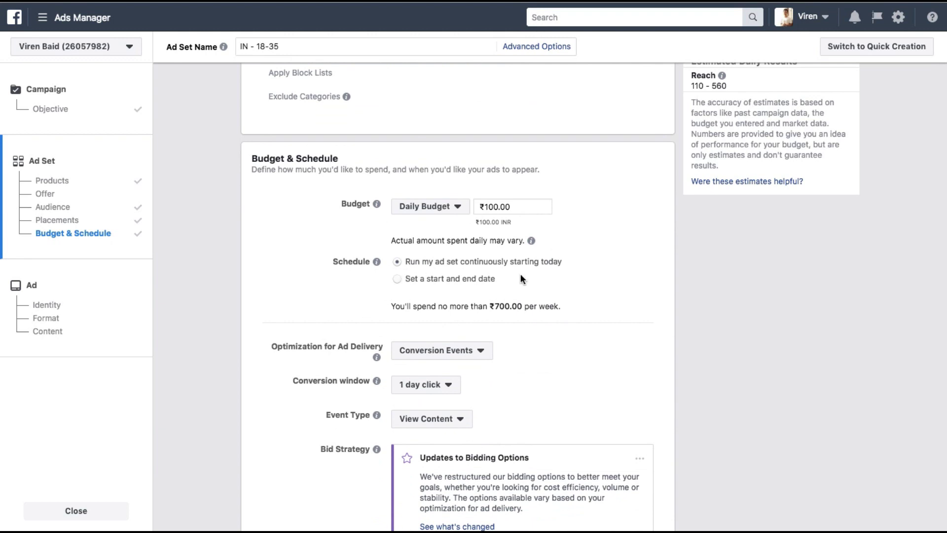
{"action": "scroll", "coordinate": [404, 338], "scroll_direction": "down", "scroll_amount": 2}
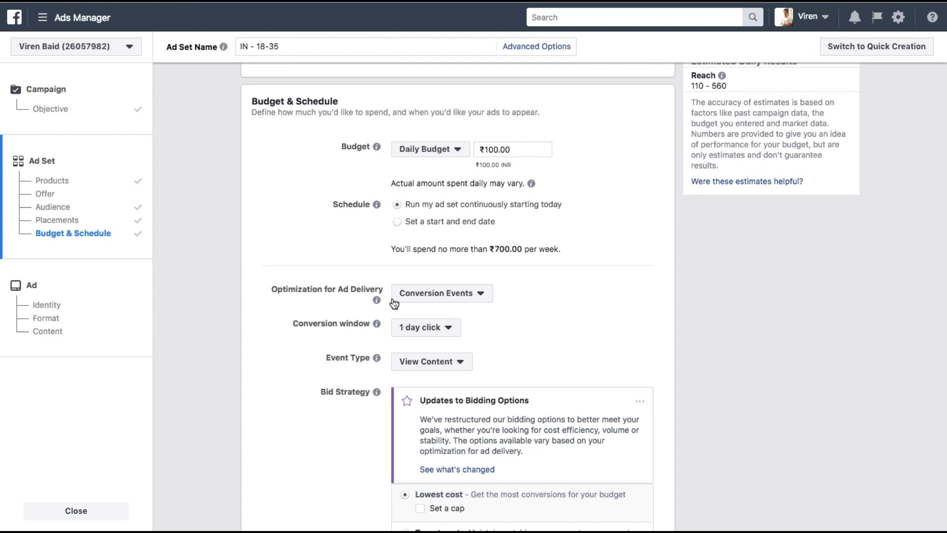
Step: Keep Conversion Events optimization with a 1 day click window and View Content as the event
{"action": "left_click", "coordinate": [421, 301]}
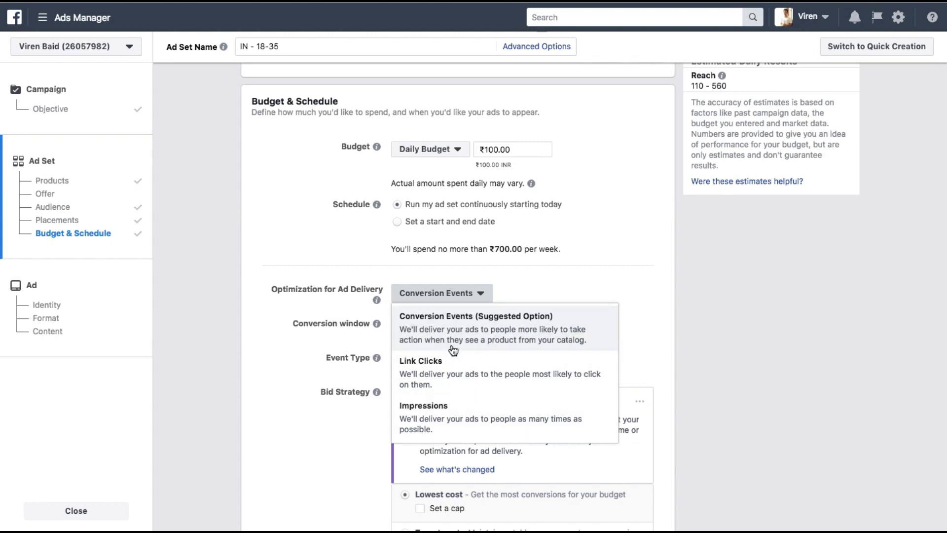
{"action": "left_click", "coordinate": [477, 346]}
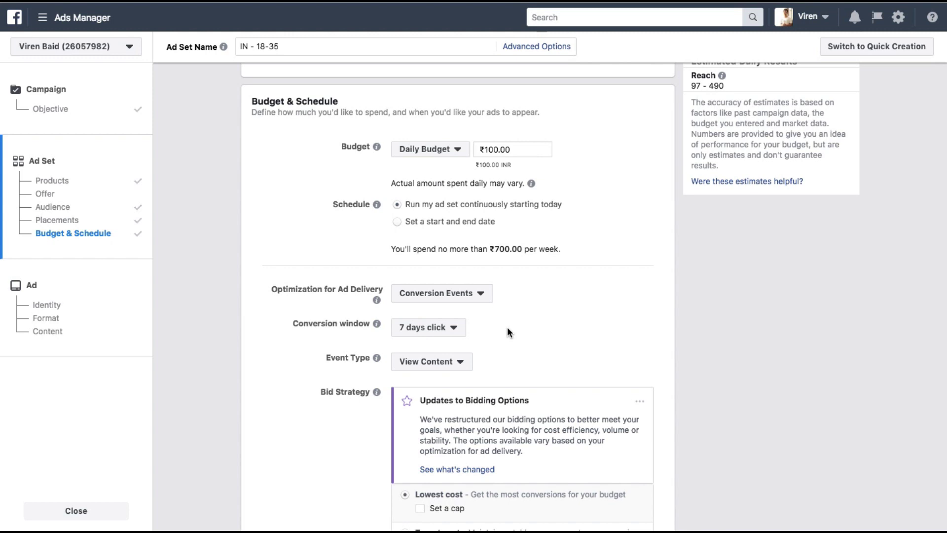
{"action": "left_click", "coordinate": [440, 327]}
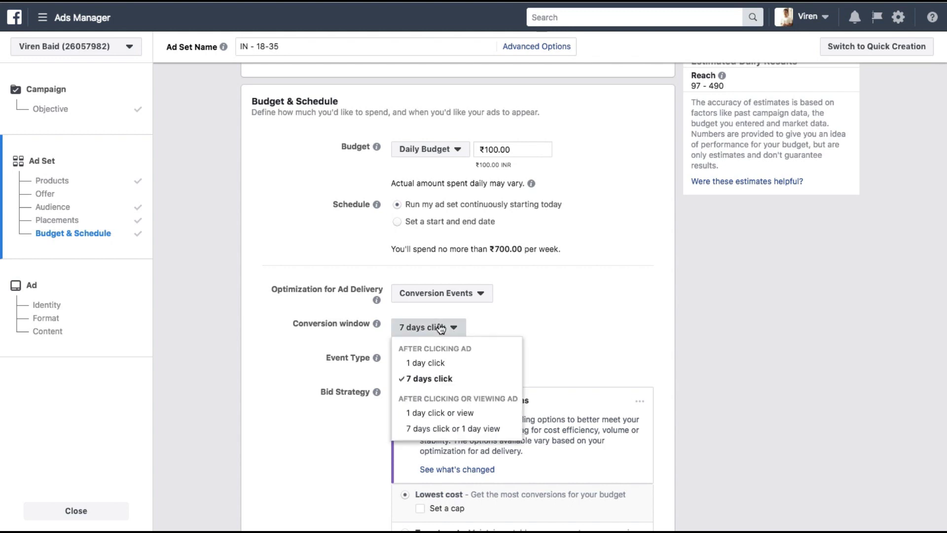
{"action": "left_click", "coordinate": [427, 363]}
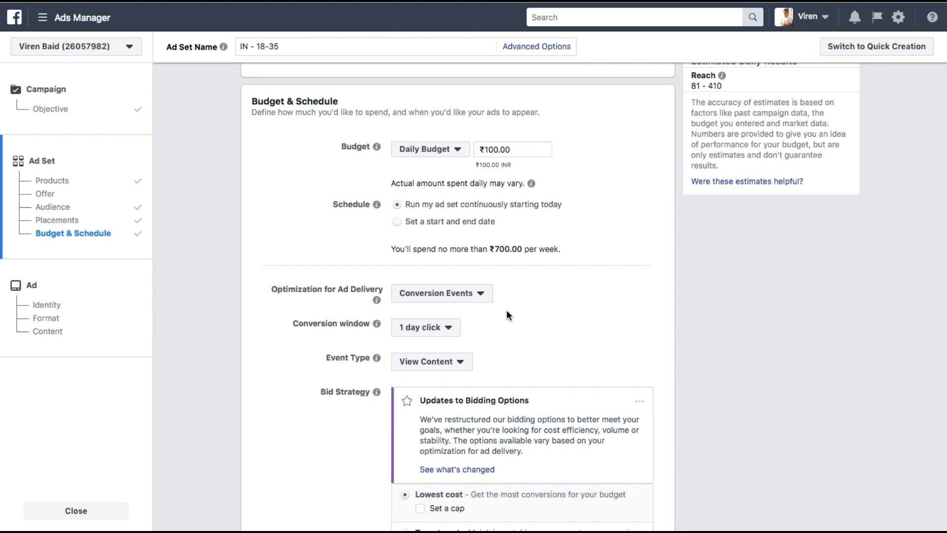
{"action": "left_click", "coordinate": [434, 328]}
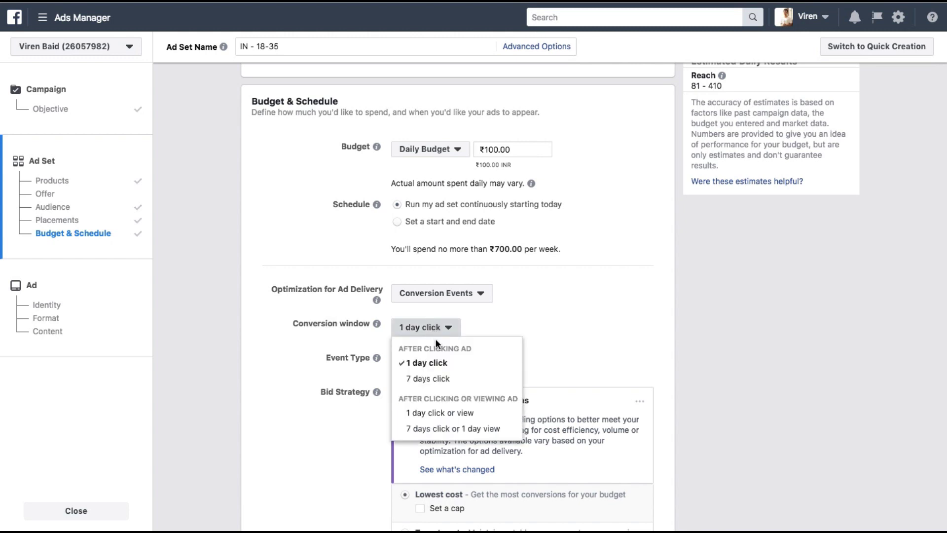
{"action": "left_click", "coordinate": [427, 415]}
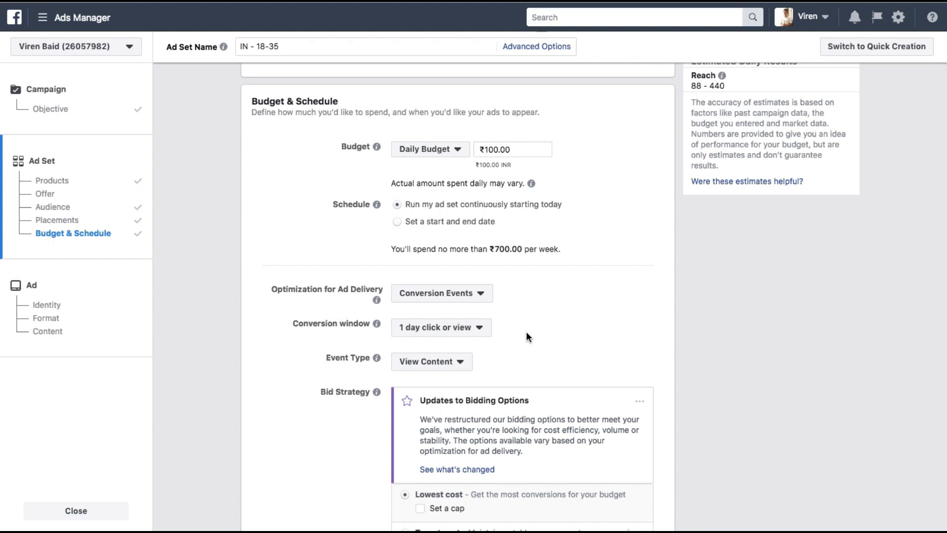
{"action": "left_click", "coordinate": [478, 329]}
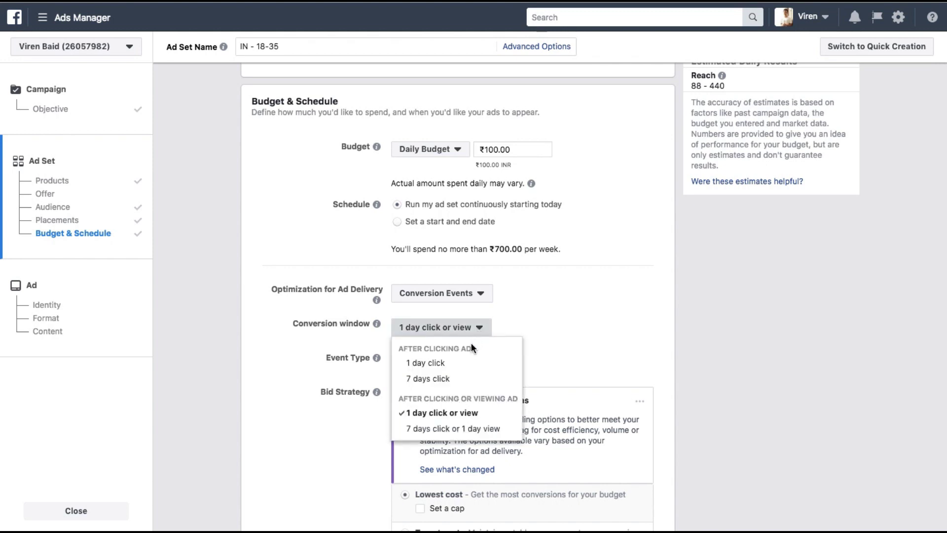
{"action": "left_click", "coordinate": [433, 369]}
{"action": "scroll", "coordinate": [480, 359], "scroll_direction": "down", "scroll_amount": 3}
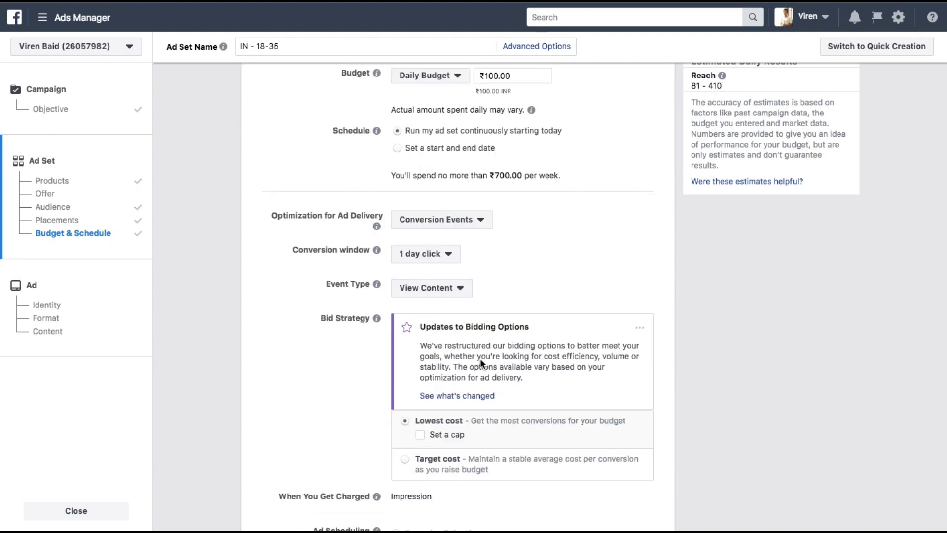
{"action": "left_click", "coordinate": [428, 286]}
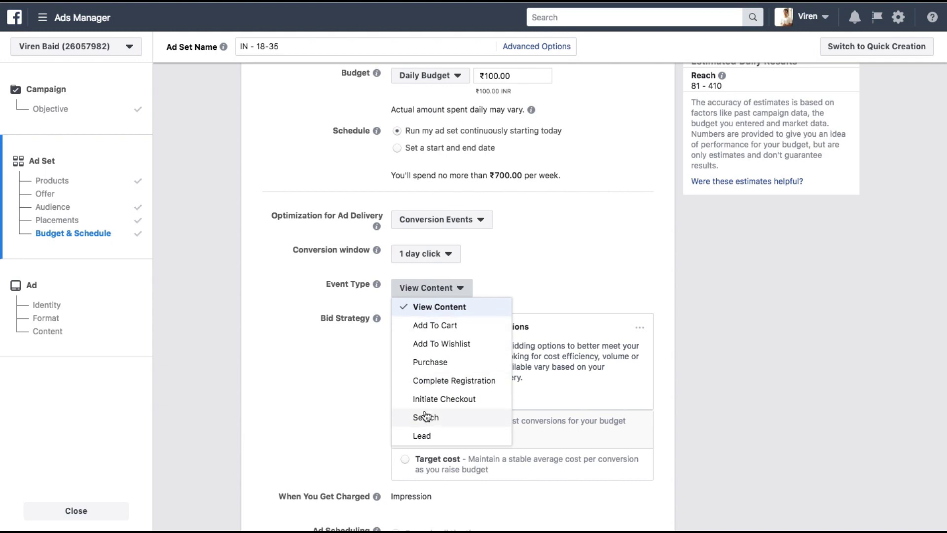
{"action": "left_click", "coordinate": [486, 294]}
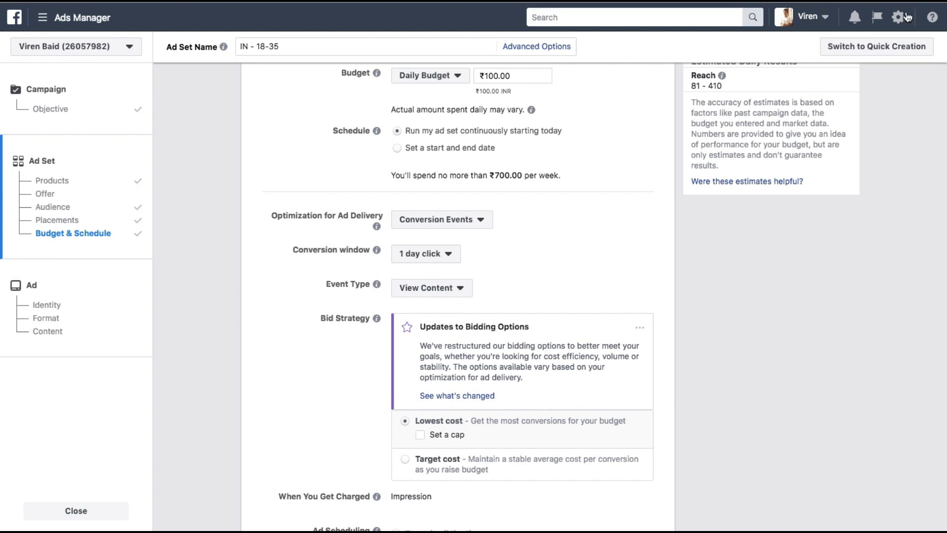
Step: Keep Lowest cost bidding and choose a Cost cap rather than a bid cap
{"action": "scroll", "coordinate": [353, 265], "scroll_direction": "down", "scroll_amount": 2}
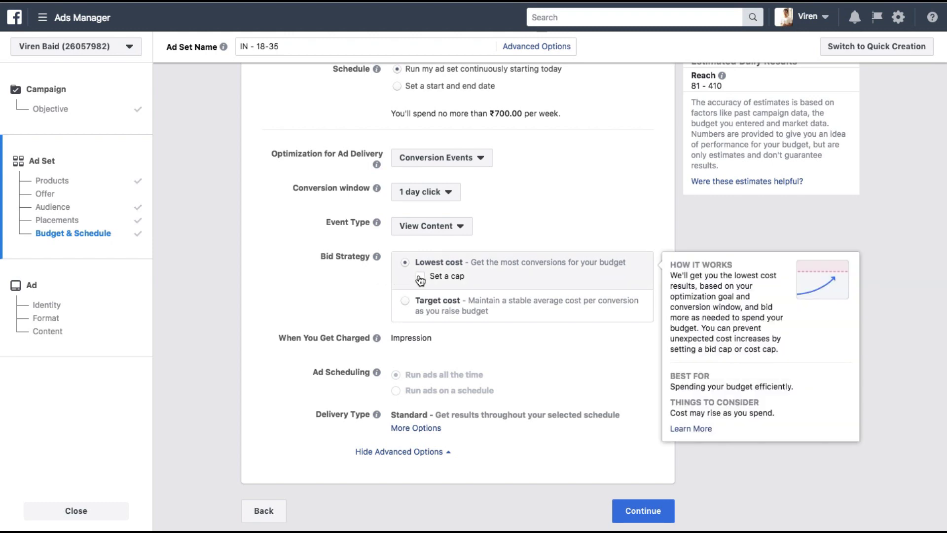
{"action": "mouse_move", "coordinate": [412, 298]}
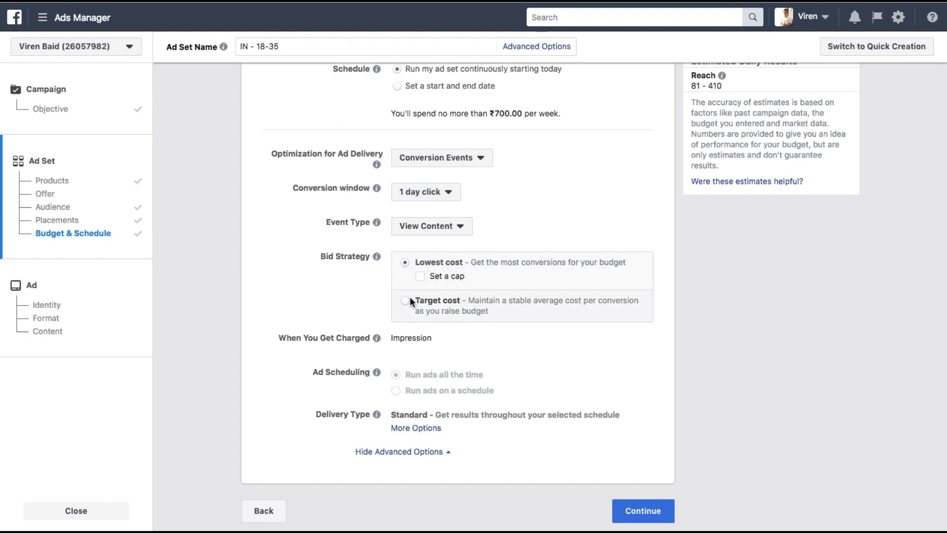
{"action": "left_click", "coordinate": [410, 298]}
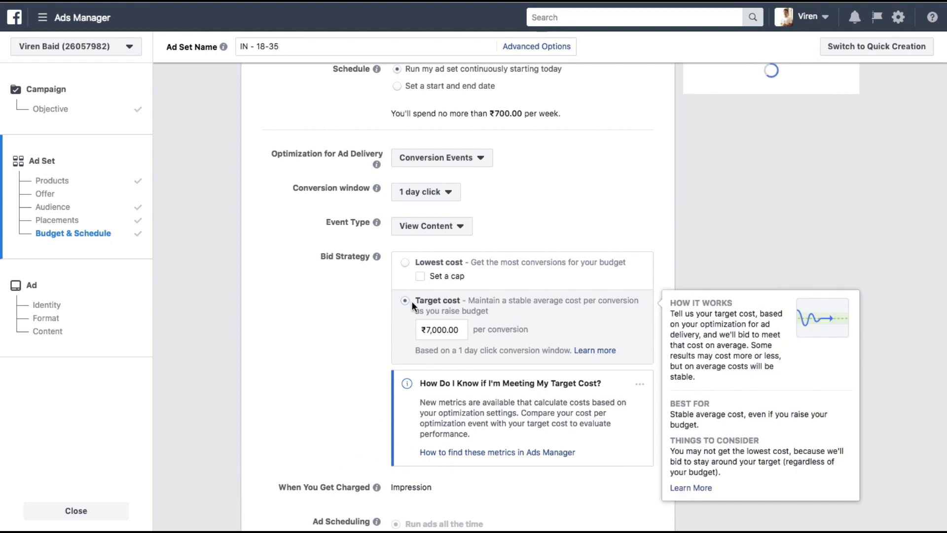
{"action": "left_click", "coordinate": [399, 264]}
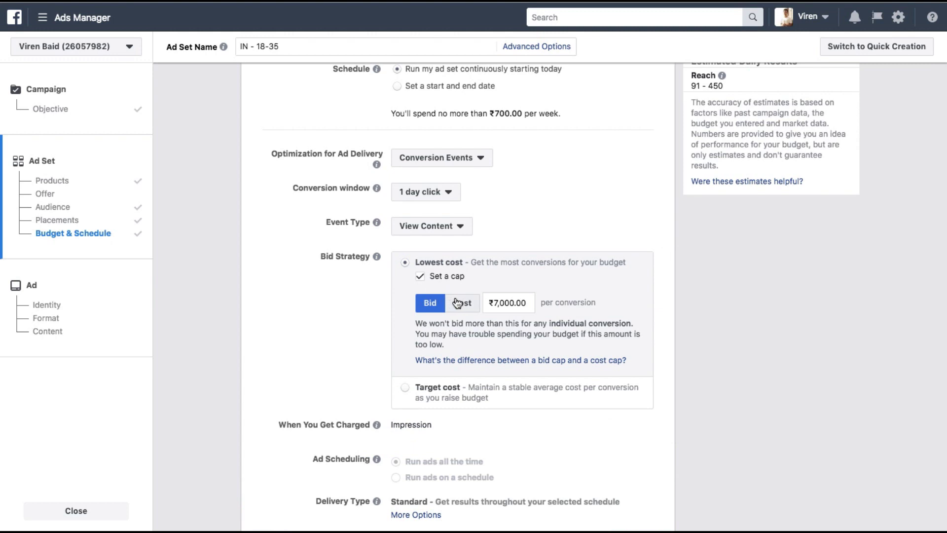
{"action": "left_click", "coordinate": [458, 302]}
{"action": "left_click", "coordinate": [432, 304]}
{"action": "left_click", "coordinate": [471, 304]}
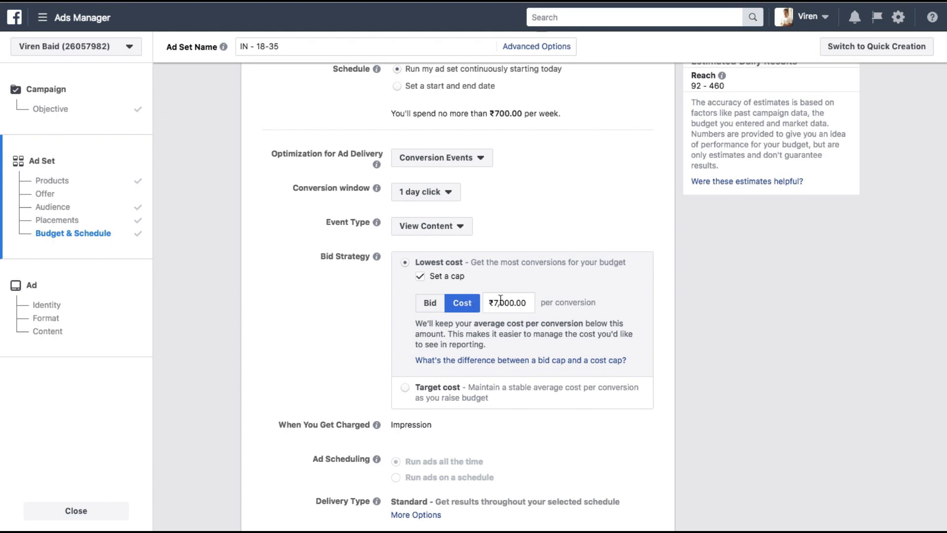
Step: Enter a ₹1.00 cost cap and continue to the ad setup
{"action": "left_click_drag", "start_coordinate": [498, 303], "coordinate": [524, 307]}
{"action": "type", "text": "1"}
{"action": "left_click", "coordinate": [683, 307]}
{"action": "scroll", "coordinate": [335, 347], "scroll_direction": "down", "scroll_amount": 3}
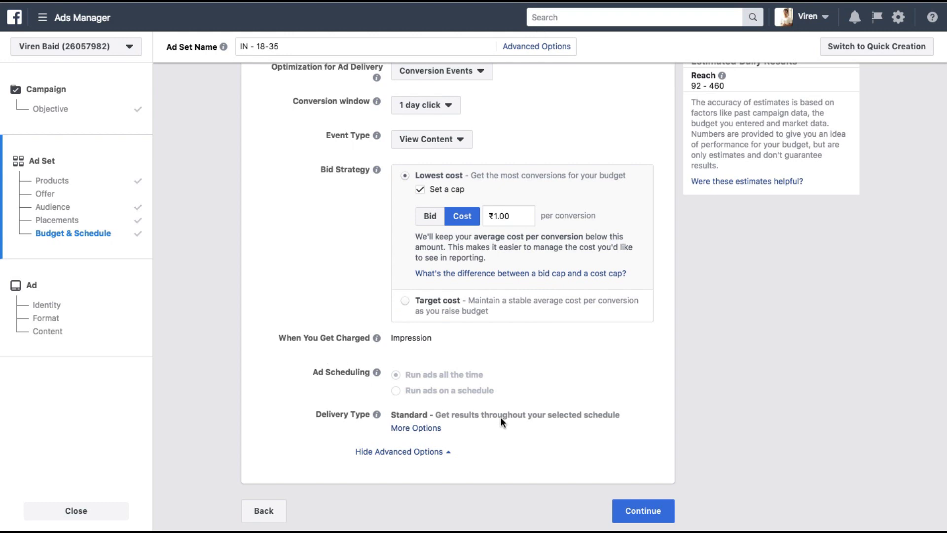
{"action": "left_click", "coordinate": [625, 510]}
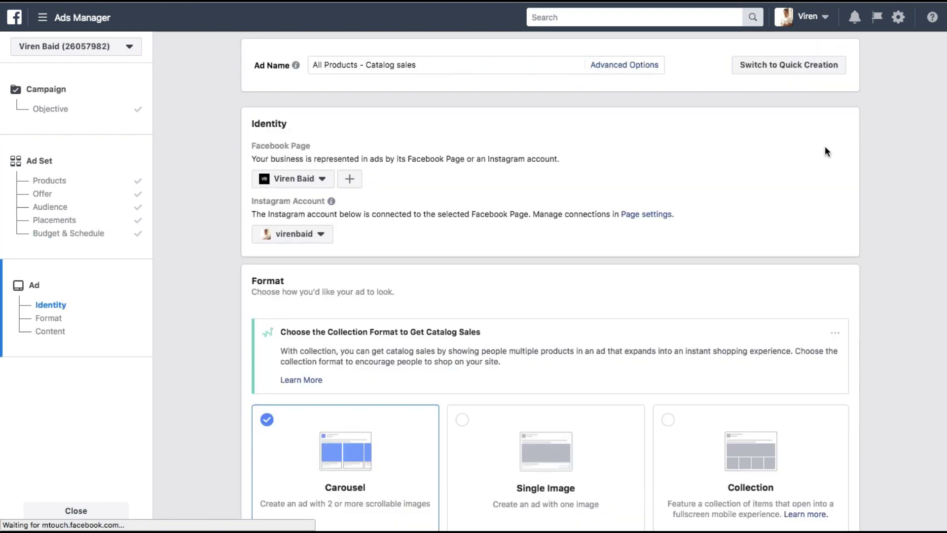
Step: Hide the Turn Images Into Videos tip and keep Show individual items selected
{"action": "scroll", "coordinate": [659, 193], "scroll_direction": "down", "scroll_amount": 4}
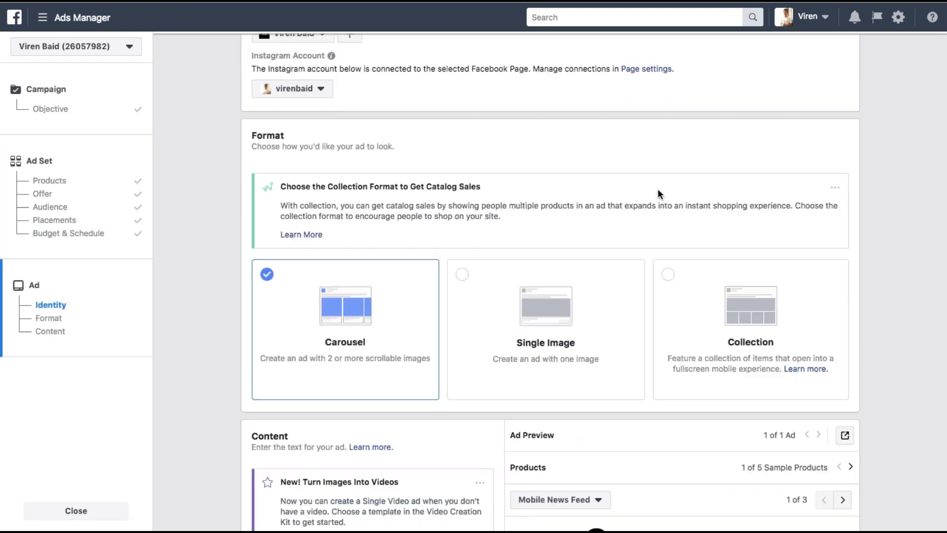
{"action": "scroll", "coordinate": [561, 148], "scroll_direction": "down", "scroll_amount": 1}
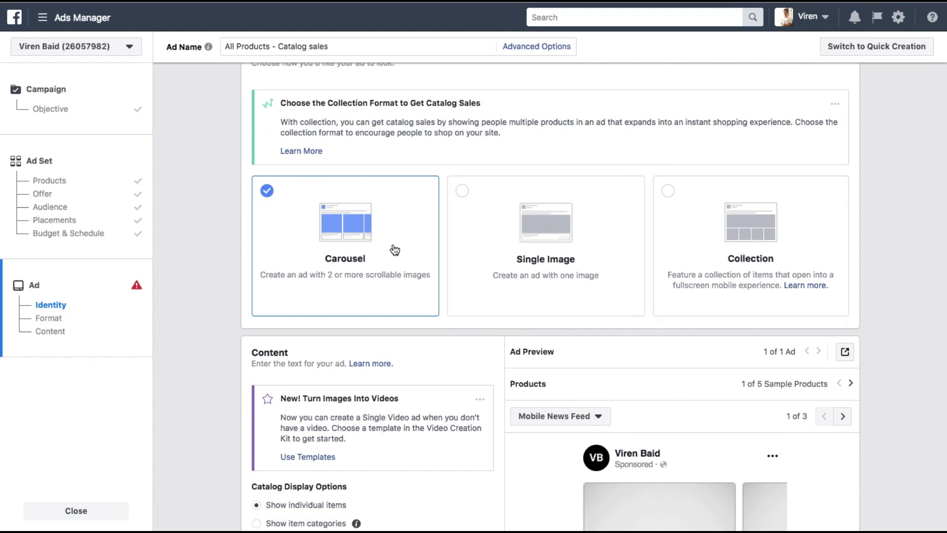
{"action": "scroll", "coordinate": [395, 250], "scroll_direction": "down", "scroll_amount": 4}
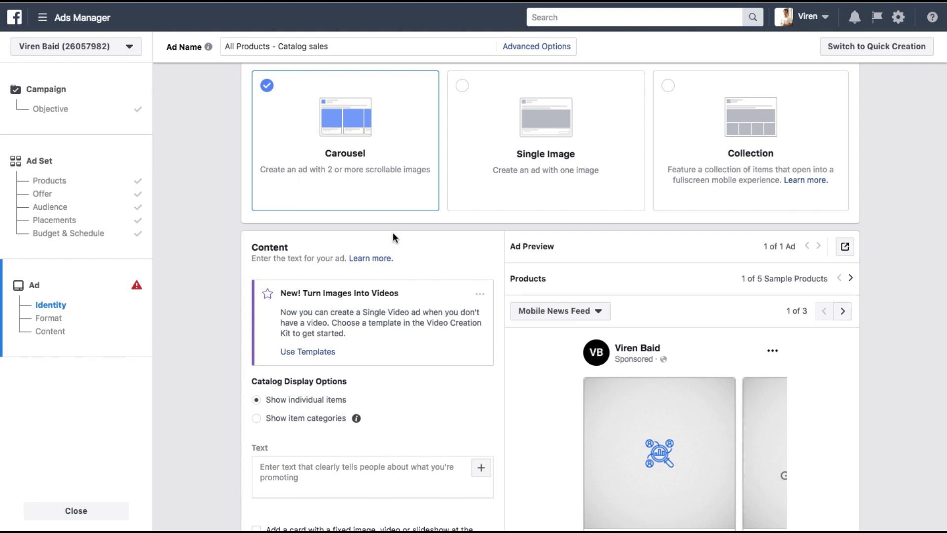
{"action": "scroll", "coordinate": [393, 236], "scroll_direction": "down", "scroll_amount": 3}
{"action": "left_click", "coordinate": [480, 227]}
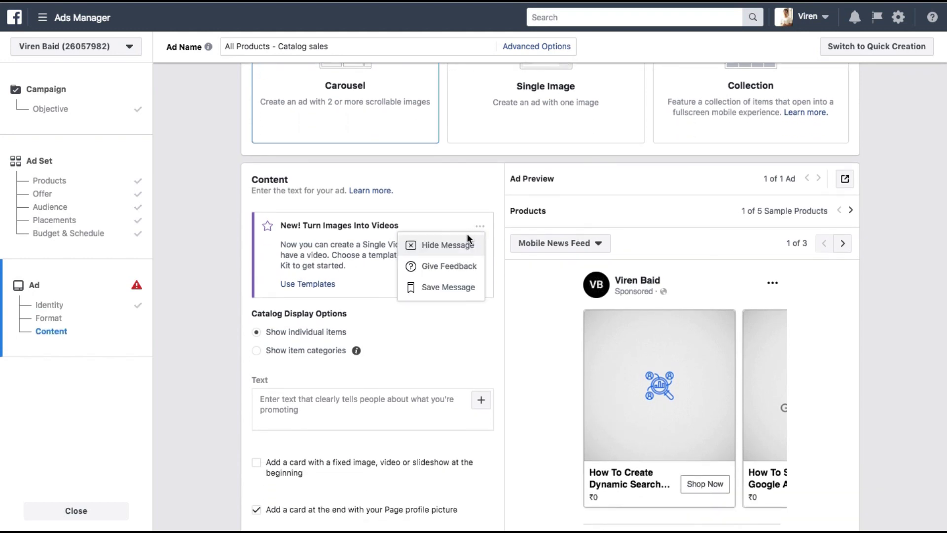
{"action": "left_click", "coordinate": [462, 245]}
{"action": "scroll", "coordinate": [351, 183], "scroll_direction": "down", "scroll_amount": 3}
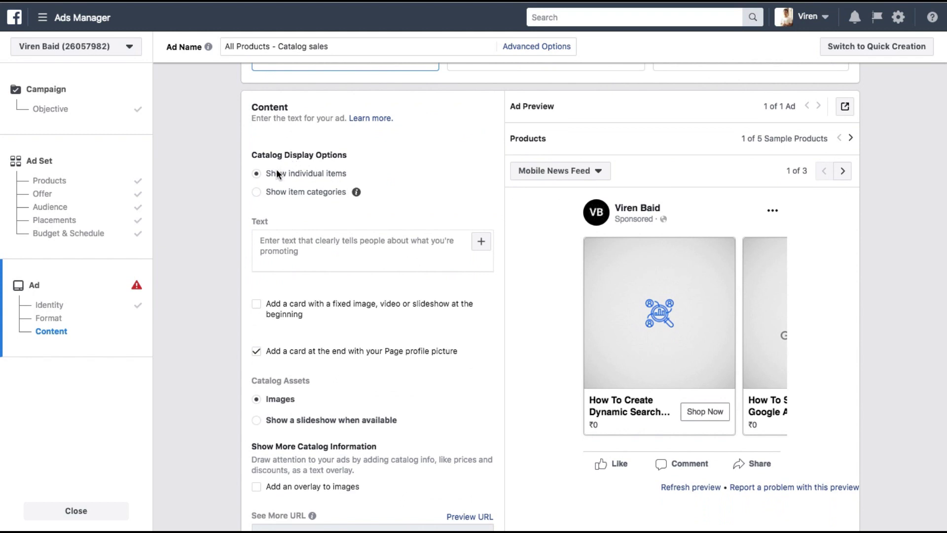
{"action": "left_click", "coordinate": [321, 194]}
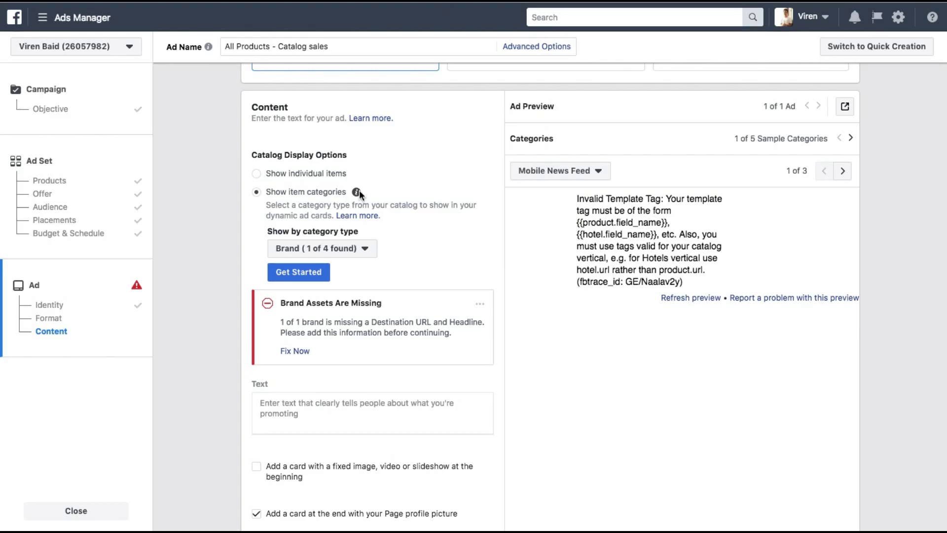
{"action": "left_click", "coordinate": [295, 174]}
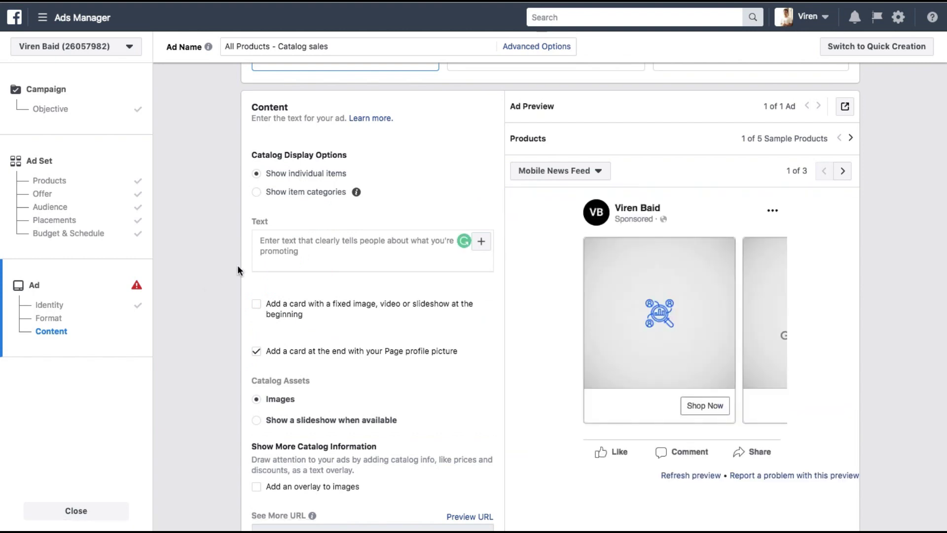
{"action": "left_click", "coordinate": [280, 245]}
Step: Enter 'Digital Marketing Video Tutorials for Free!' as the ad's primary text
{"action": "left_click", "coordinate": [280, 245]}
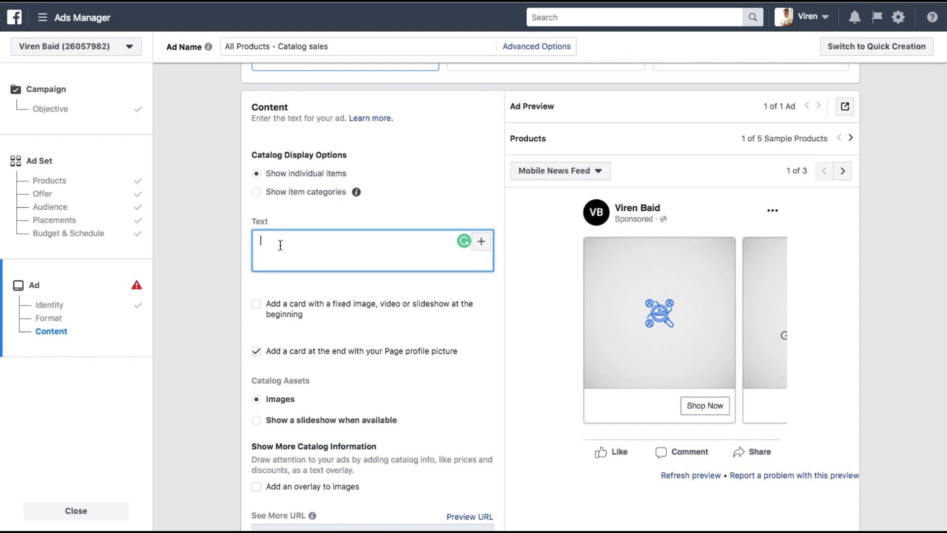
{"action": "type", "text": "Digital Marketing Video Tutorials for Free!"}
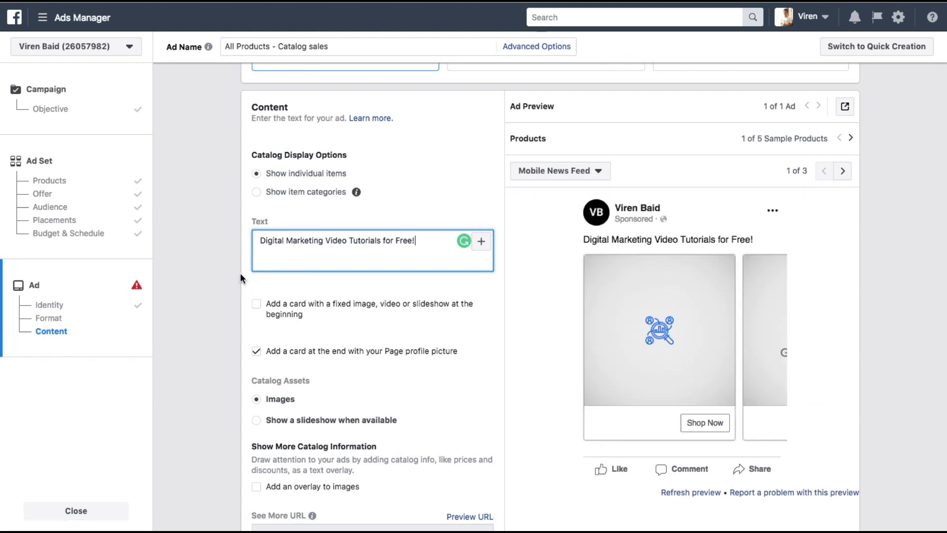
{"action": "scroll", "coordinate": [239, 275], "scroll_direction": "down", "scroll_amount": 2}
{"action": "left_click", "coordinate": [220, 263]}
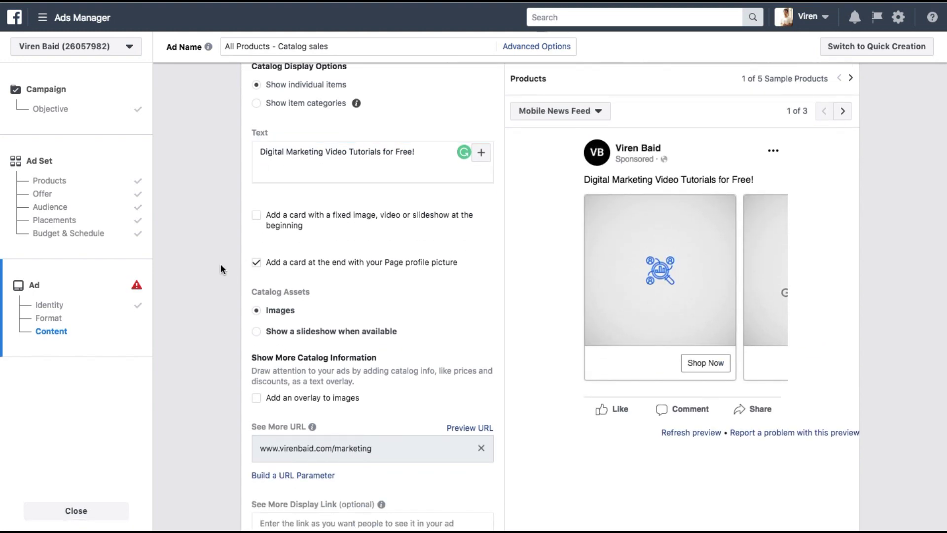
{"action": "scroll", "coordinate": [220, 263], "scroll_direction": "down", "scroll_amount": 1}
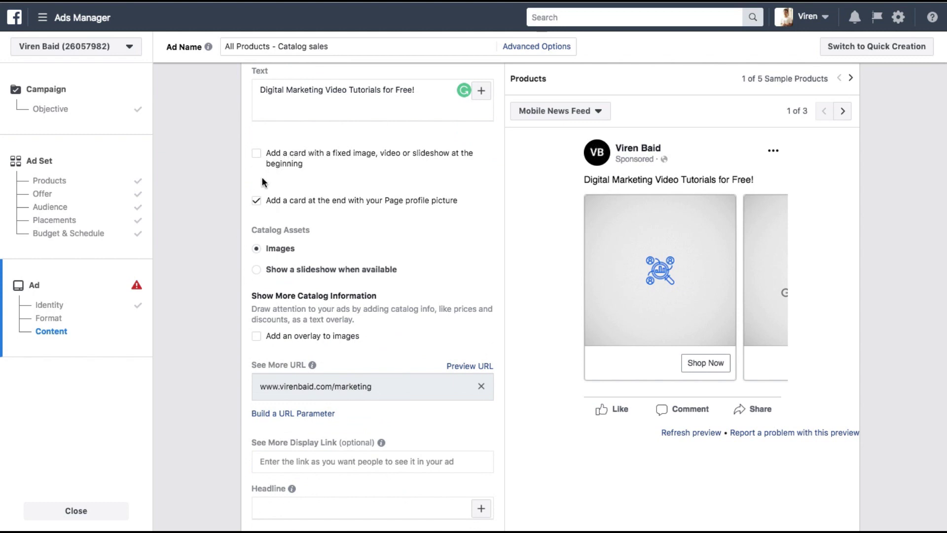
{"action": "scroll", "coordinate": [262, 182], "scroll_direction": "down", "scroll_amount": 1}
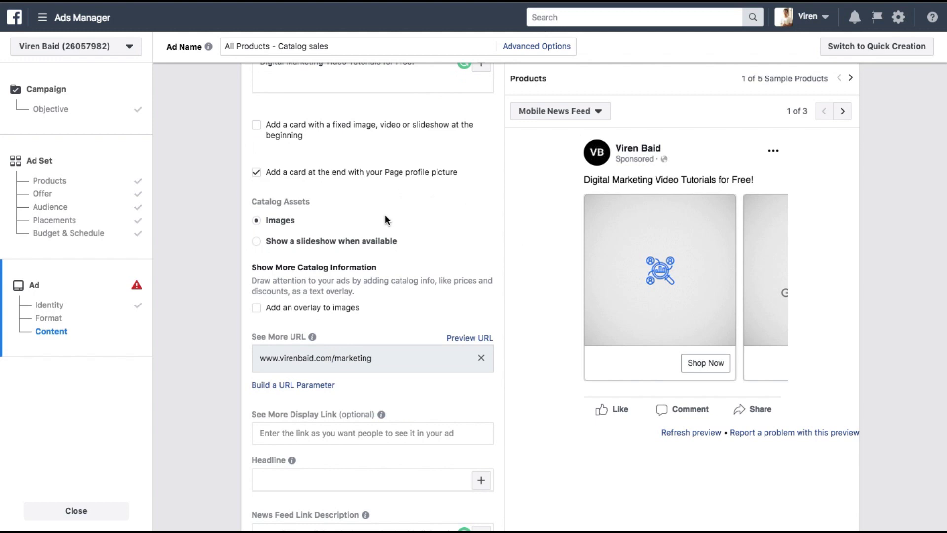
{"action": "scroll", "coordinate": [385, 219], "scroll_direction": "down", "scroll_amount": 2}
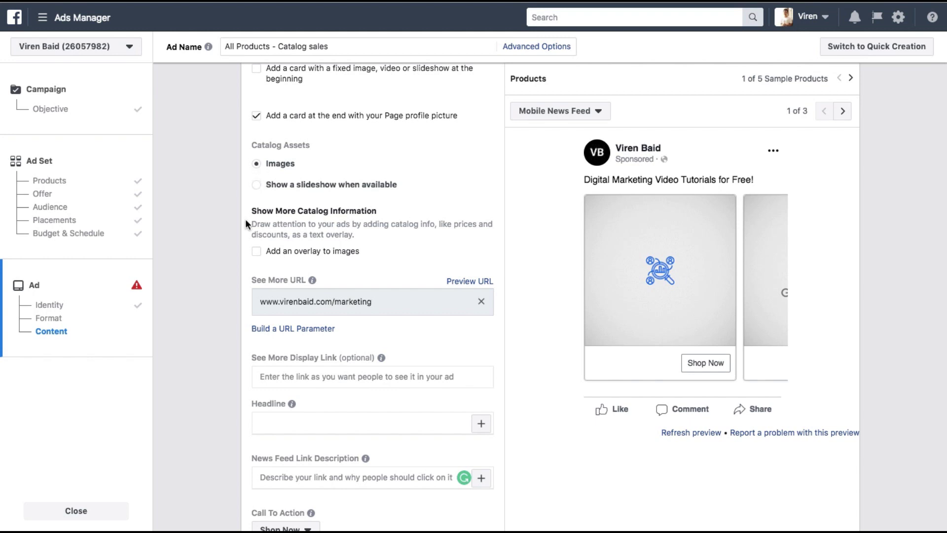
{"action": "scroll", "coordinate": [247, 219], "scroll_direction": "down", "scroll_amount": 5}
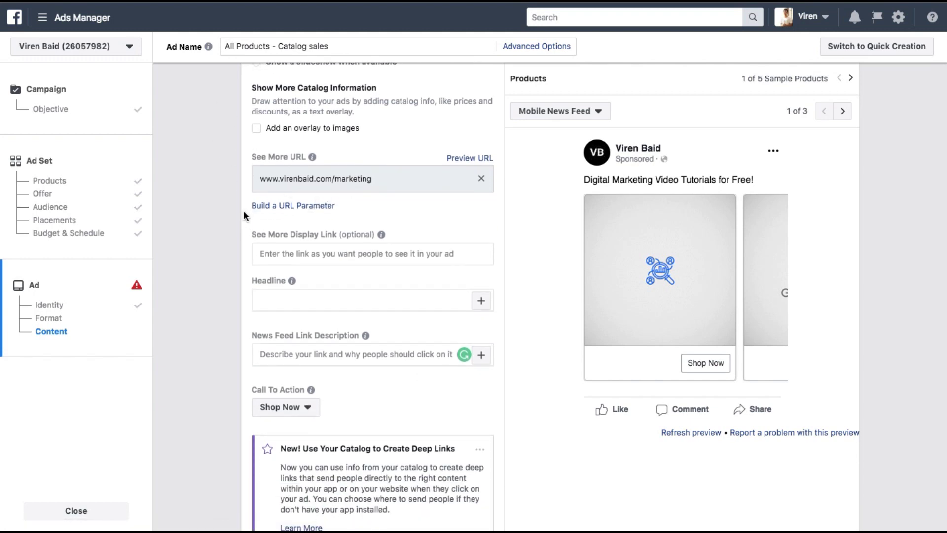
{"action": "scroll", "coordinate": [231, 222], "scroll_direction": "down", "scroll_amount": 2}
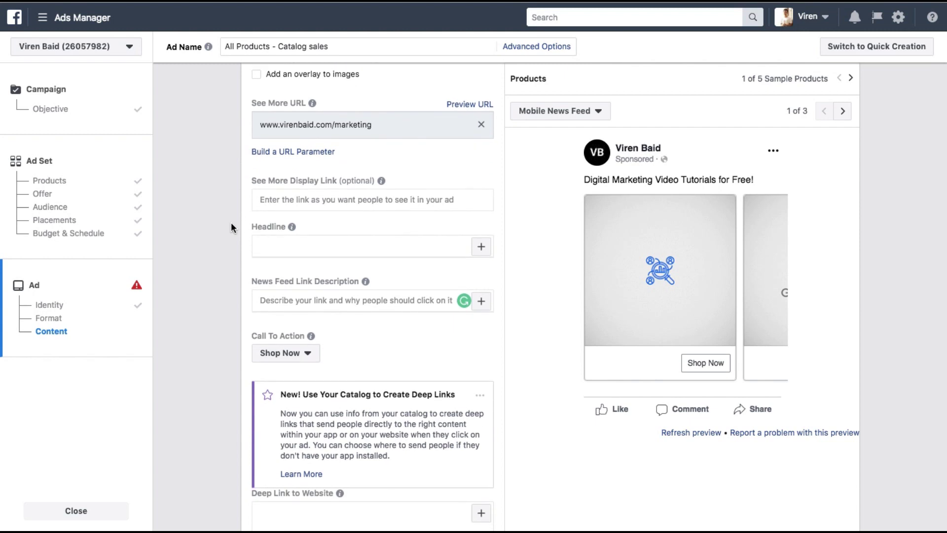
{"action": "scroll", "coordinate": [252, 207], "scroll_direction": "down", "scroll_amount": 1}
Step: Enter virenbaid.com as the See More Display Link
{"action": "left_click", "coordinate": [274, 183]}
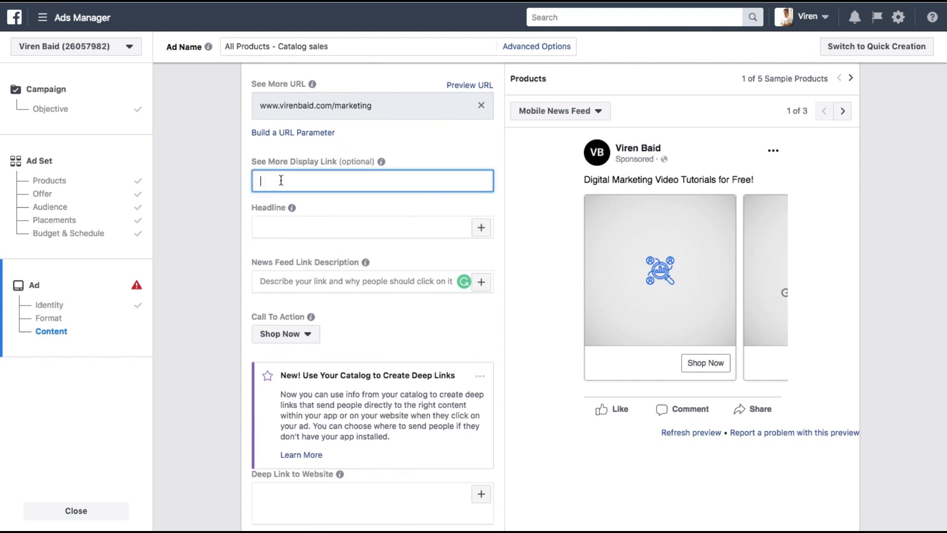
{"action": "type", "text": "virenbaid.com"}
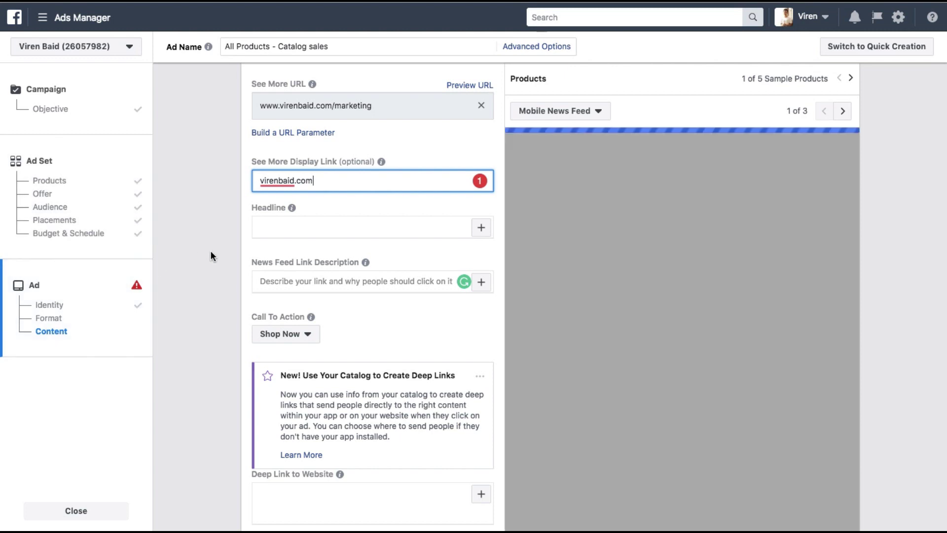
{"action": "left_click", "coordinate": [211, 251]}
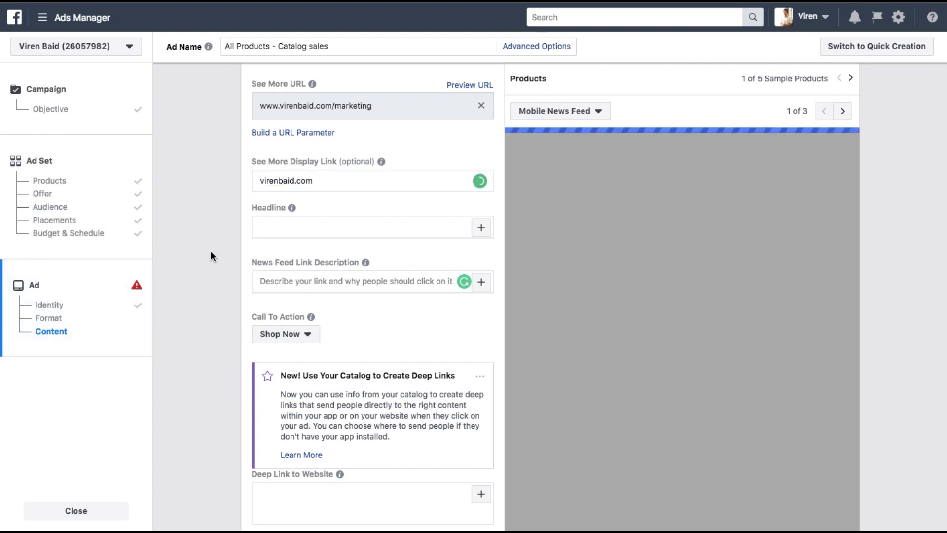
{"action": "scroll", "coordinate": [211, 250], "scroll_direction": "down", "scroll_amount": 1}
Step: Insert the catalog product Name as headline and product Description as link description
{"action": "left_click", "coordinate": [339, 211]}
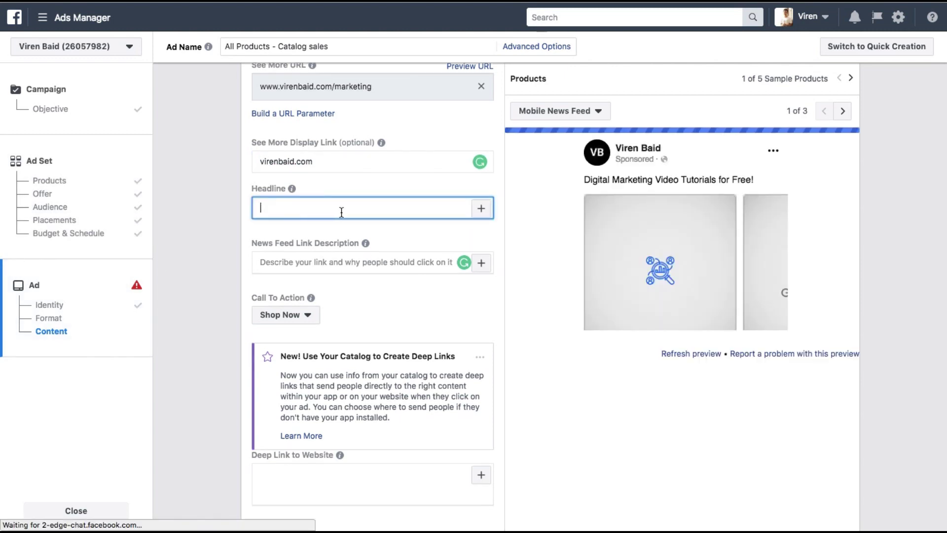
{"action": "left_click", "coordinate": [484, 212]}
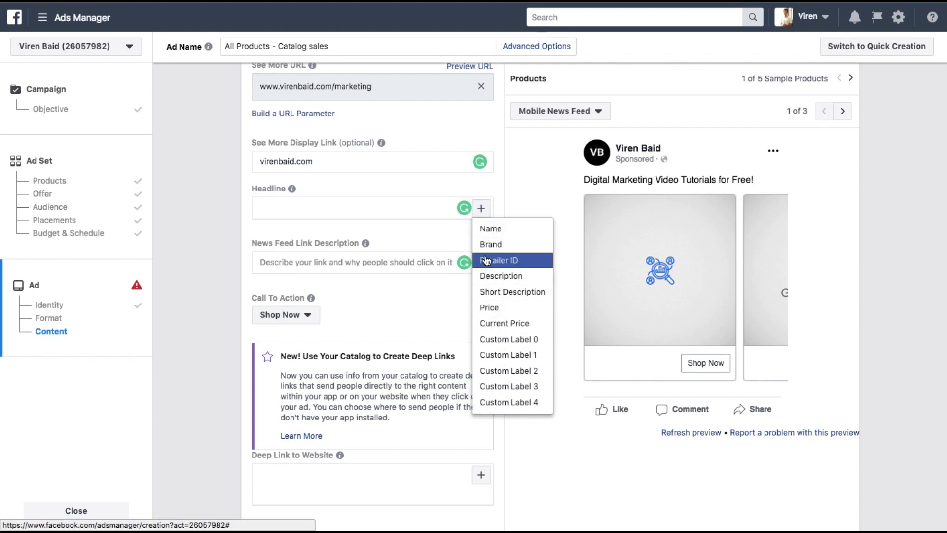
{"action": "left_click", "coordinate": [483, 231]}
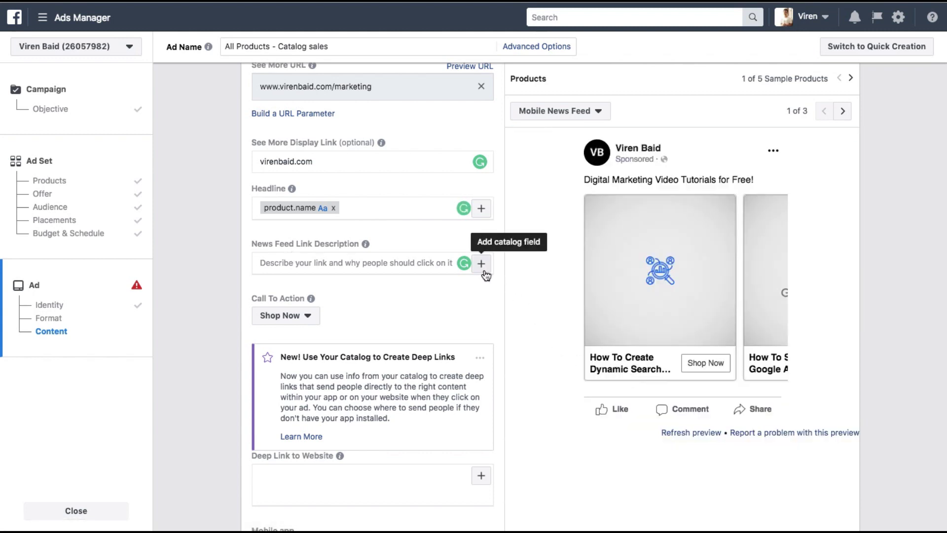
{"action": "left_click", "coordinate": [486, 274]}
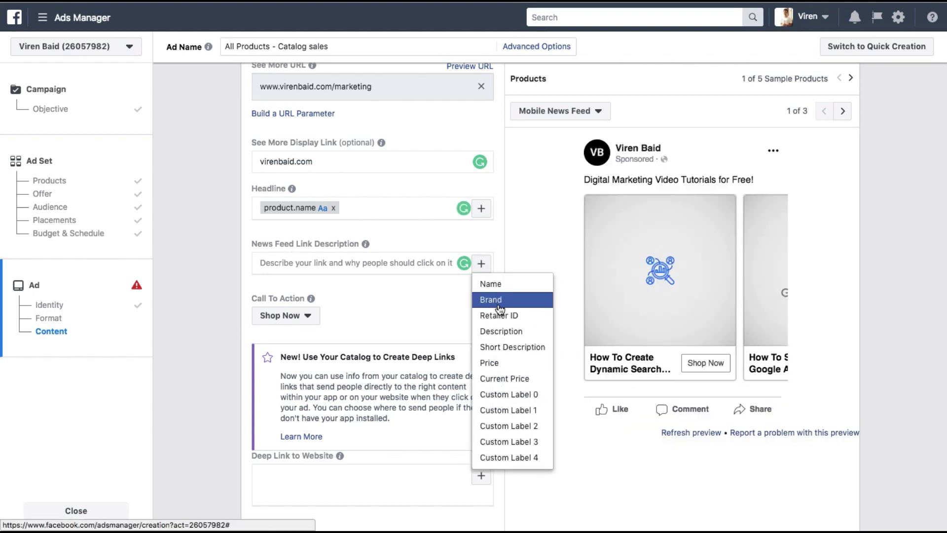
{"action": "left_click", "coordinate": [499, 335]}
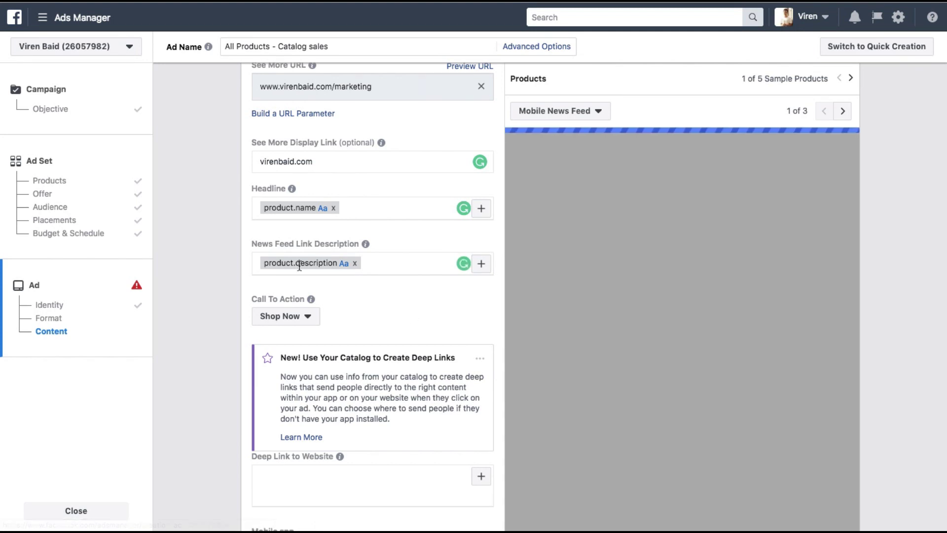
{"action": "scroll", "coordinate": [265, 283], "scroll_direction": "down", "scroll_amount": 2}
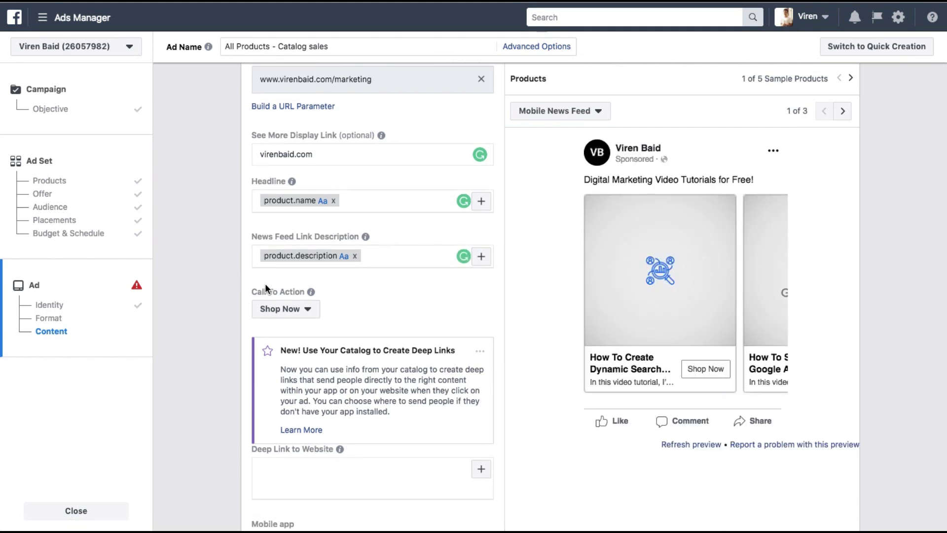
{"action": "left_click", "coordinate": [288, 269]}
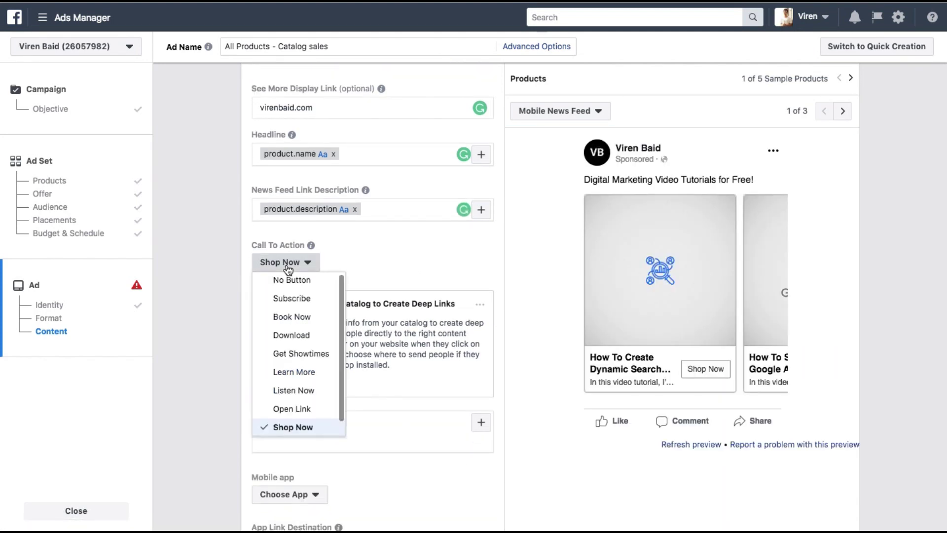
Step: Change the carousel ad's call to action from Open Link to No Button, then scroll to the Confirm area
{"action": "scroll", "coordinate": [296, 338], "scroll_direction": "down", "scroll_amount": 1}
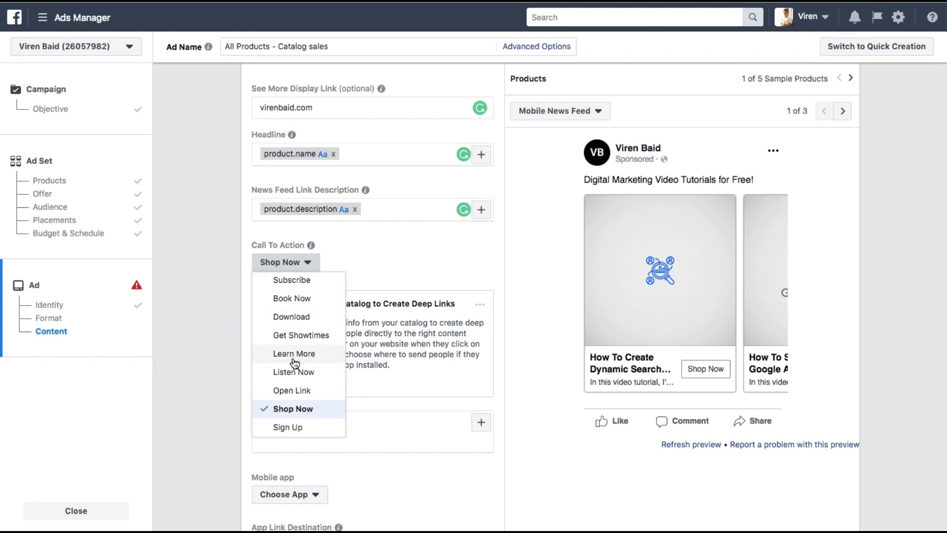
{"action": "left_click", "coordinate": [287, 390]}
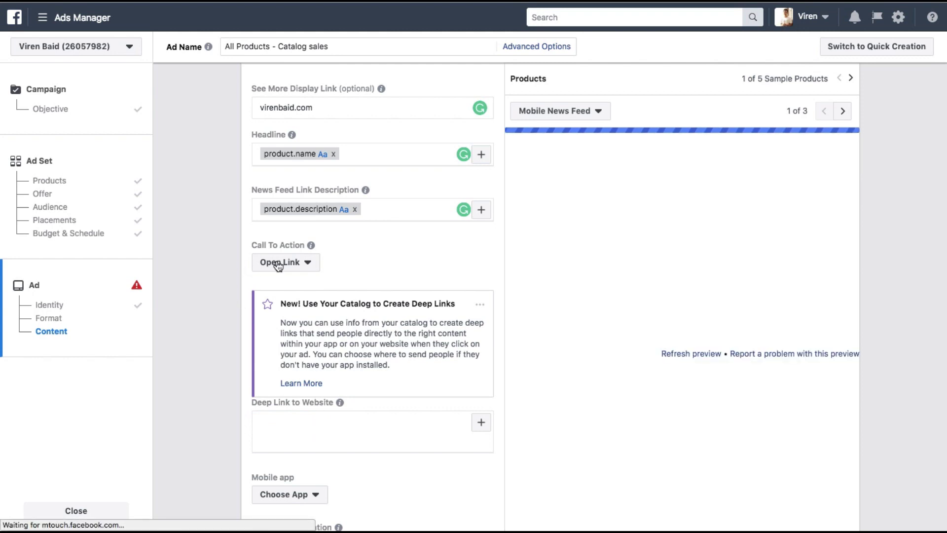
{"action": "left_click", "coordinate": [277, 263]}
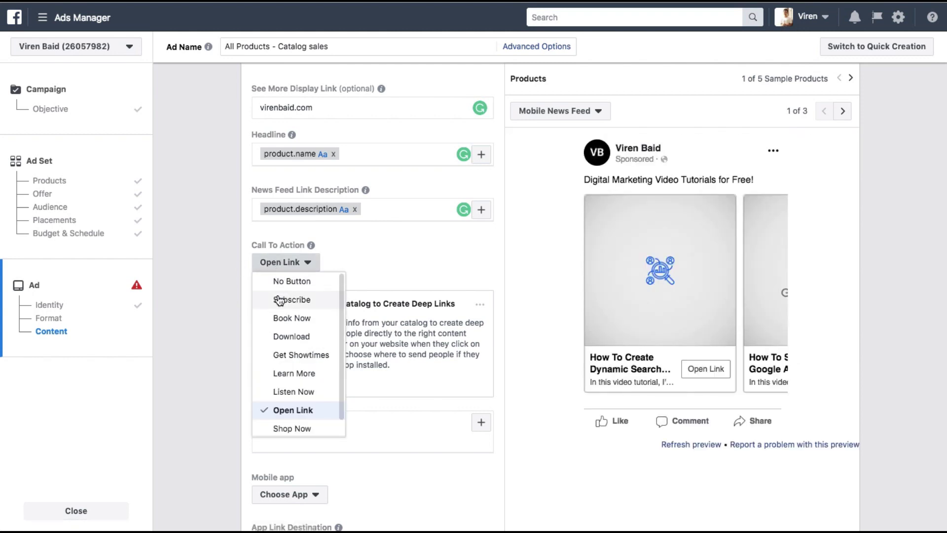
{"action": "left_click", "coordinate": [287, 282]}
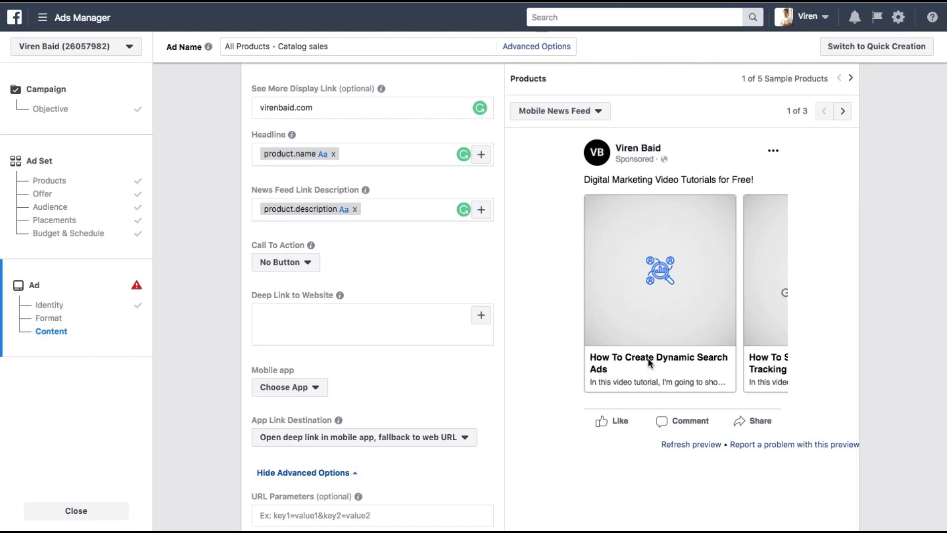
{"action": "scroll", "coordinate": [340, 336], "scroll_direction": "down", "scroll_amount": 3}
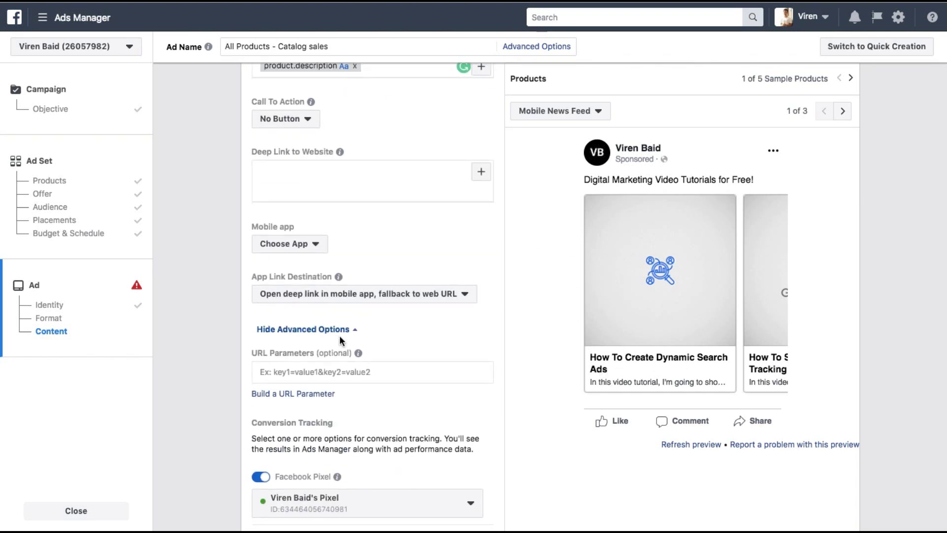
{"action": "scroll", "coordinate": [339, 336], "scroll_direction": "down", "scroll_amount": 1}
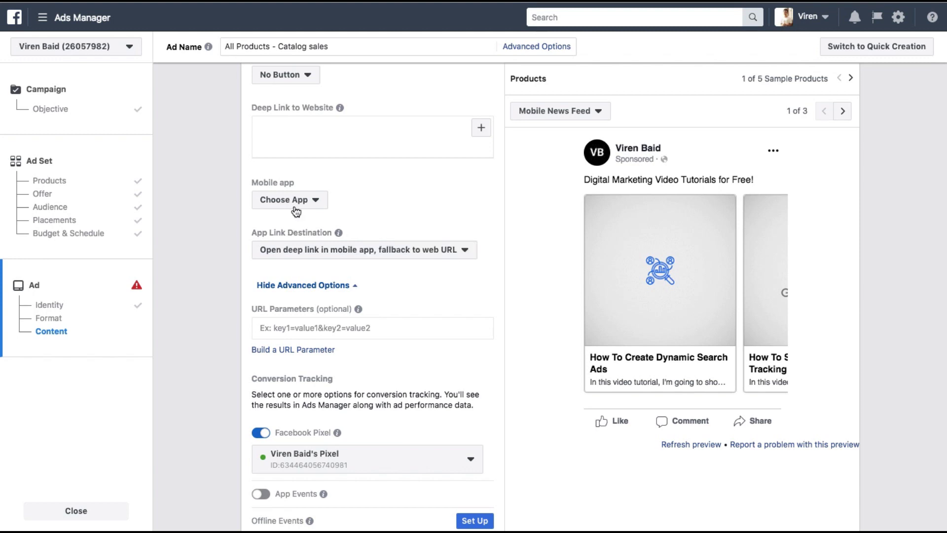
{"action": "scroll", "coordinate": [296, 212], "scroll_direction": "down", "scroll_amount": 1}
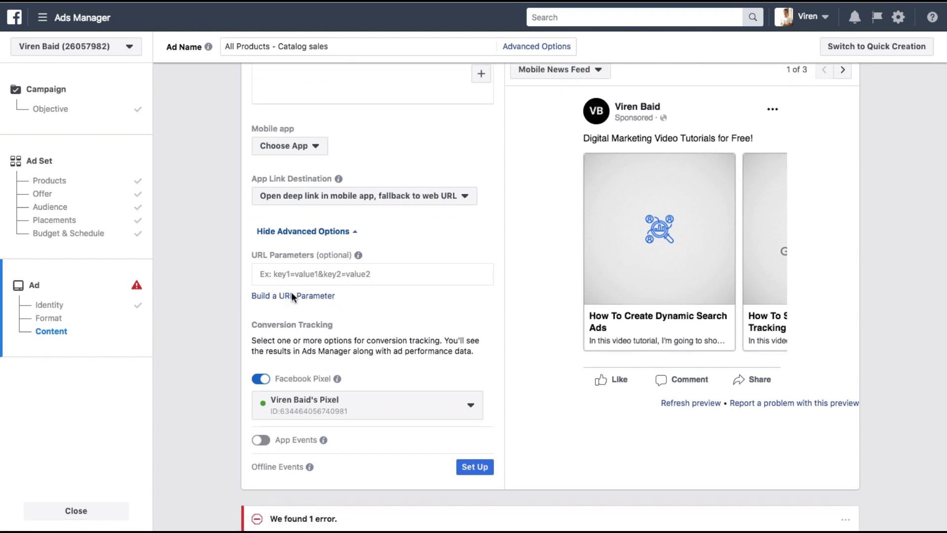
{"action": "scroll", "coordinate": [291, 292], "scroll_direction": "down", "scroll_amount": 2}
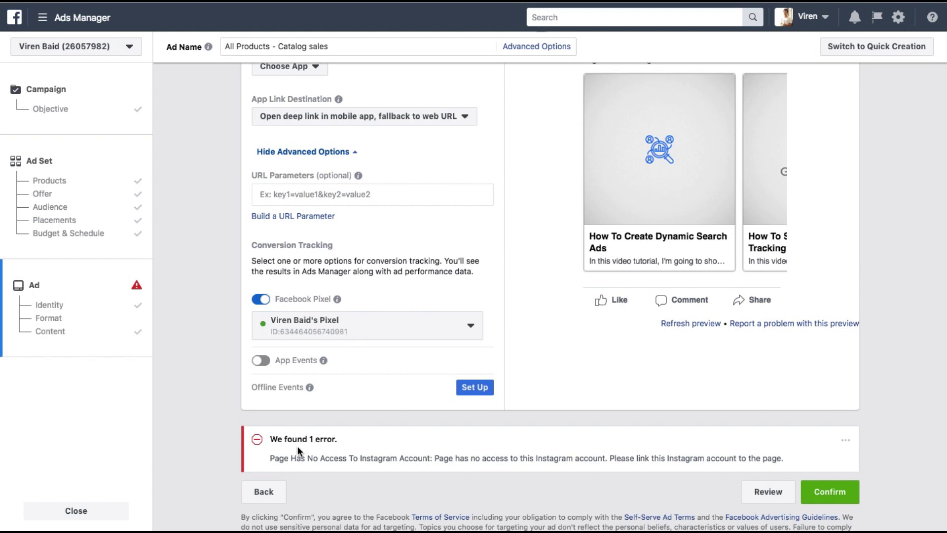
Step: Publish the campaign, ad set and ad, then drill into the IN - 18-35 ad set's ads
{"action": "left_click", "coordinate": [834, 488]}
{"action": "left_click", "coordinate": [816, 506]}
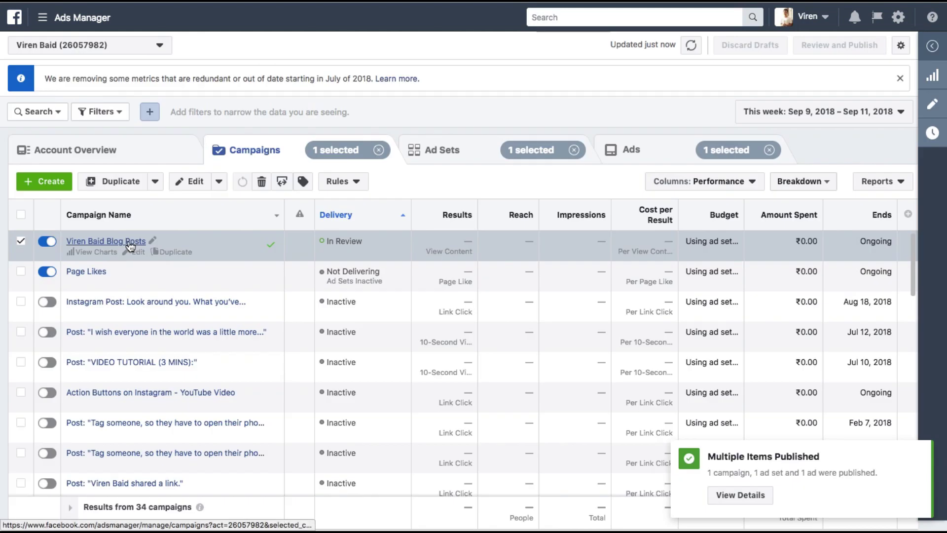
{"action": "left_click", "coordinate": [130, 242]}
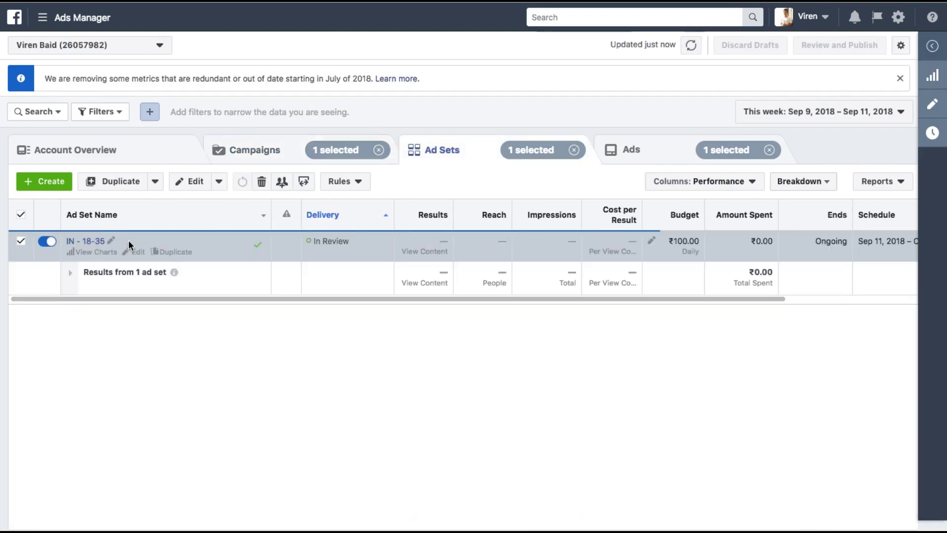
{"action": "left_click", "coordinate": [92, 241]}
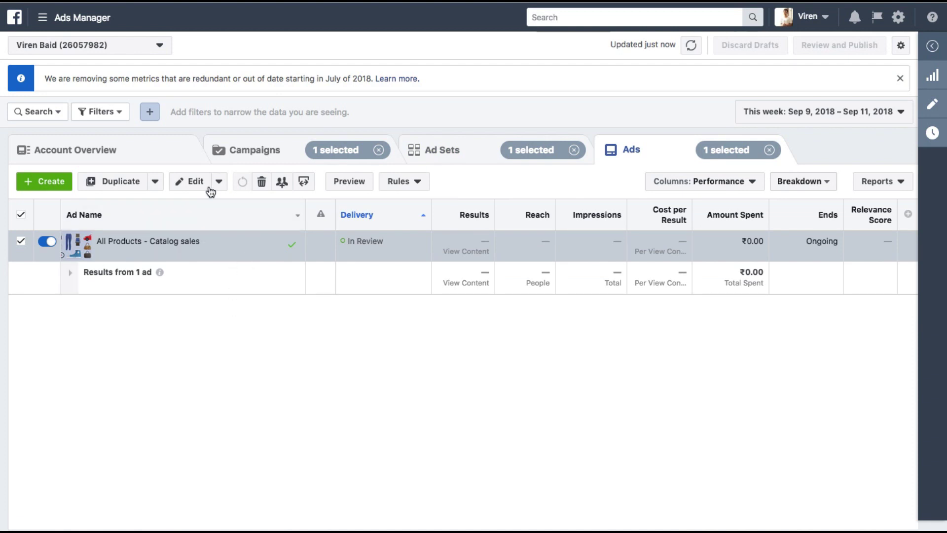
Step: Preview the All Products - Catalog sales ad in Desktop News Feed and Instagram Feed across five sample products, then close it
{"action": "left_click", "coordinate": [332, 184]}
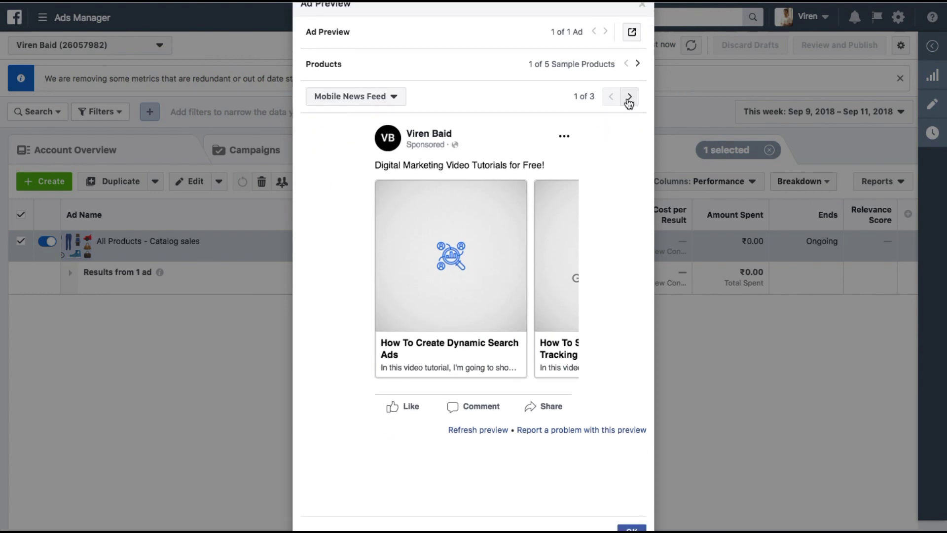
{"action": "left_click", "coordinate": [628, 99]}
{"action": "left_click", "coordinate": [628, 101]}
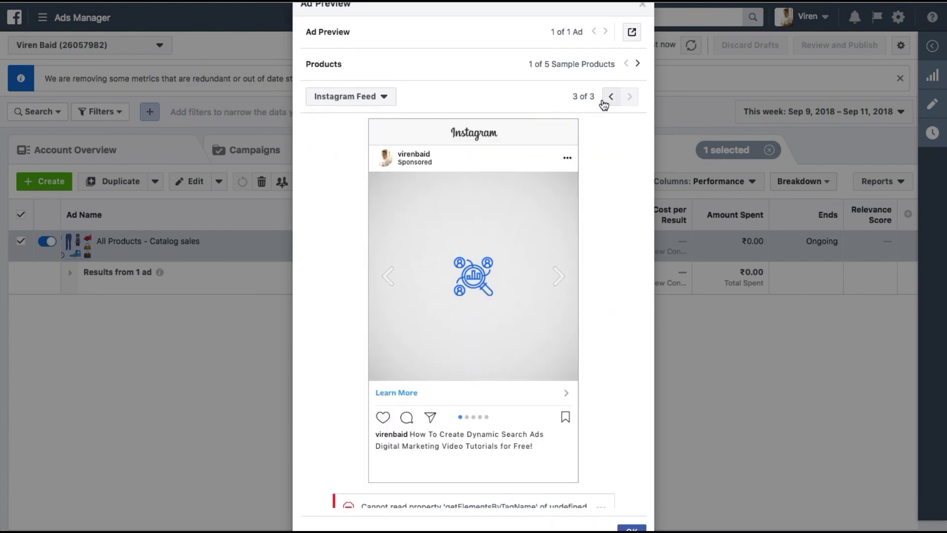
{"action": "left_click", "coordinate": [601, 98]}
{"action": "left_click", "coordinate": [636, 103]}
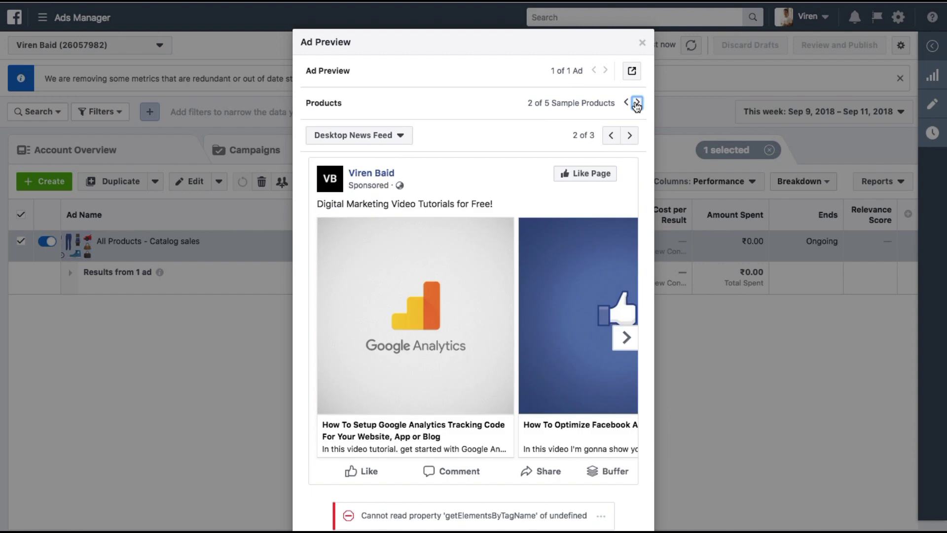
{"action": "left_click", "coordinate": [636, 103]}
{"action": "left_click", "coordinate": [637, 103]}
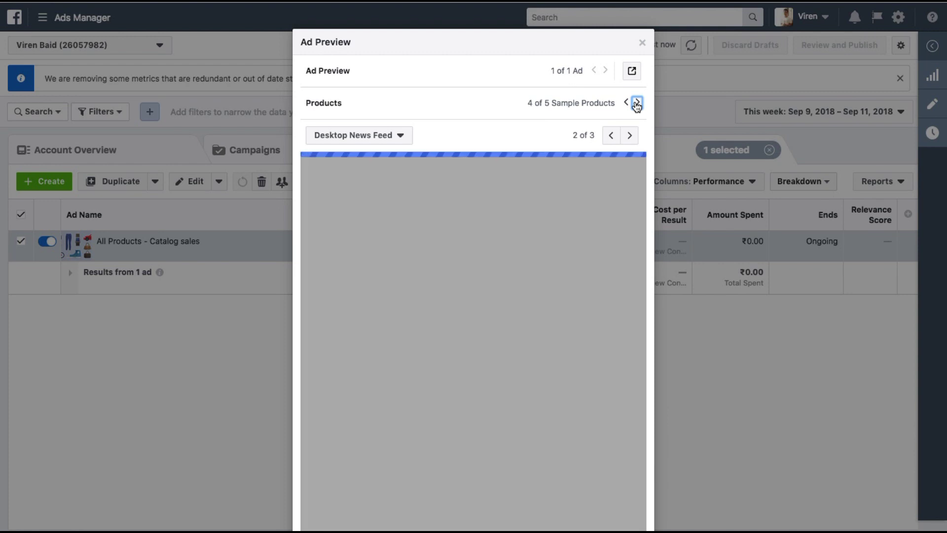
{"action": "left_click", "coordinate": [636, 103]}
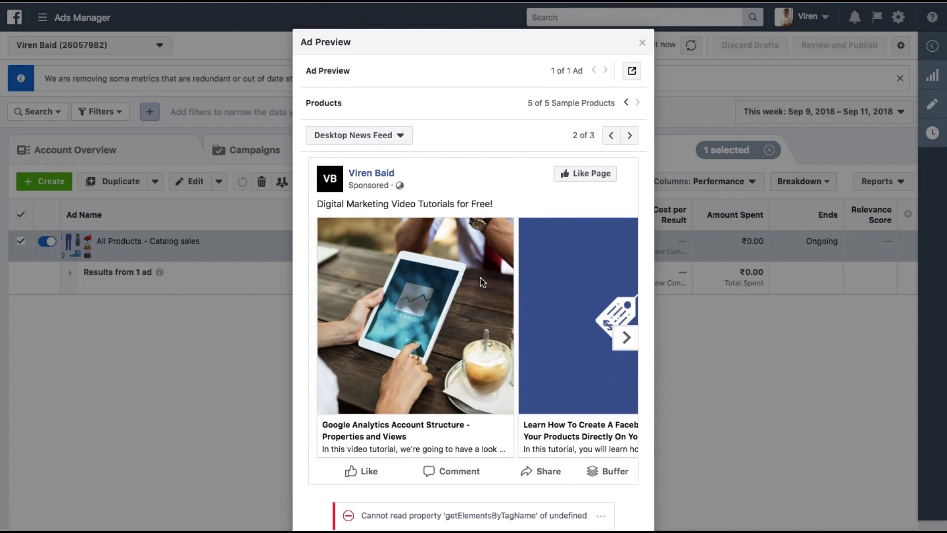
{"action": "left_click", "coordinate": [642, 40]}
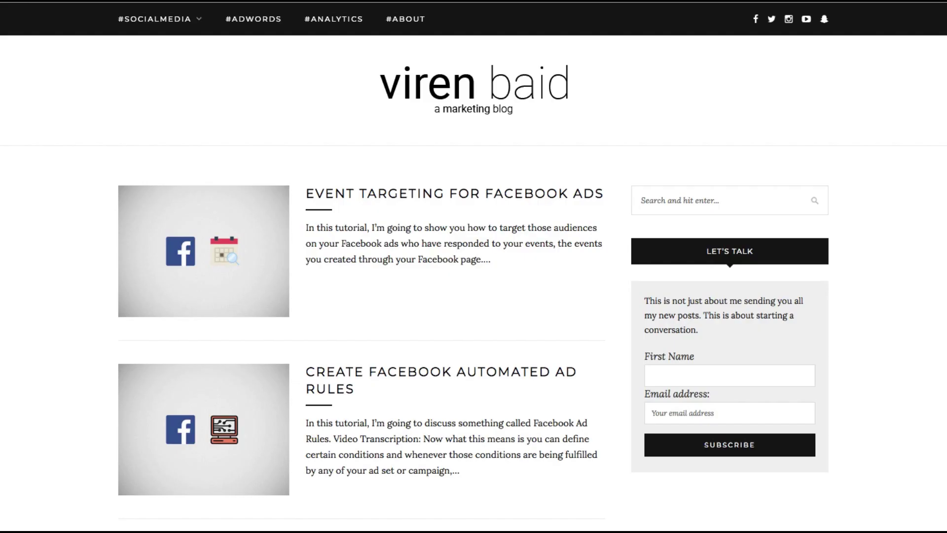
Step: Show the blog homepage with the #SOCIALMEDIA menu listing Facebook, LinkedIn, Snapchat and Quora
{"action": "mouse_move", "coordinate": [168, 18]}
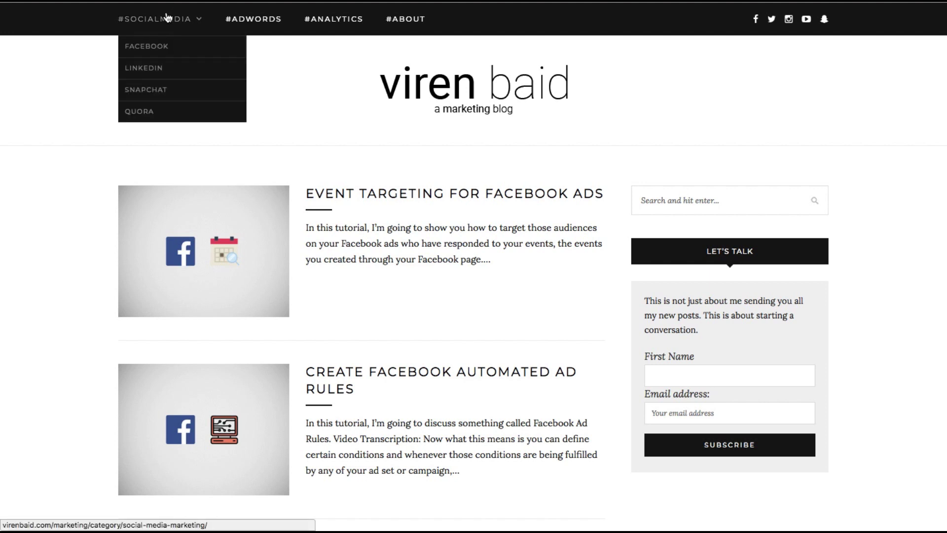